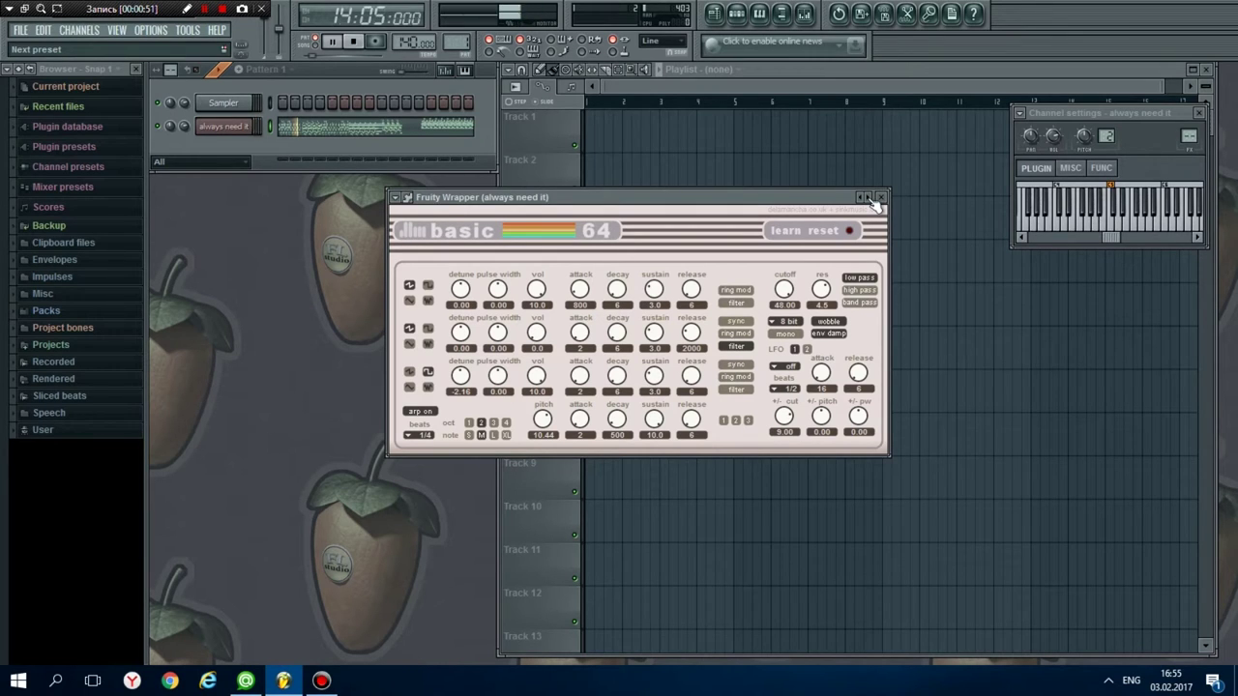
Audition the Basic 64 presets one by one against the playing pattern, from arpchord through lofi cool arp
{"action": "left_click", "coordinate": [872, 199]}
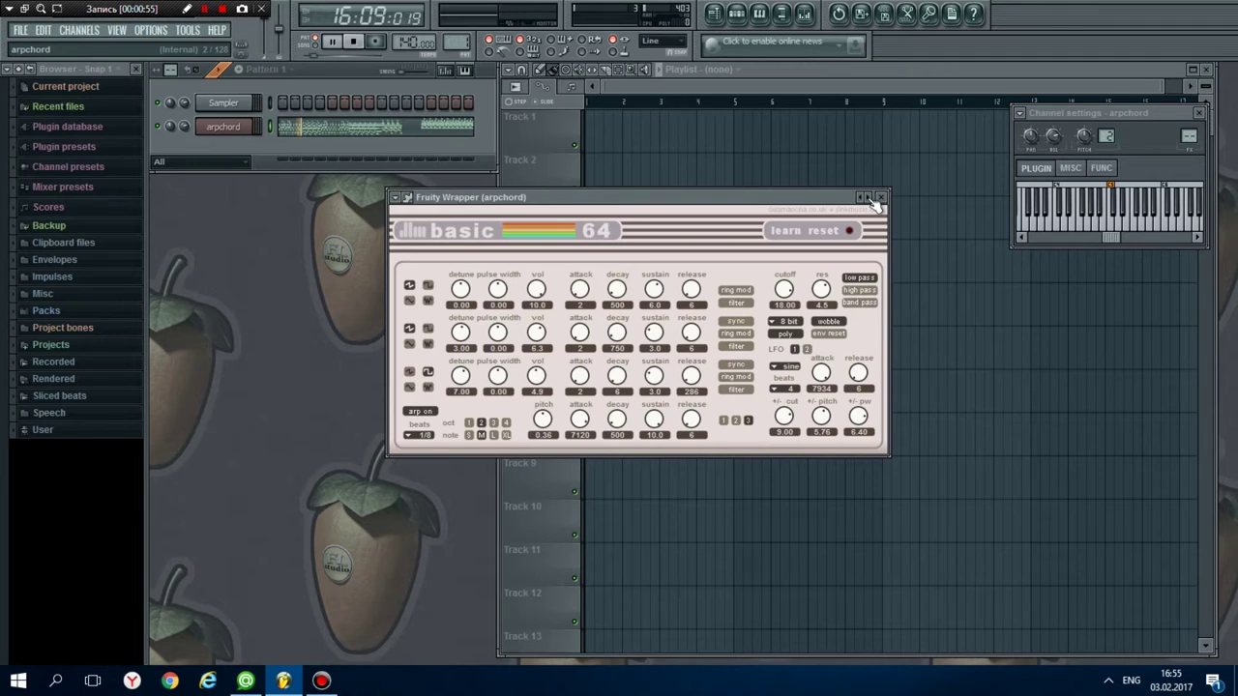
{"action": "left_click", "coordinate": [872, 200]}
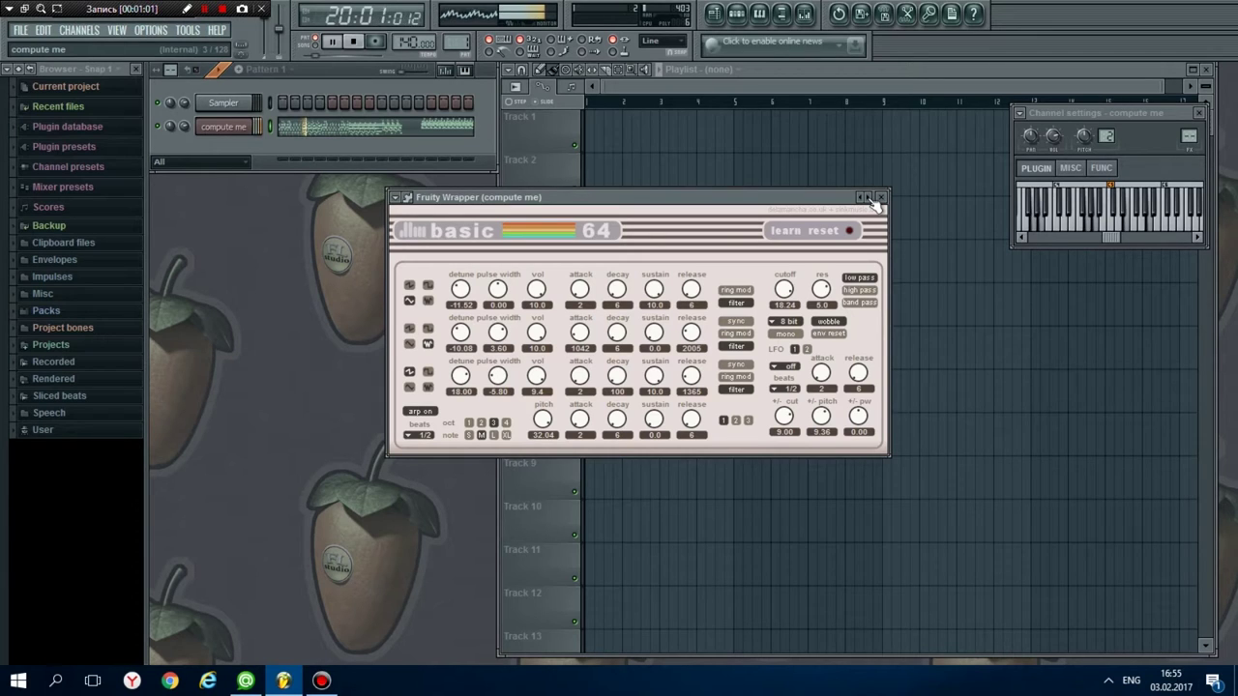
{"action": "left_click", "coordinate": [874, 201]}
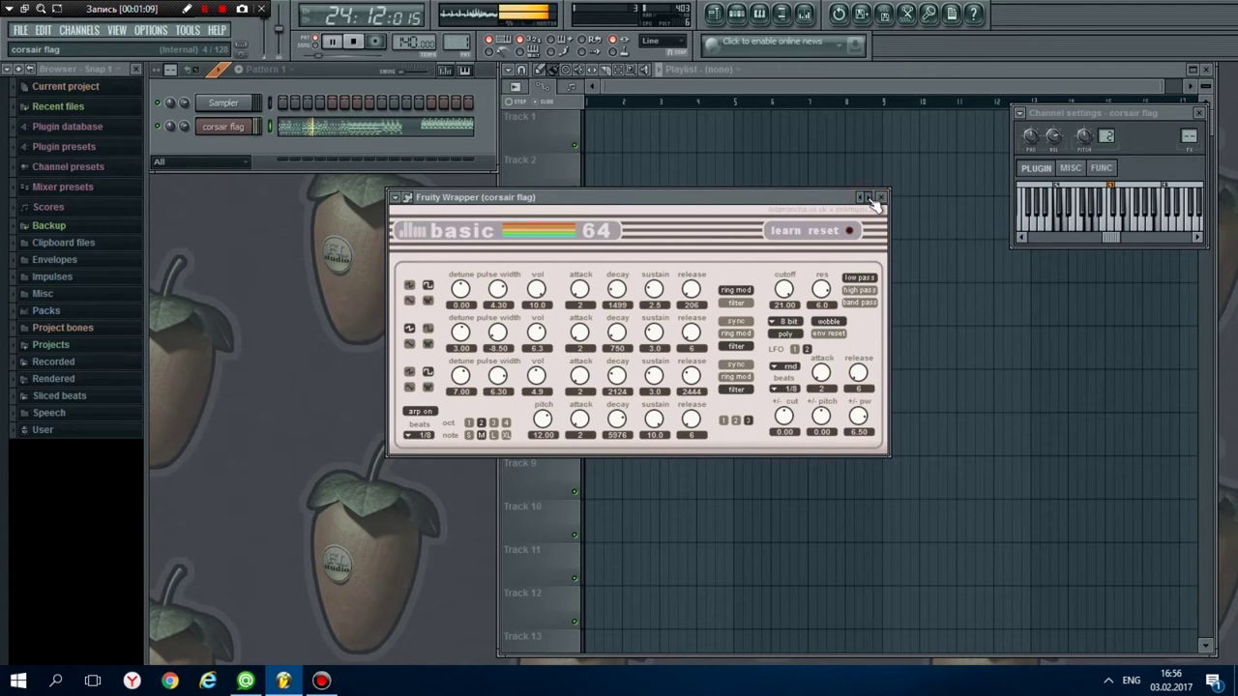
{"action": "left_click", "coordinate": [870, 197]}
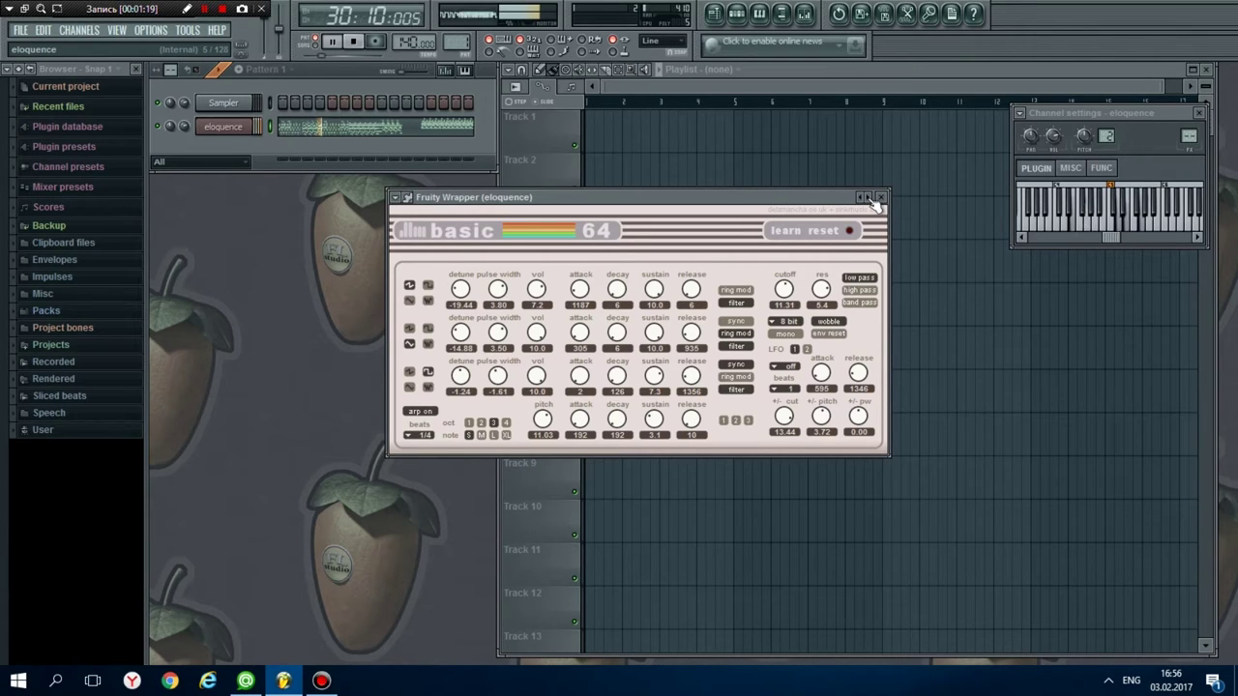
{"action": "left_click", "coordinate": [869, 198]}
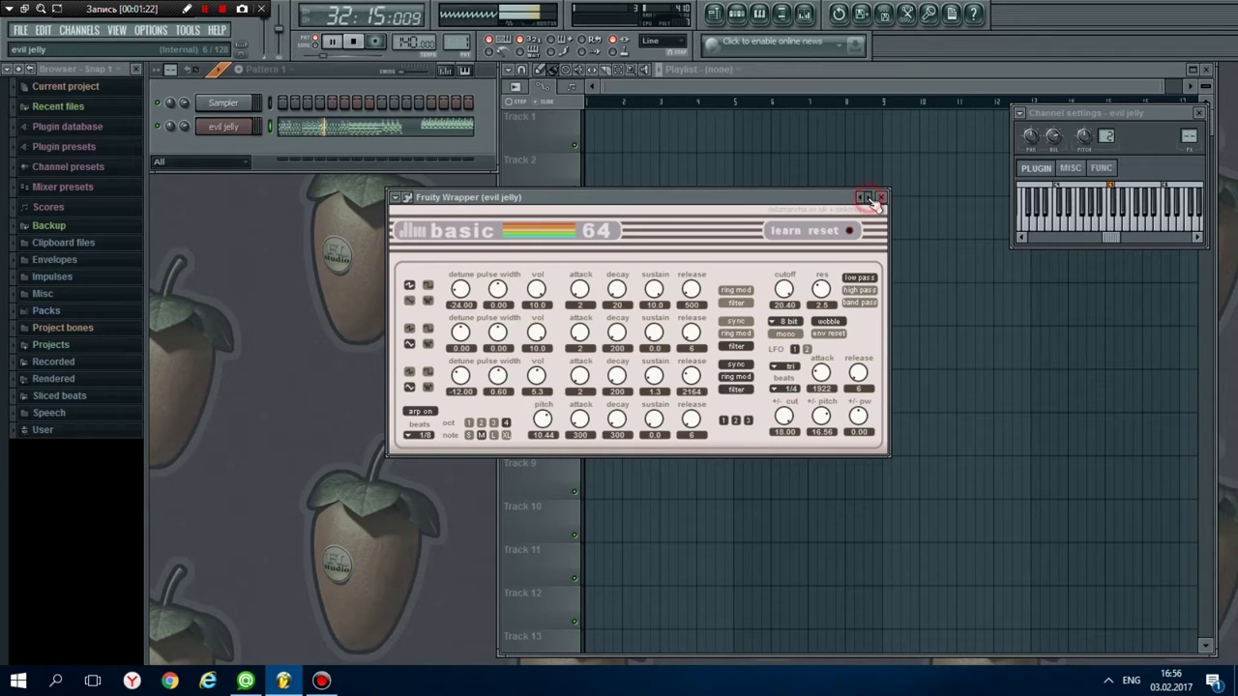
{"action": "left_click", "coordinate": [869, 199]}
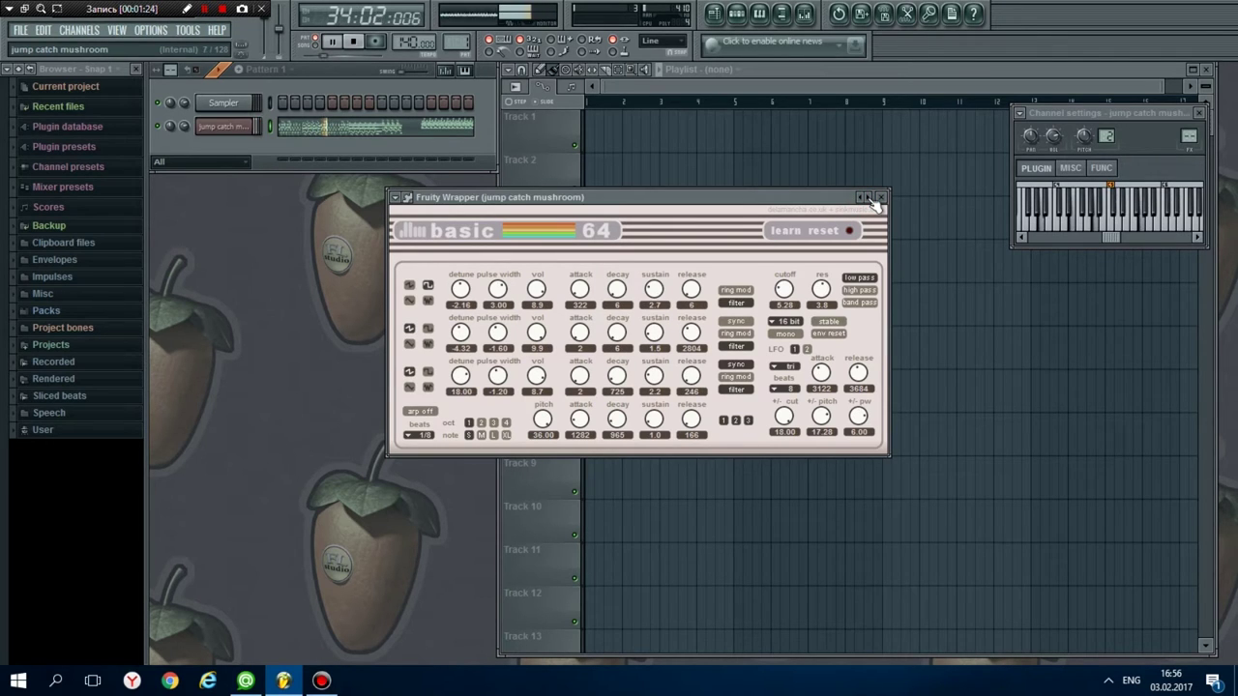
{"action": "left_click", "coordinate": [870, 198]}
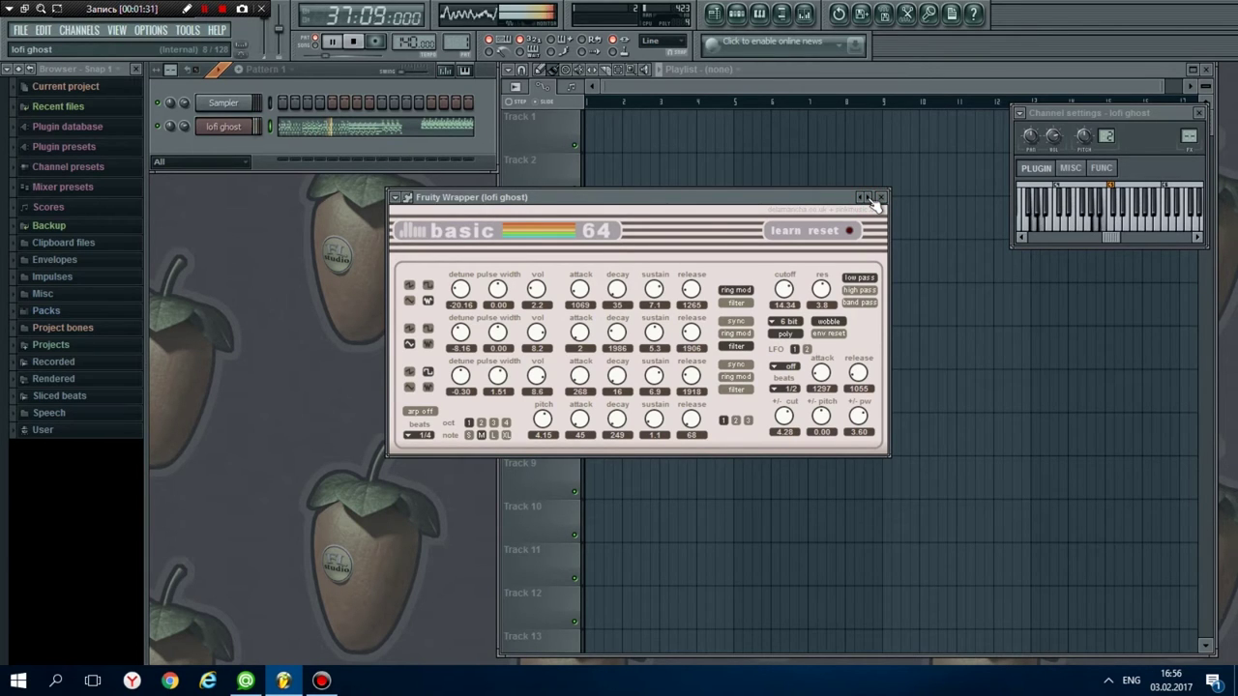
{"action": "left_click", "coordinate": [870, 199]}
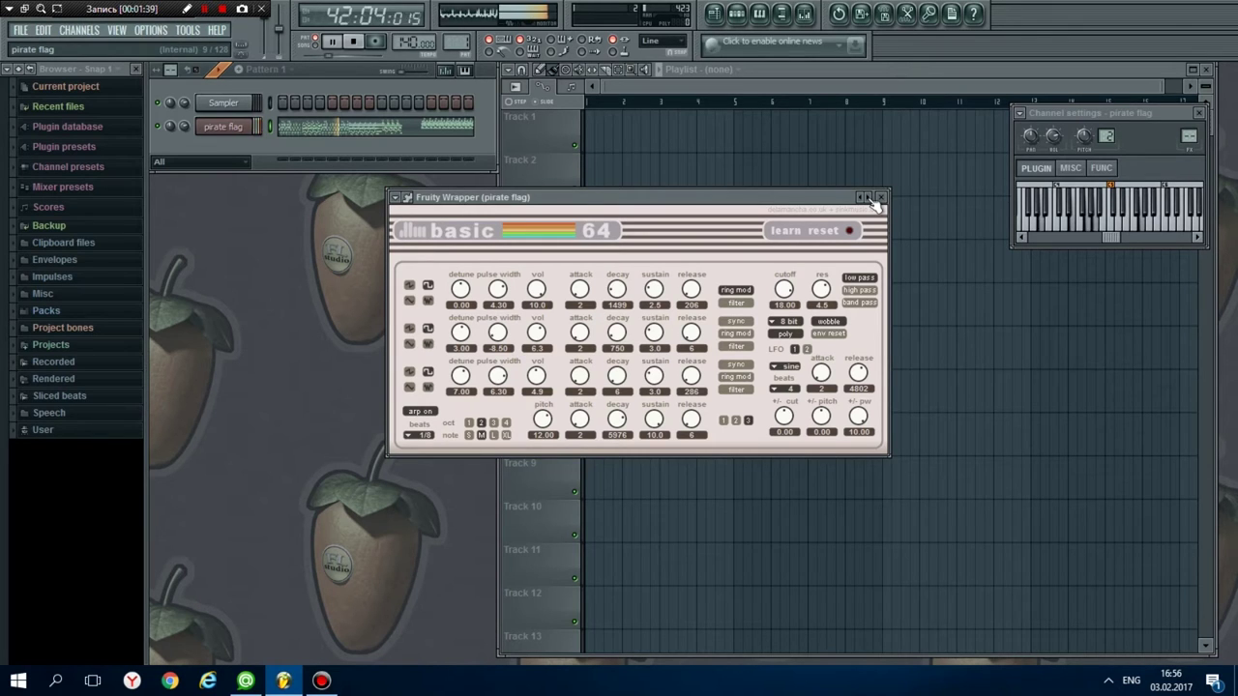
{"action": "left_click", "coordinate": [867, 198]}
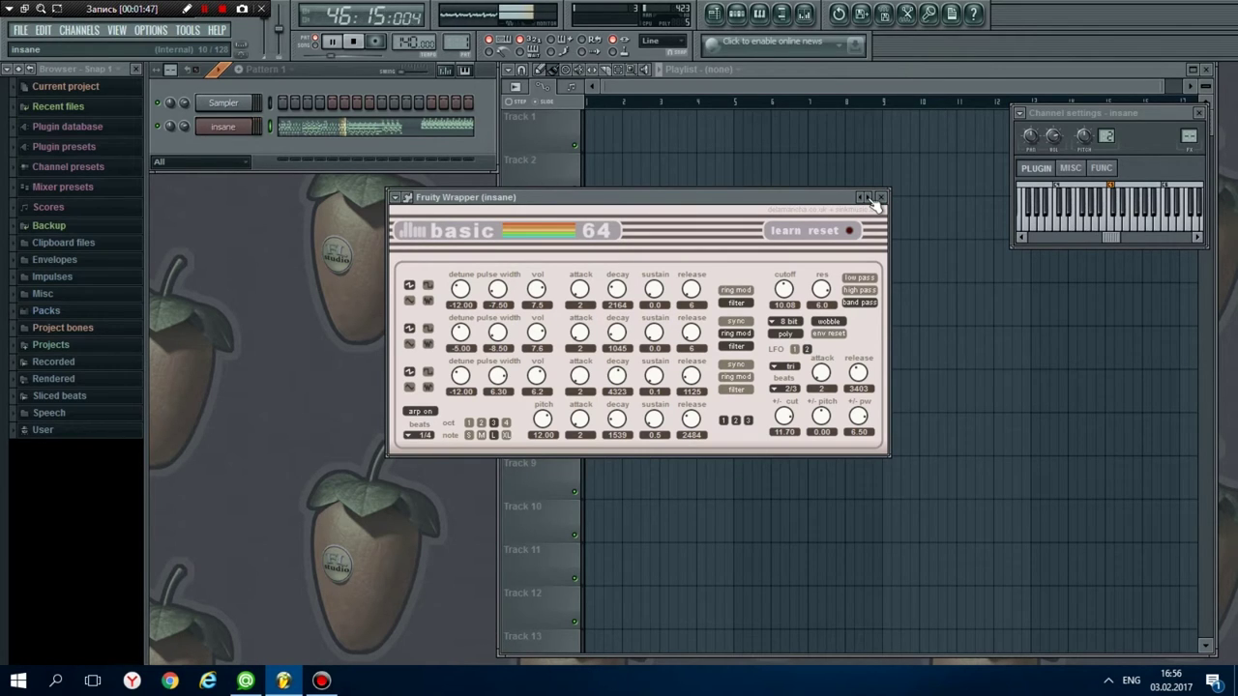
{"action": "left_click", "coordinate": [869, 197]}
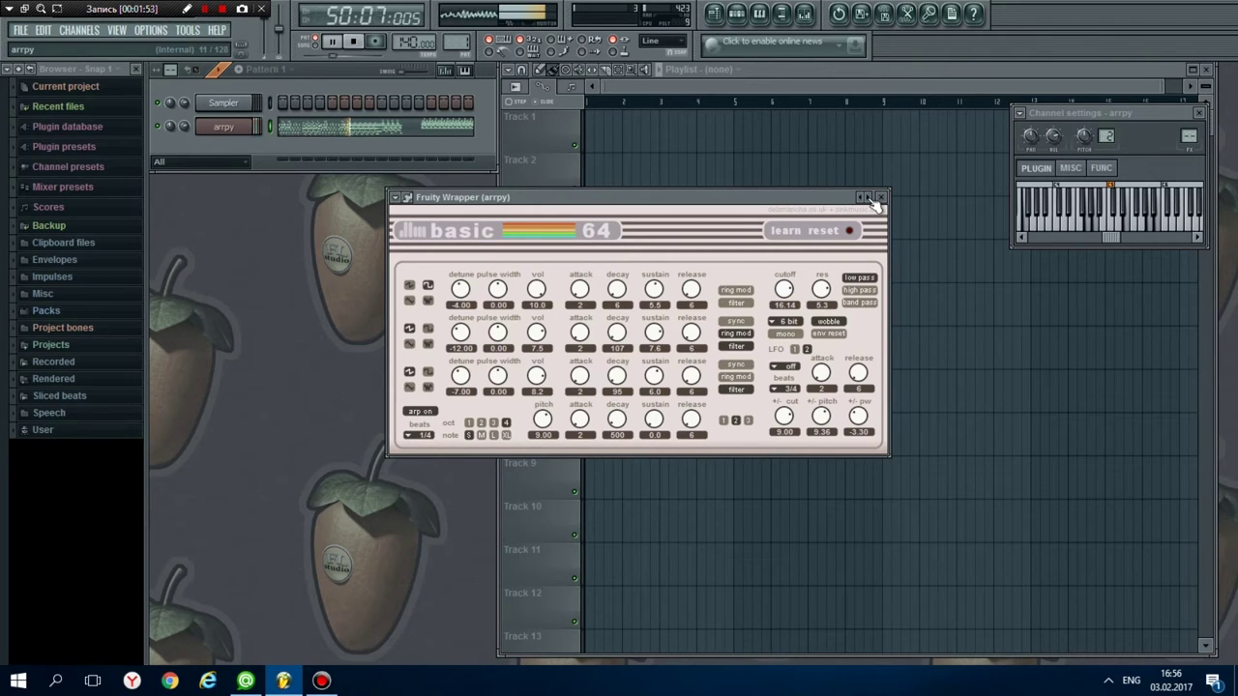
{"action": "left_click", "coordinate": [869, 197]}
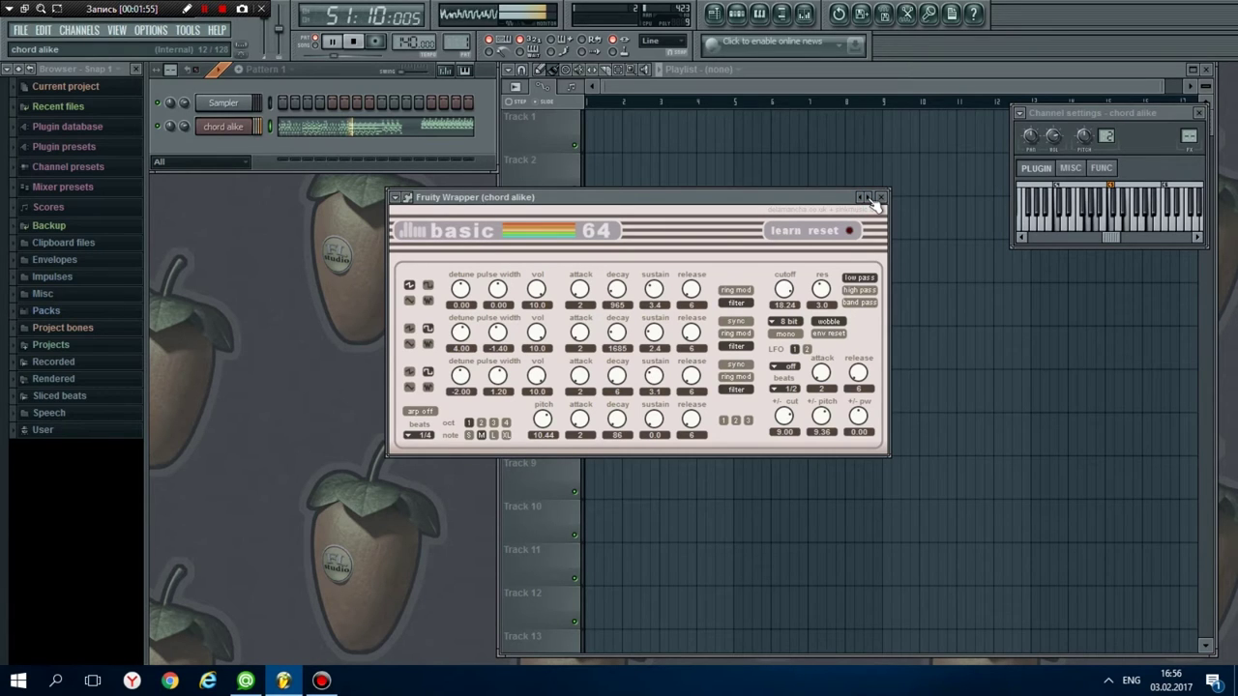
{"action": "left_click", "coordinate": [869, 197]}
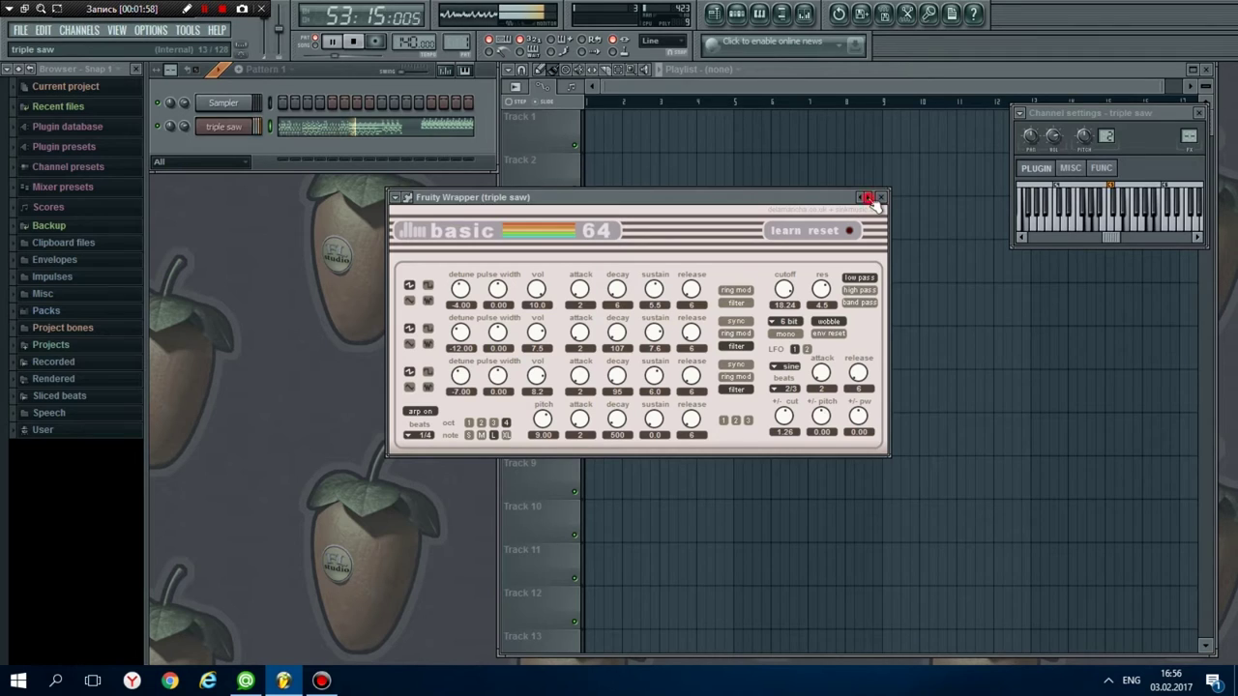
{"action": "left_click", "coordinate": [869, 198]}
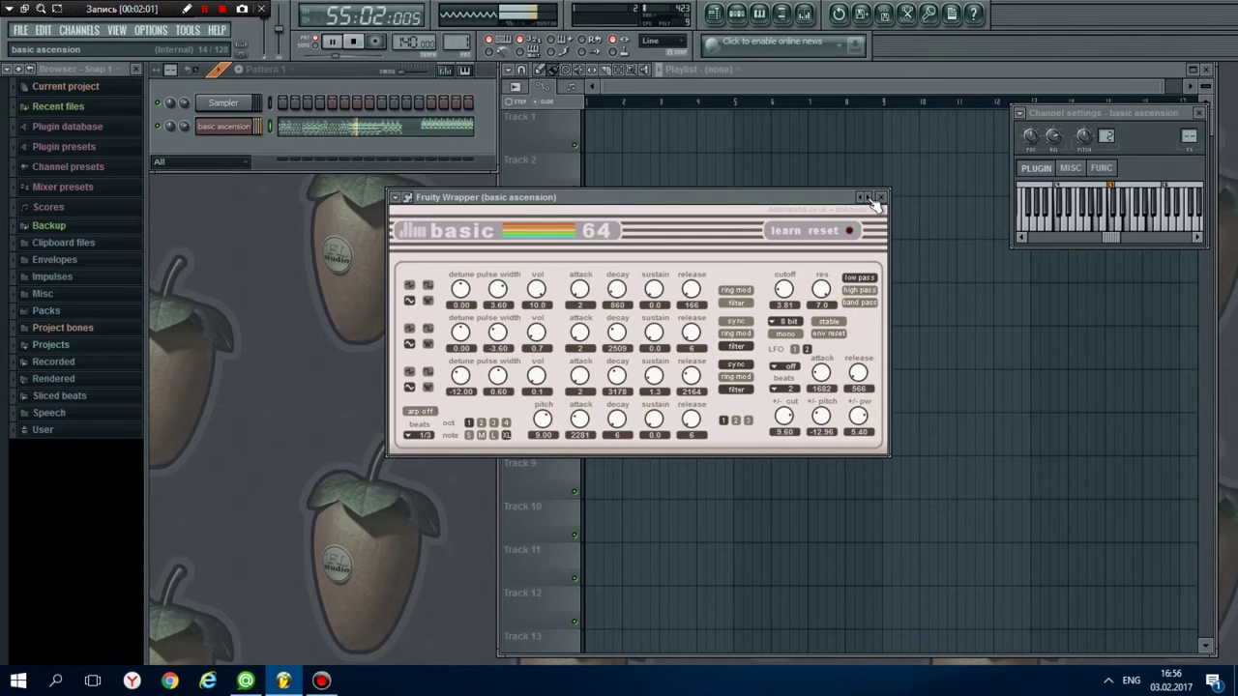
{"action": "left_click", "coordinate": [870, 199]}
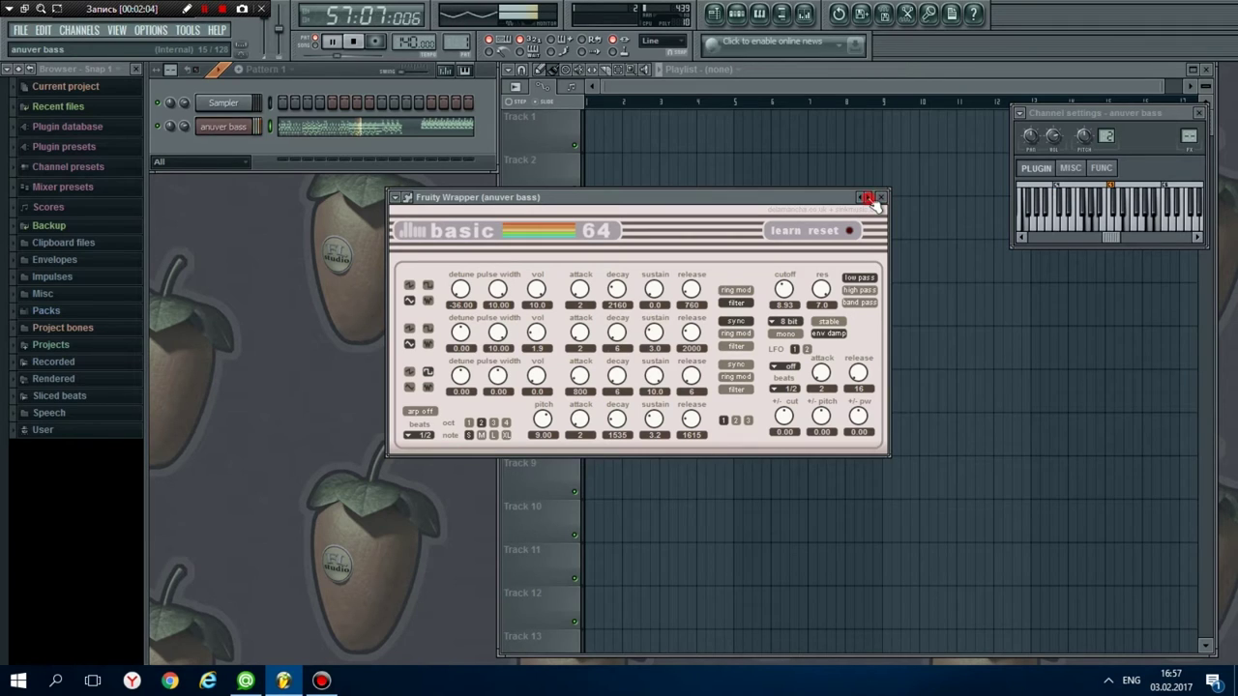
{"action": "left_click", "coordinate": [870, 198]}
{"action": "left_click", "coordinate": [870, 199]}
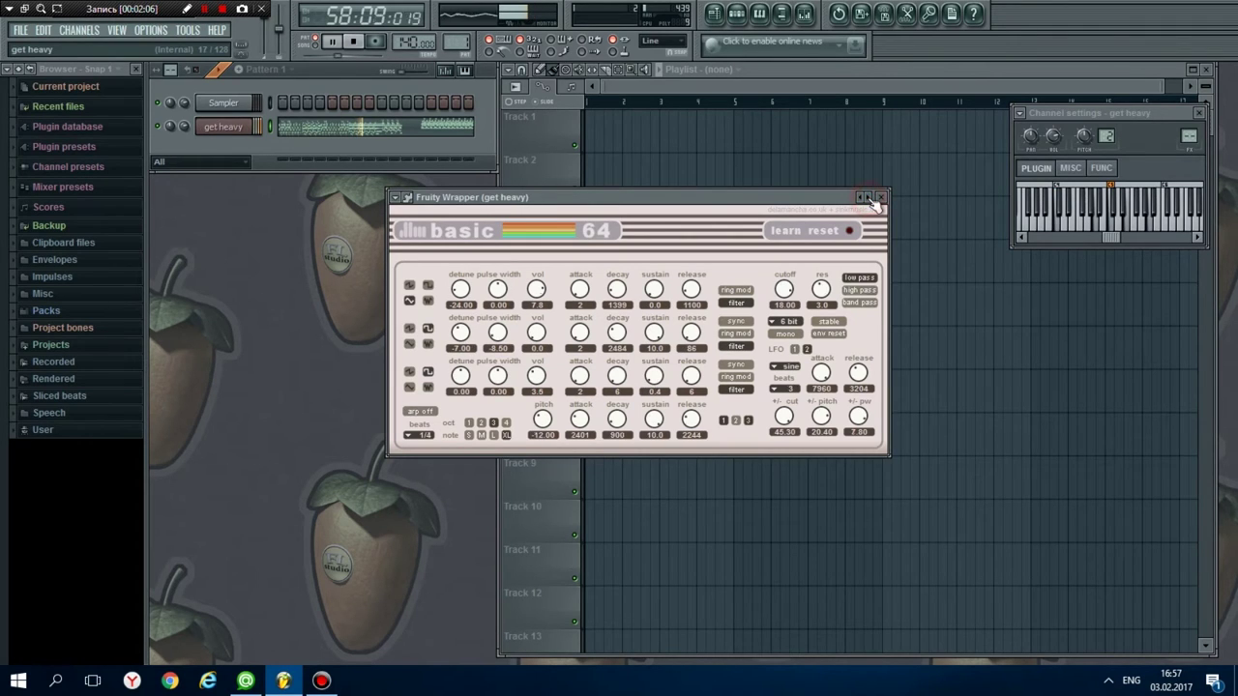
{"action": "left_click", "coordinate": [870, 199]}
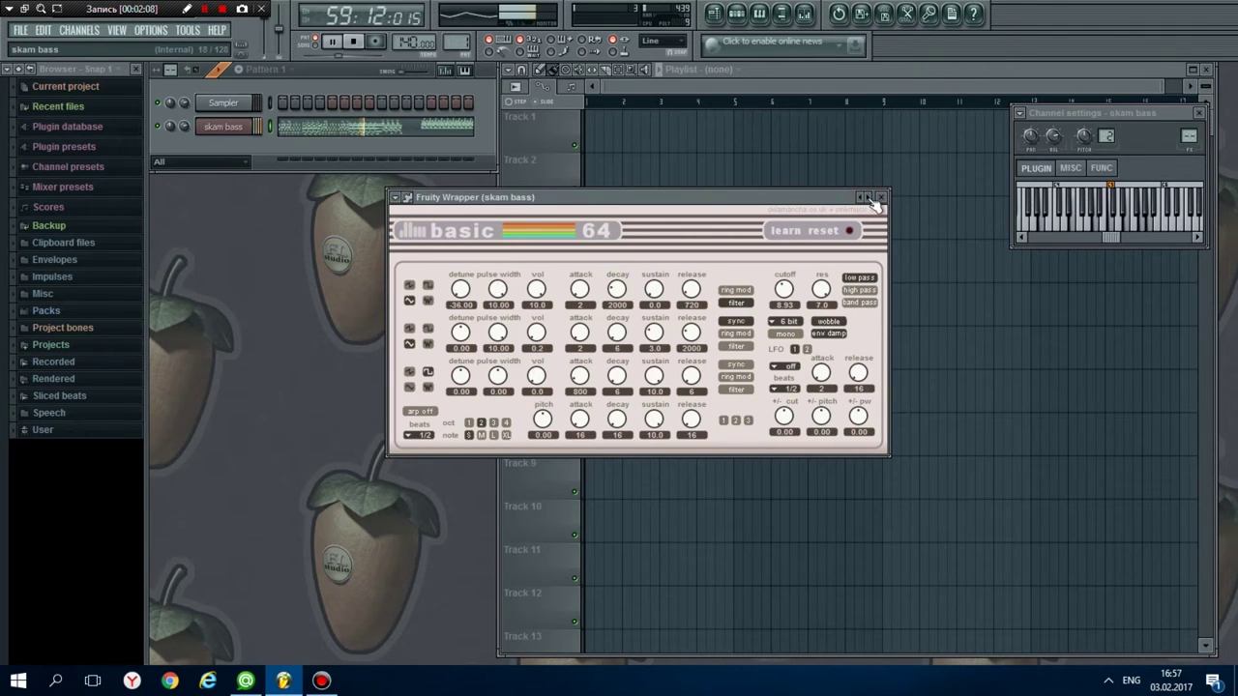
{"action": "left_click", "coordinate": [870, 198]}
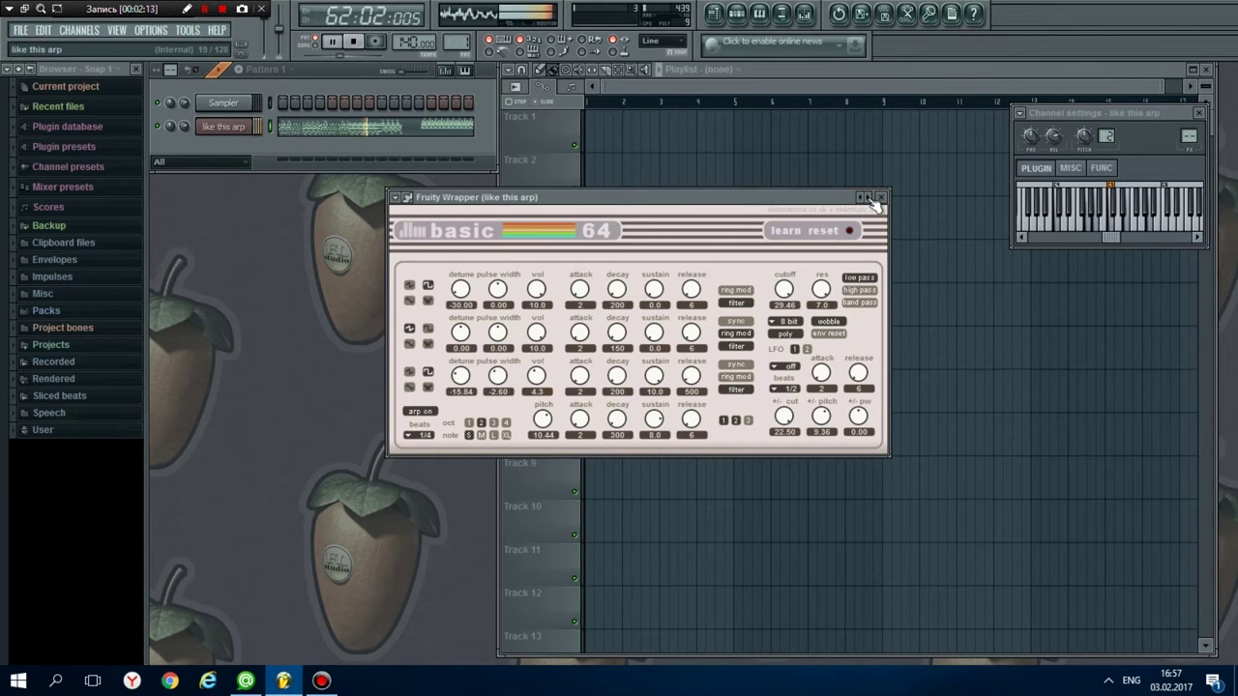
{"action": "left_click", "coordinate": [870, 198]}
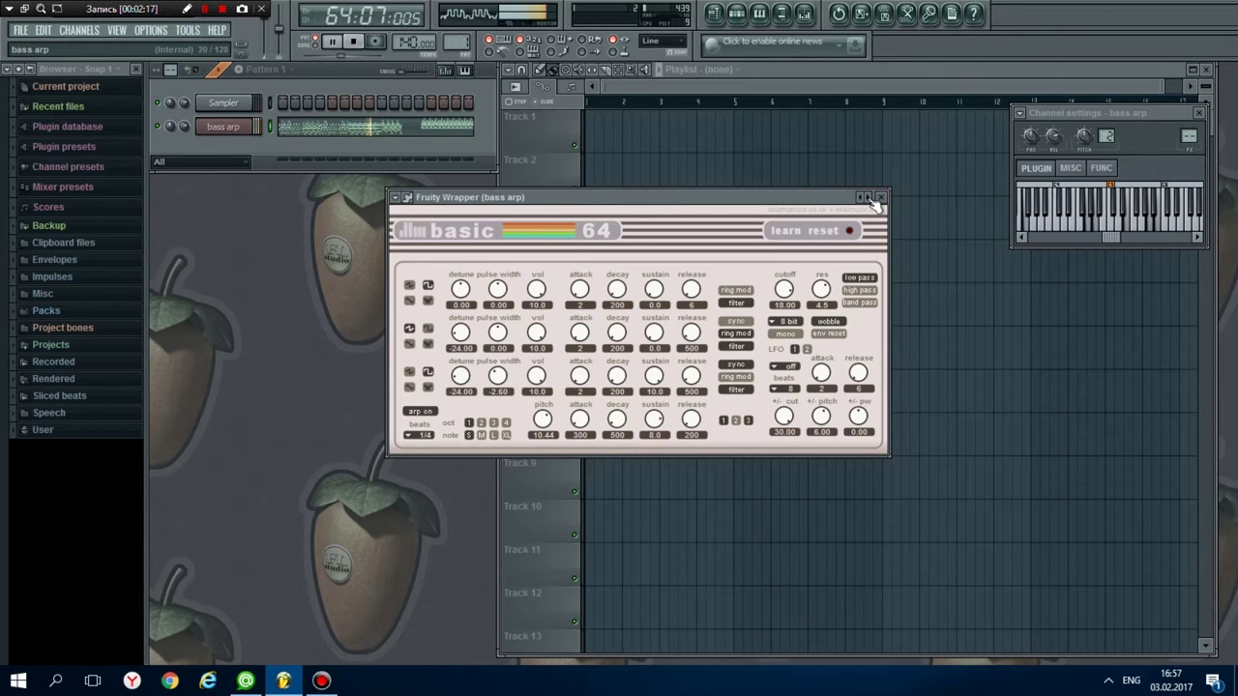
{"action": "left_click", "coordinate": [870, 198]}
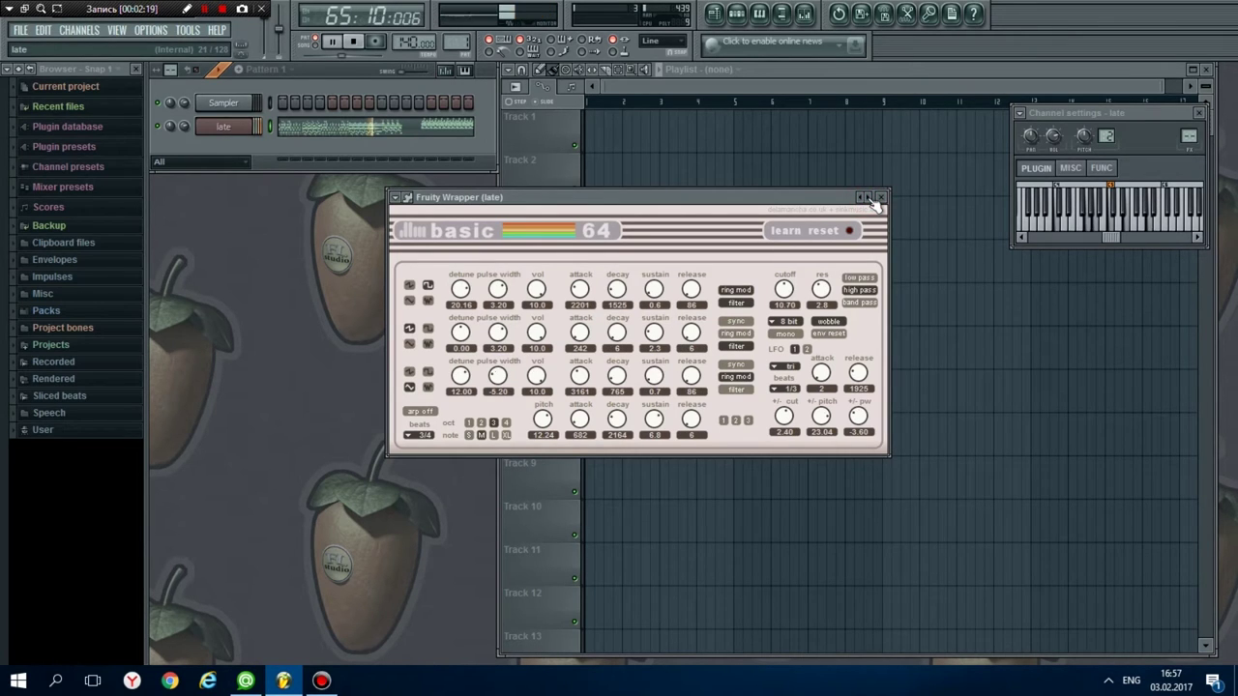
{"action": "left_click", "coordinate": [869, 198]}
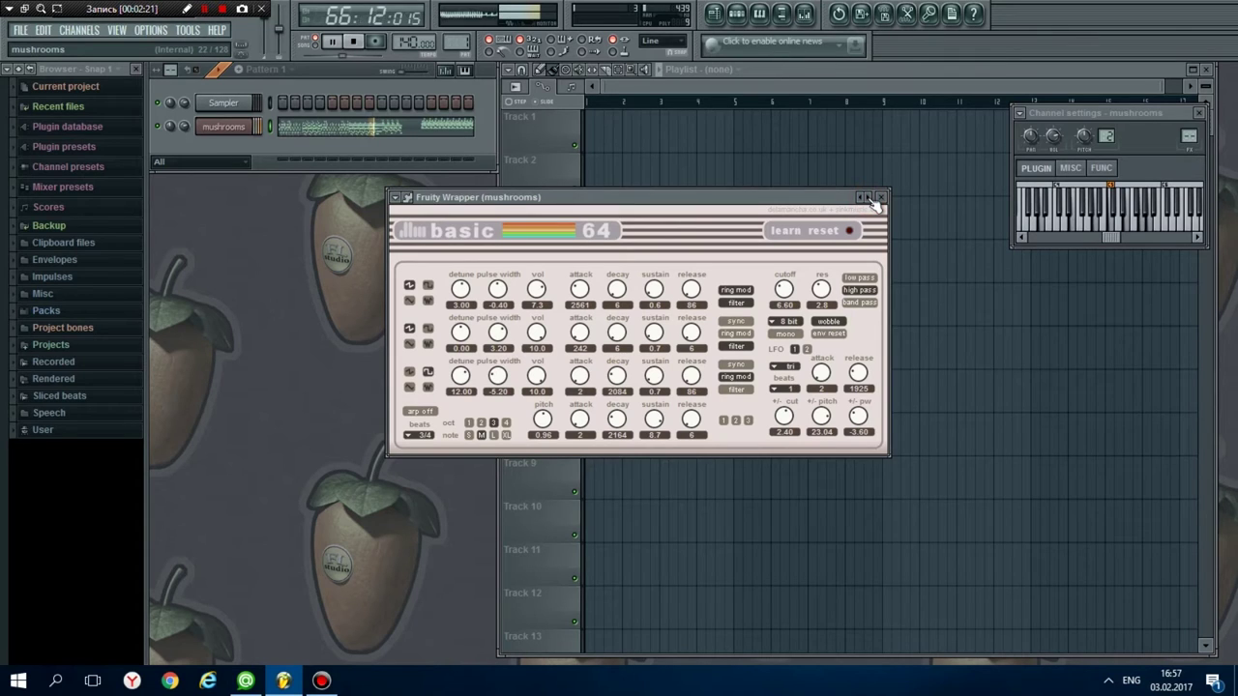
{"action": "left_click", "coordinate": [870, 199]}
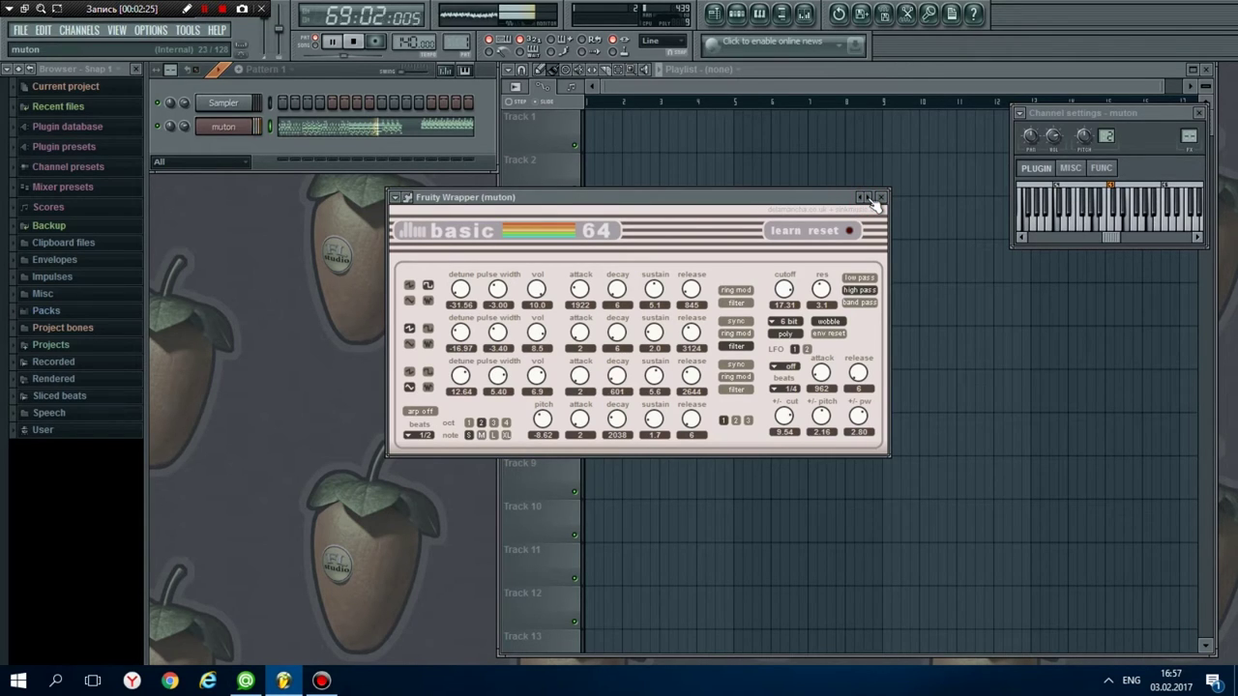
{"action": "left_click", "coordinate": [870, 198]}
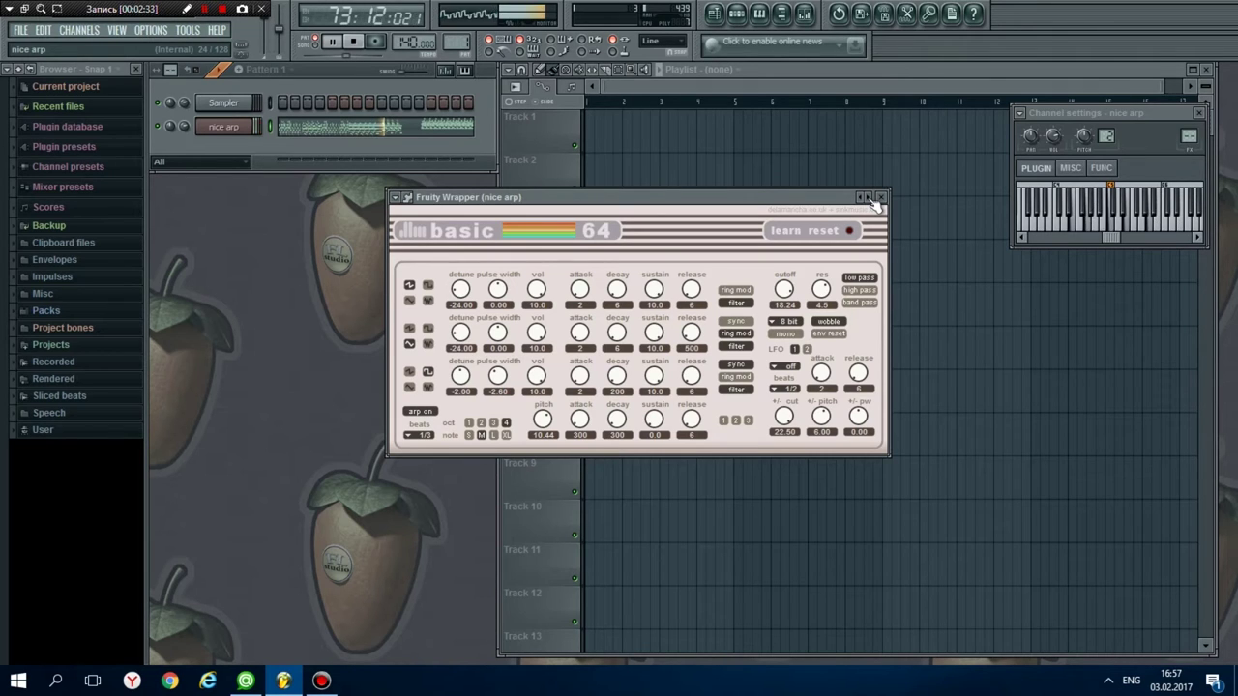
{"action": "left_click", "coordinate": [869, 199]}
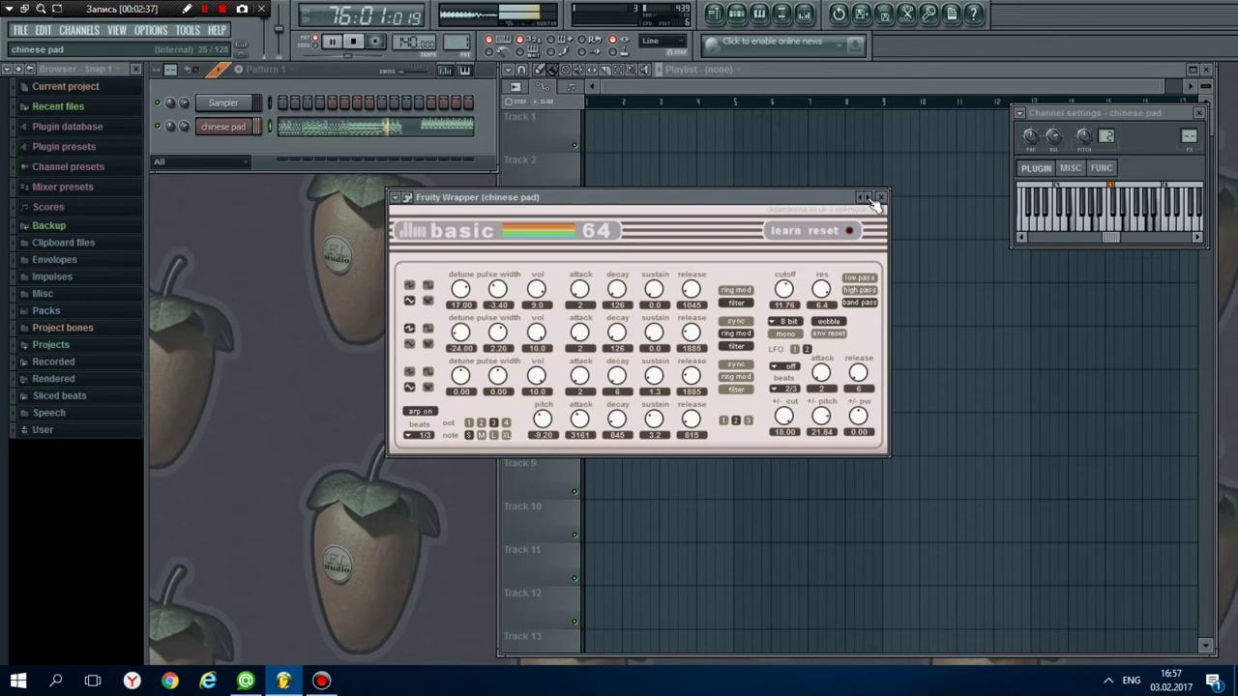
{"action": "left_click", "coordinate": [870, 198]}
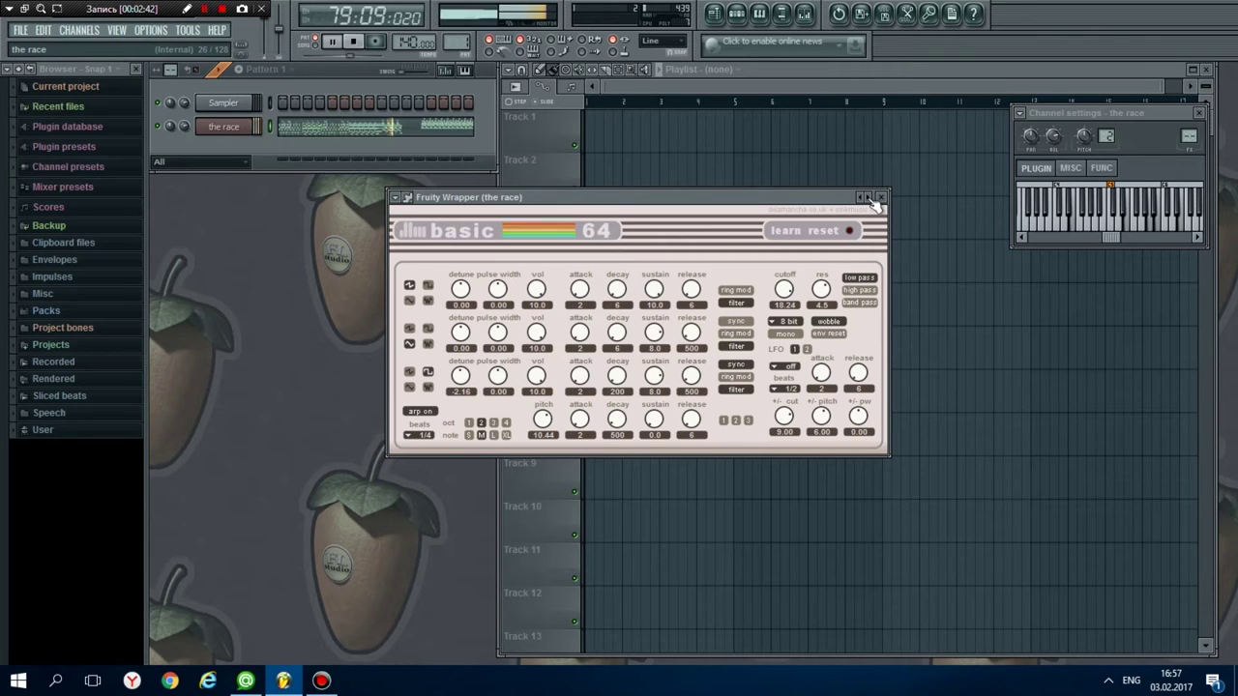
{"action": "left_click", "coordinate": [870, 199]}
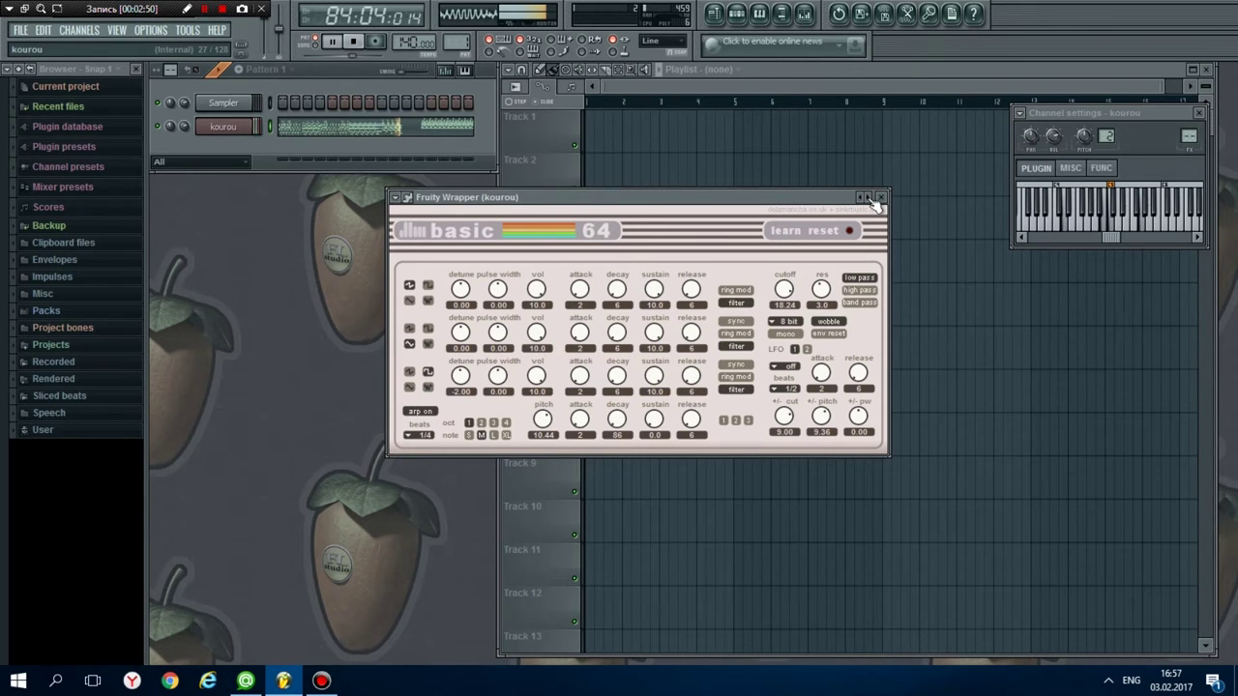
{"action": "left_click", "coordinate": [870, 199]}
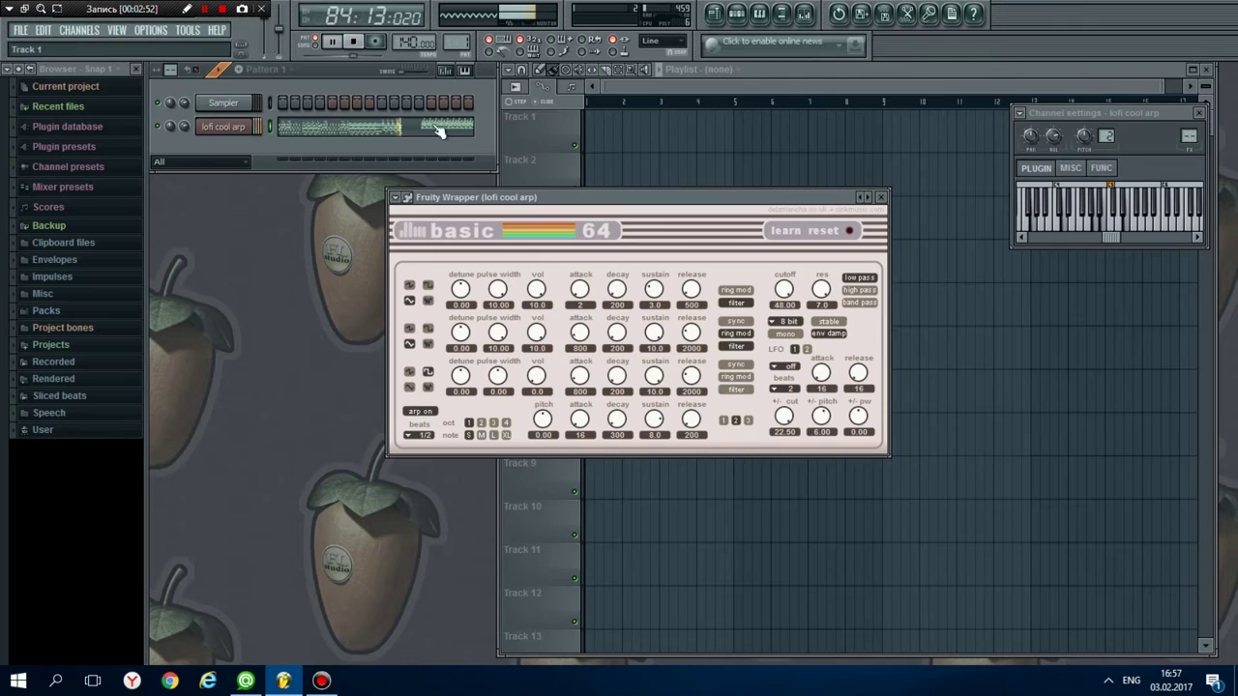
Restart the pattern from the beginning and audition the Basic 64 presets from grab the bonus through unstable choir
{"action": "left_click", "coordinate": [355, 42]}
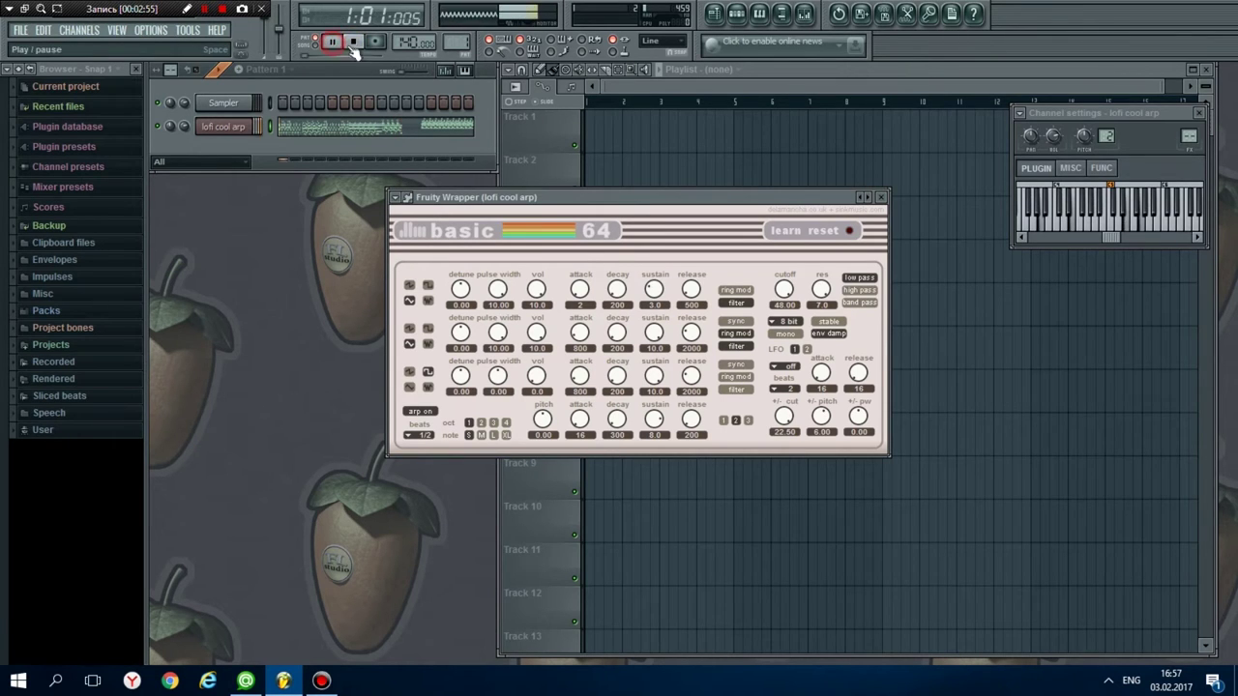
{"action": "left_click", "coordinate": [870, 199]}
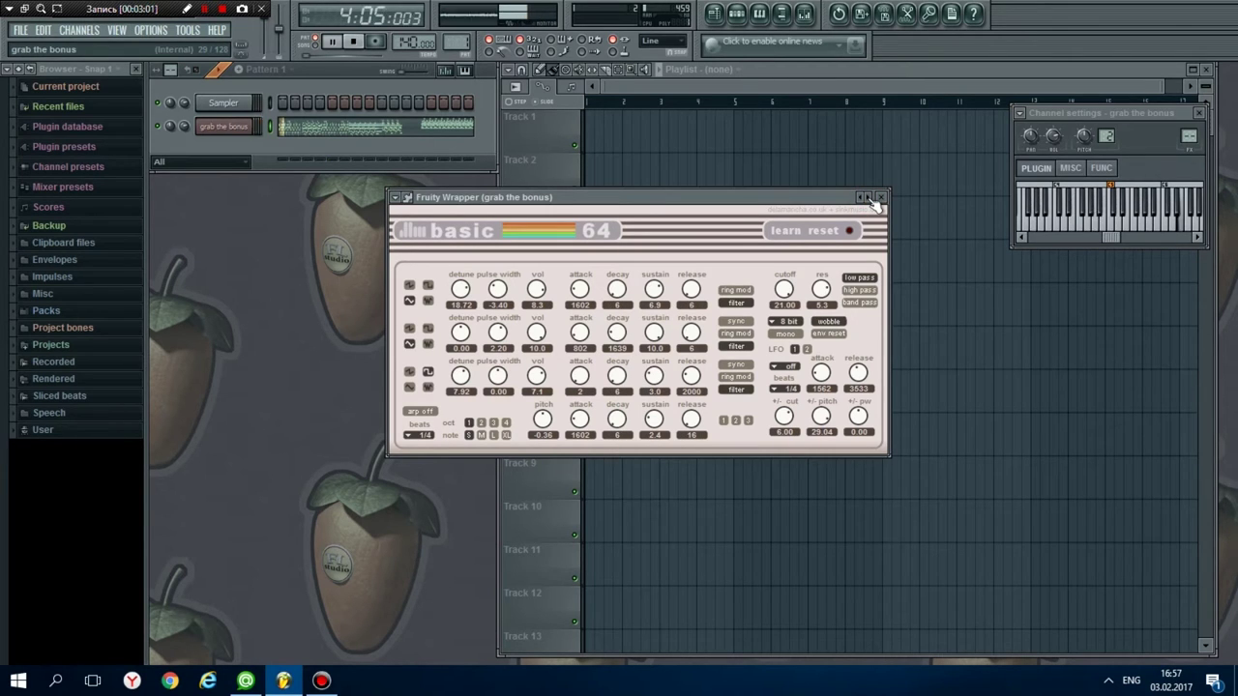
{"action": "left_click", "coordinate": [871, 198]}
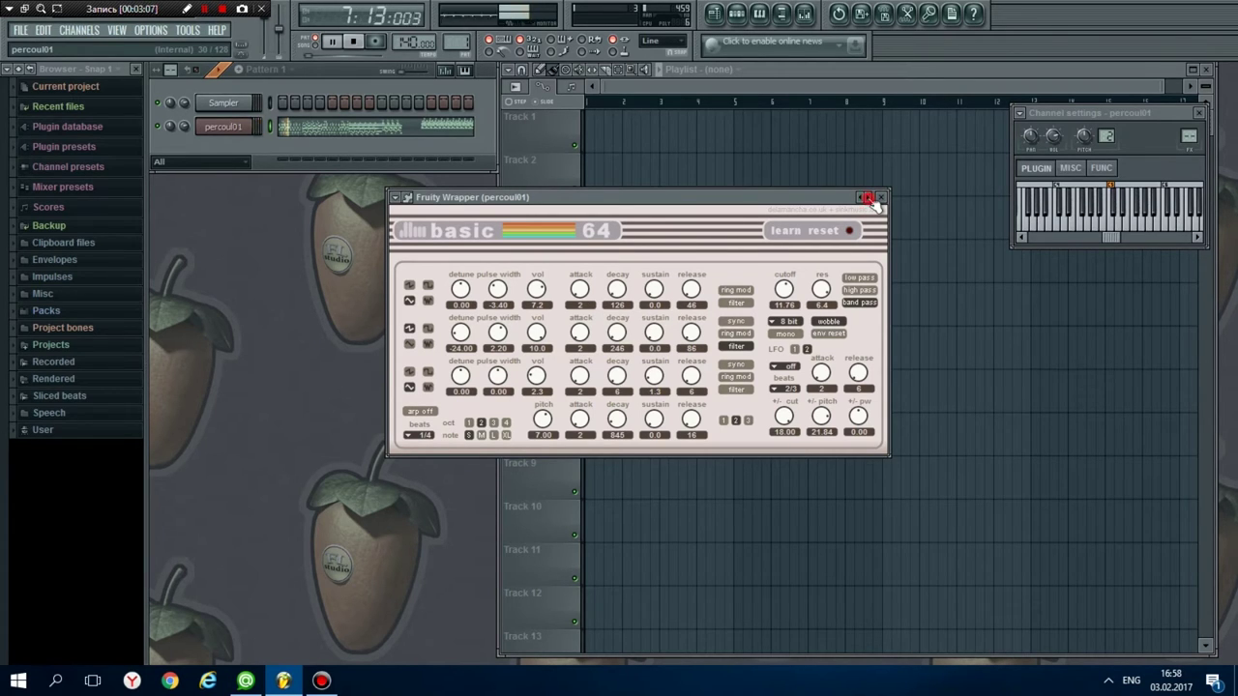
{"action": "left_click", "coordinate": [871, 198]}
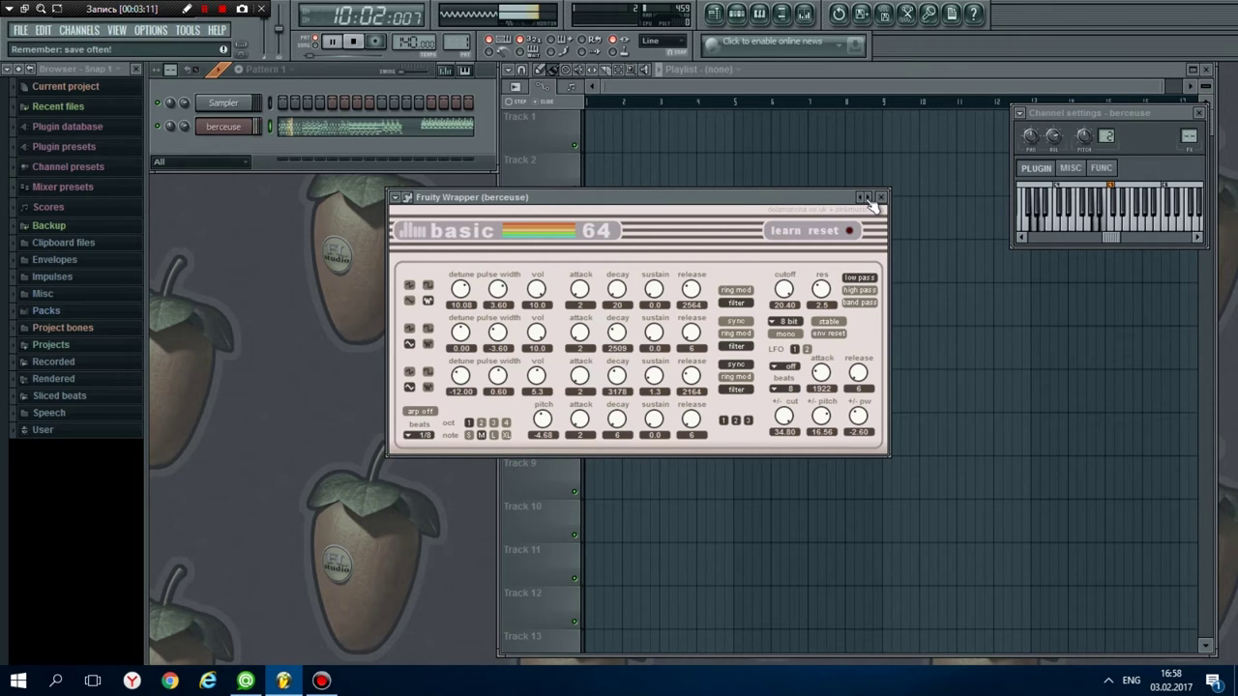
{"action": "left_click", "coordinate": [870, 198]}
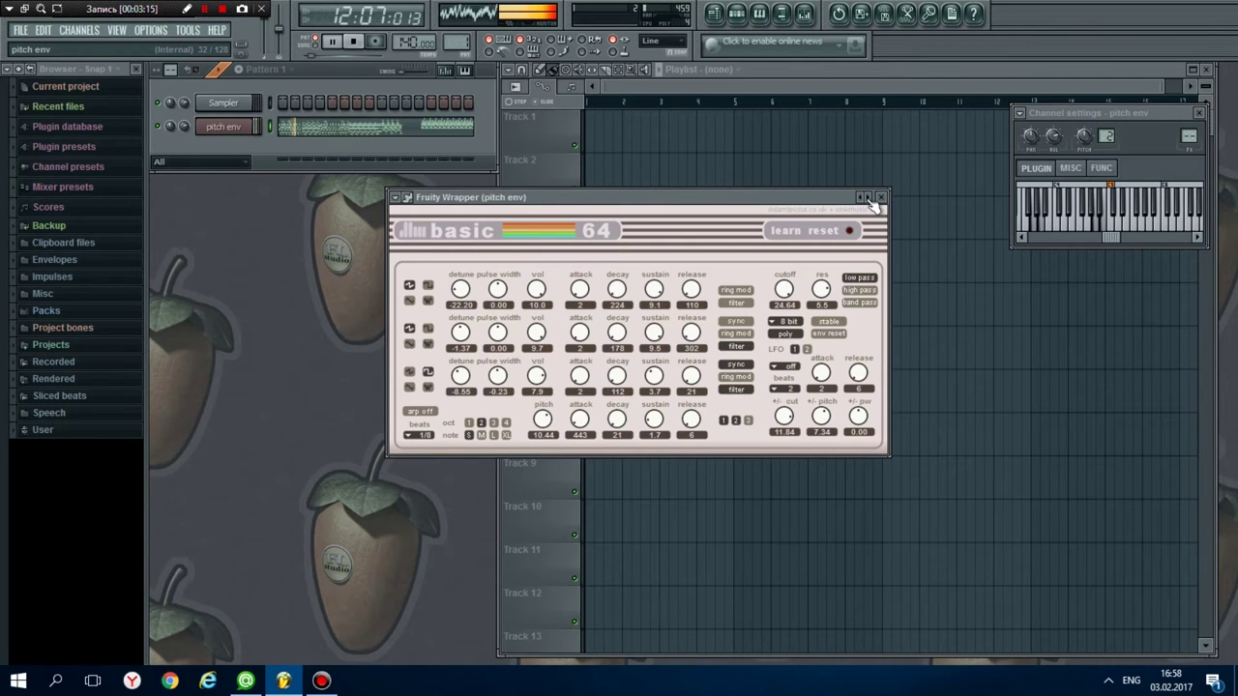
{"action": "left_click", "coordinate": [868, 198]}
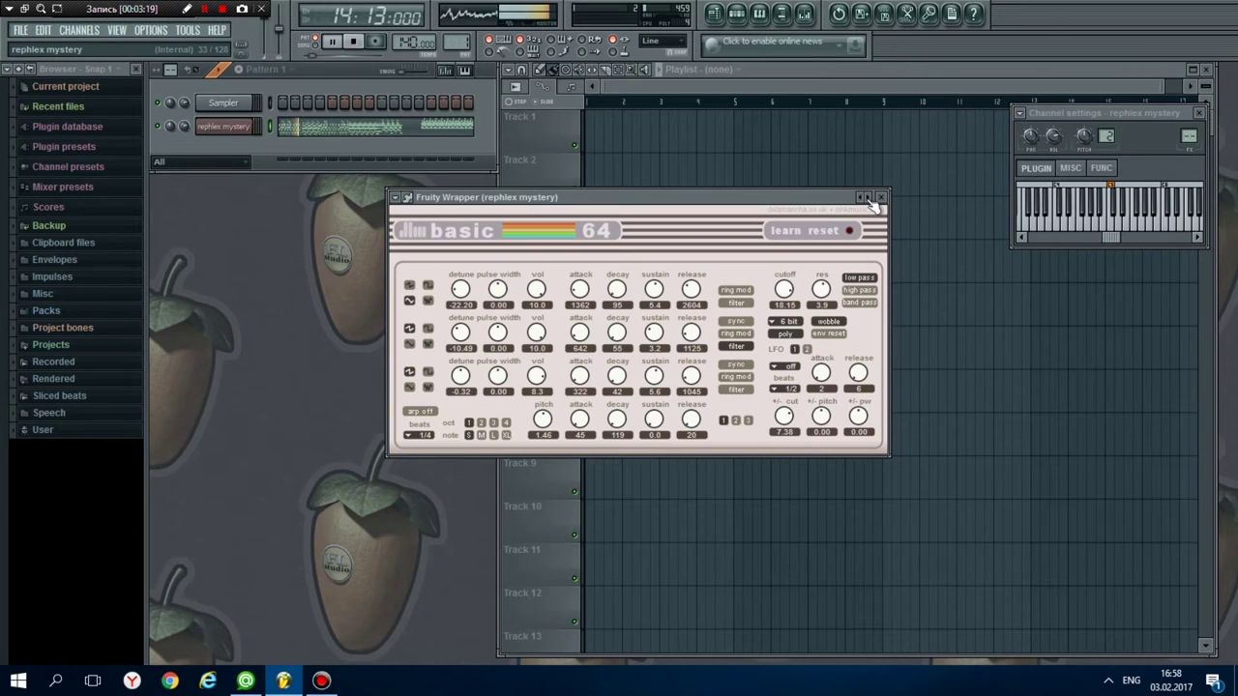
{"action": "left_click", "coordinate": [868, 198]}
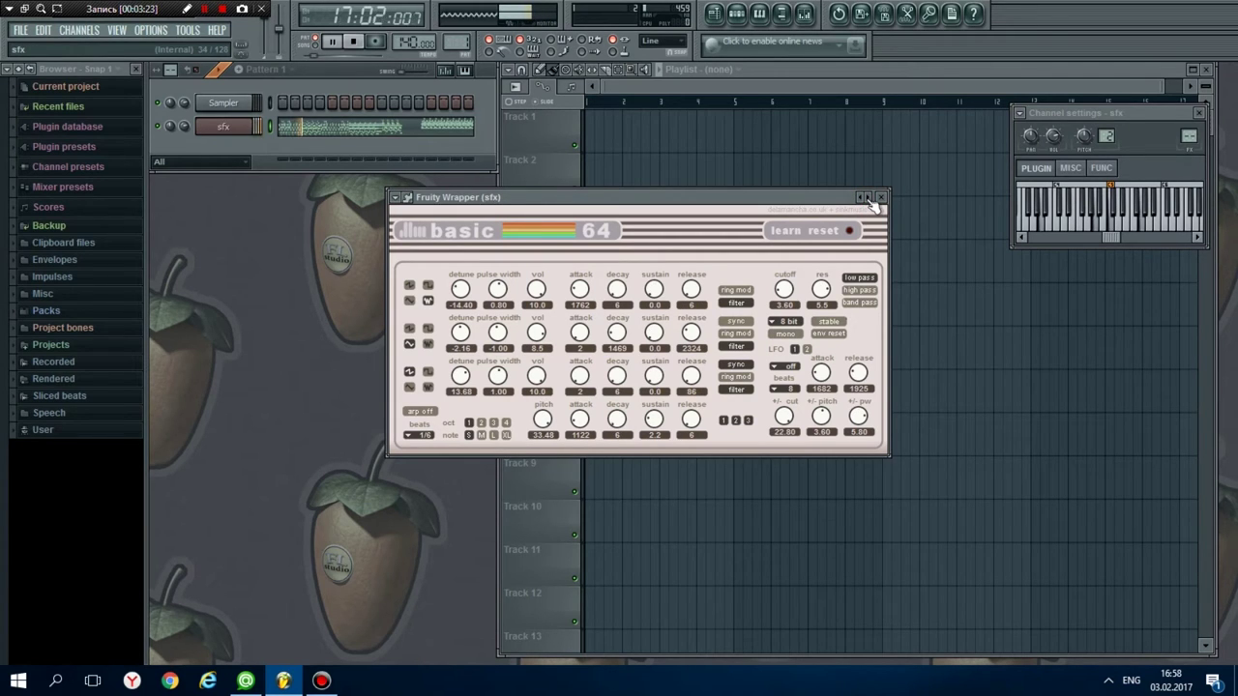
{"action": "left_click", "coordinate": [868, 198]}
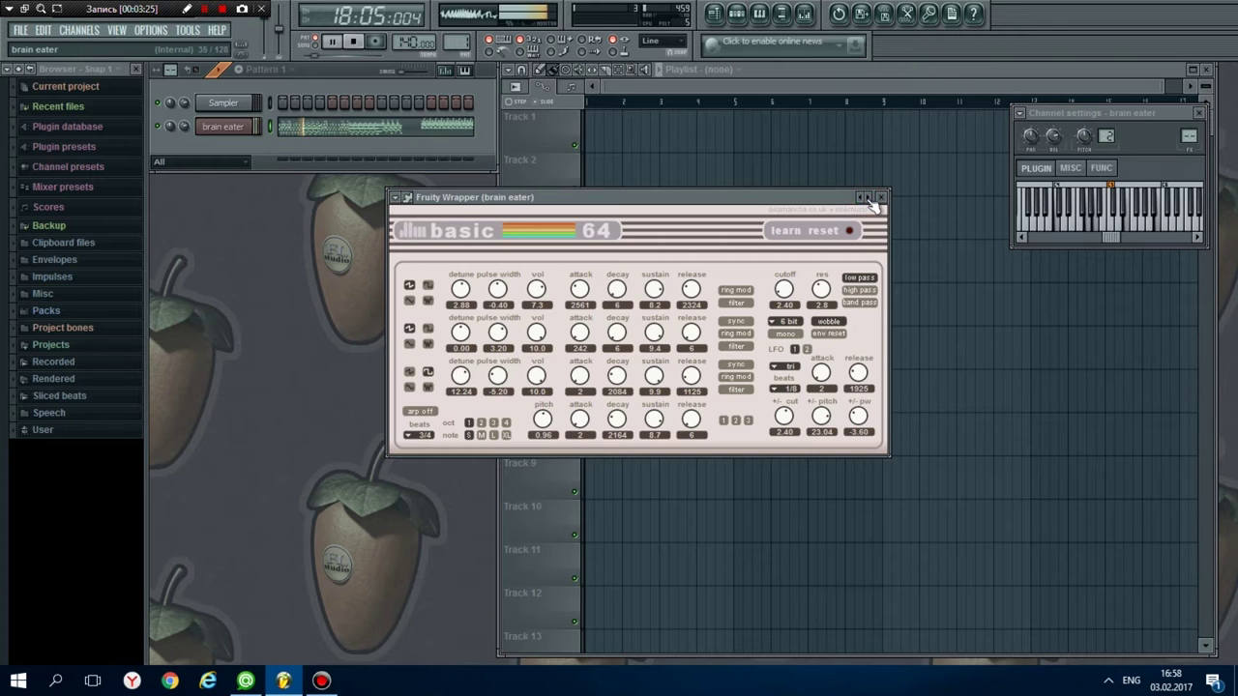
{"action": "left_click", "coordinate": [867, 198]}
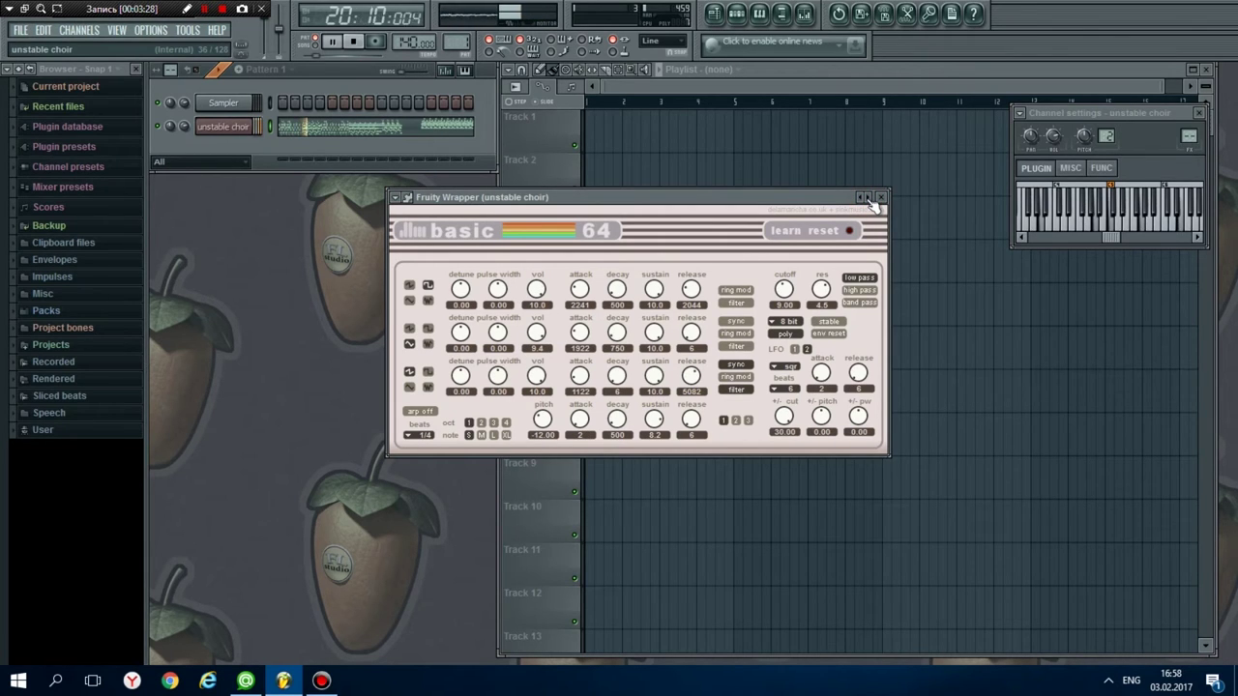
Audition the Basic 64 presets one by one against the playing pattern, from weak melo through phat snare
{"action": "left_click", "coordinate": [868, 199]}
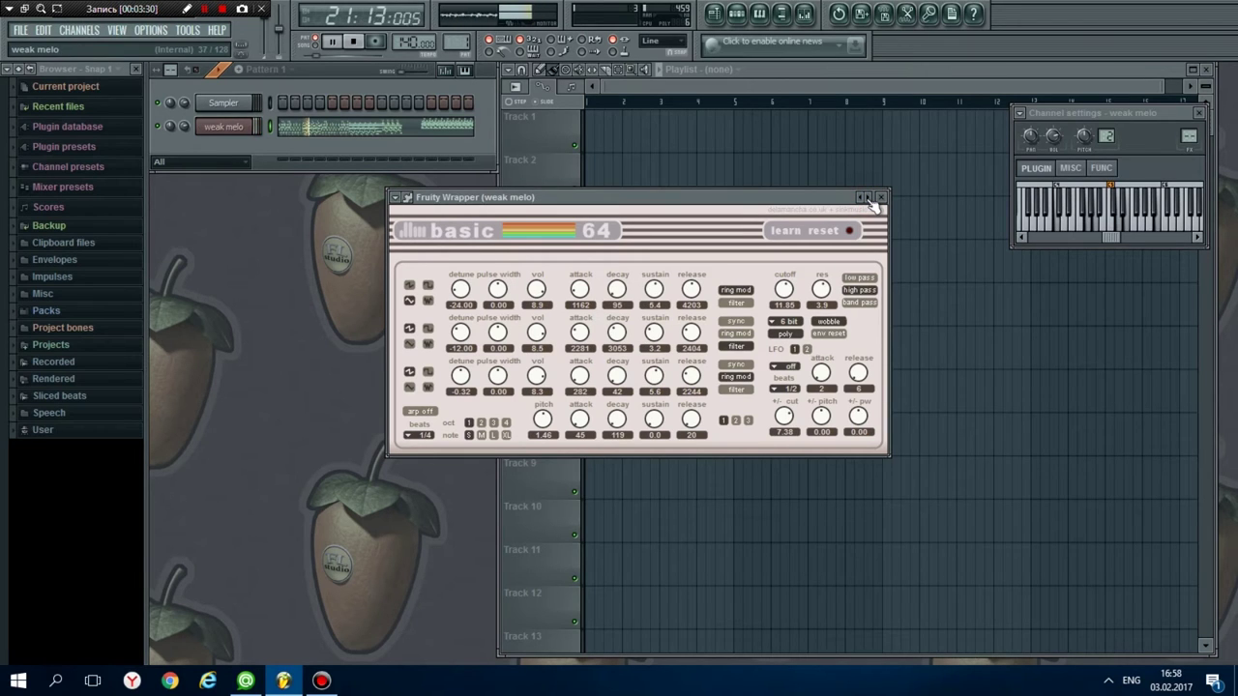
{"action": "left_click", "coordinate": [868, 199]}
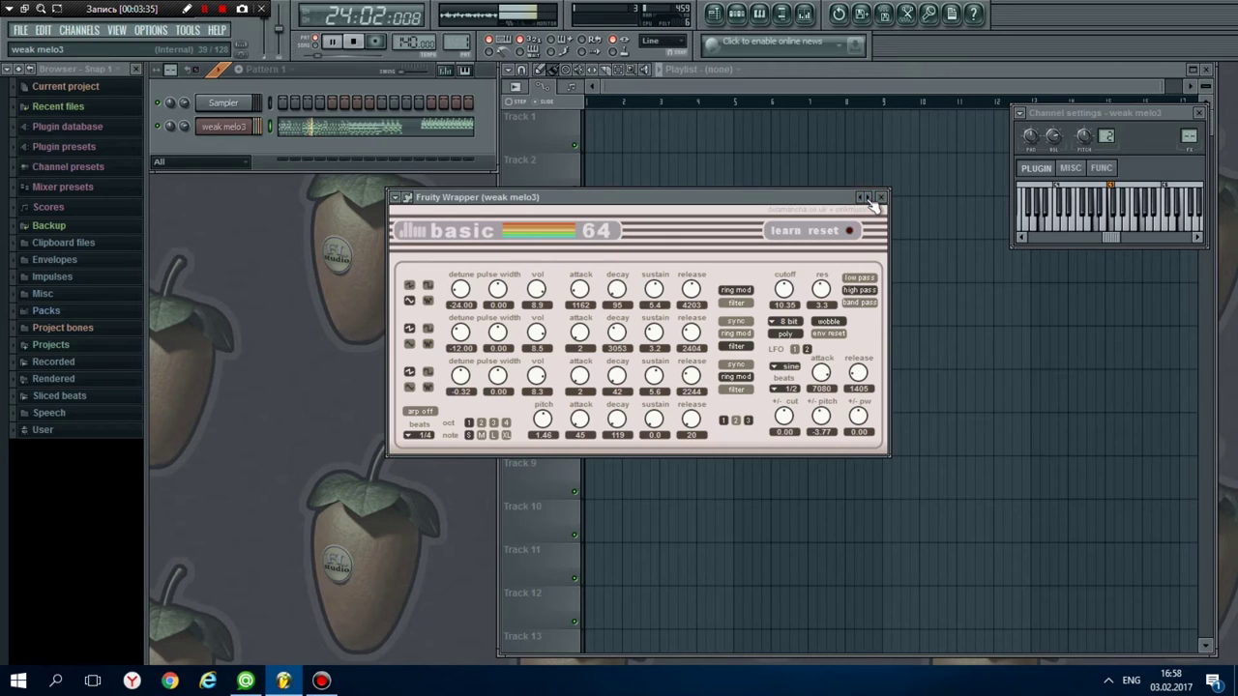
{"action": "left_click", "coordinate": [868, 199]}
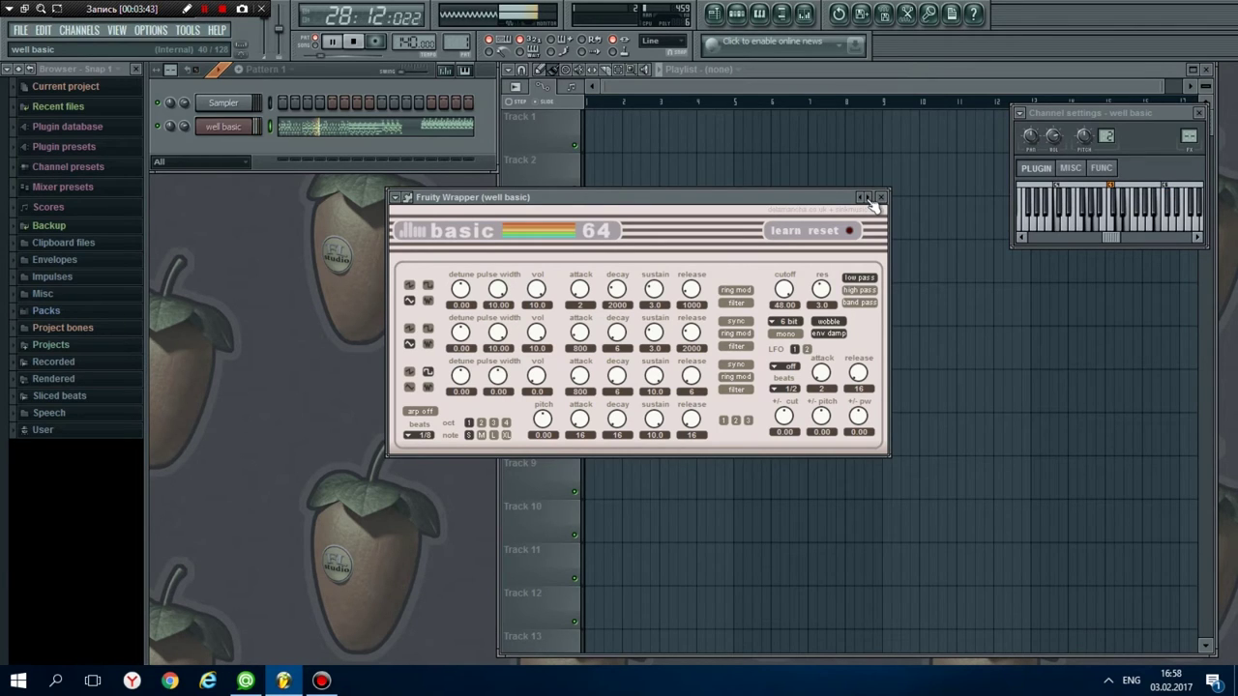
{"action": "left_click", "coordinate": [868, 198]}
{"action": "left_click", "coordinate": [869, 198]}
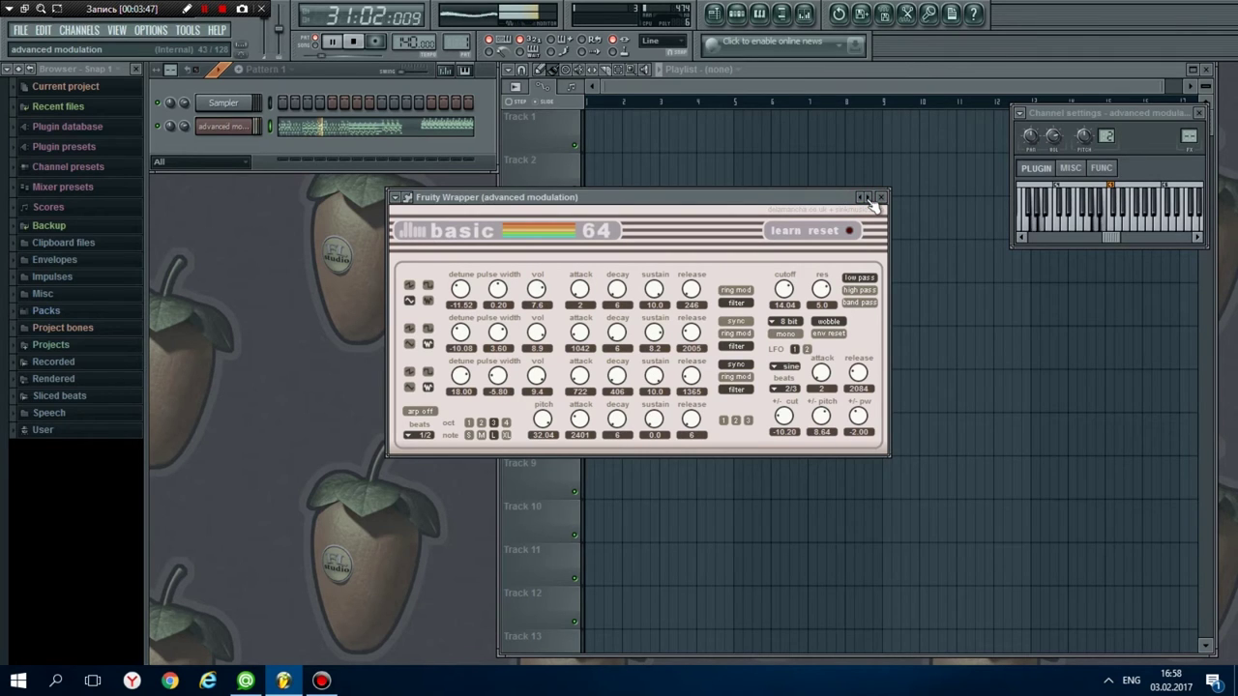
{"action": "left_click", "coordinate": [868, 198]}
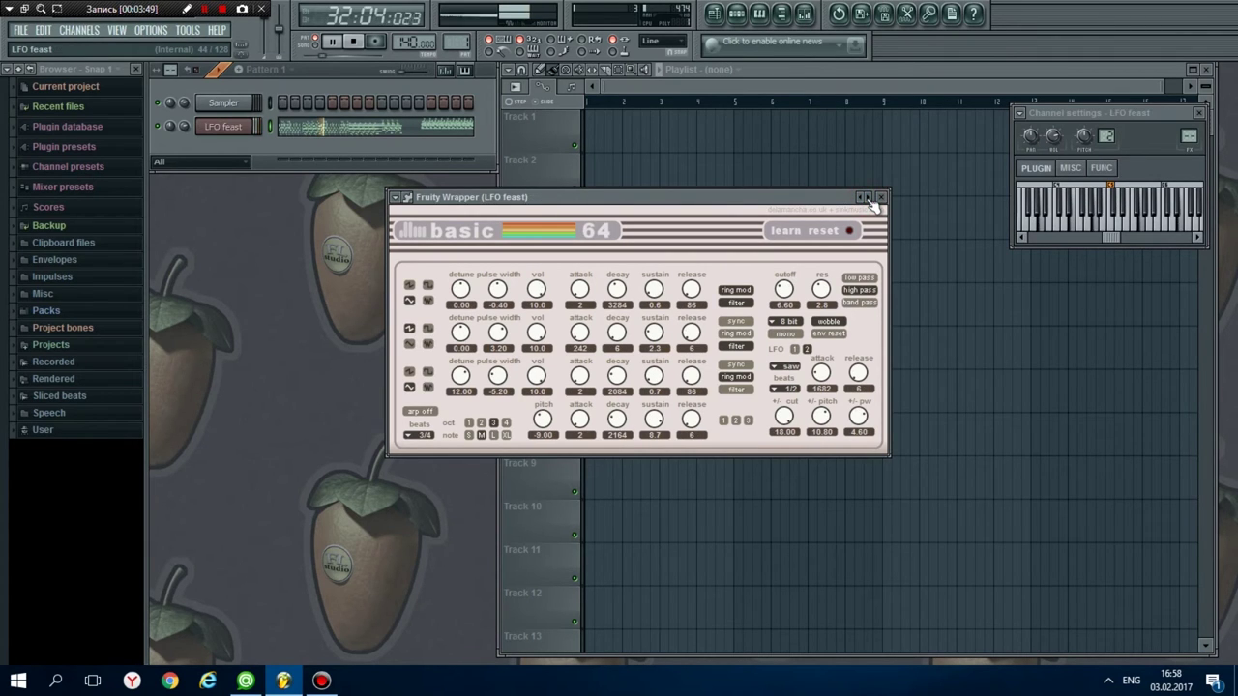
{"action": "left_click", "coordinate": [869, 198]}
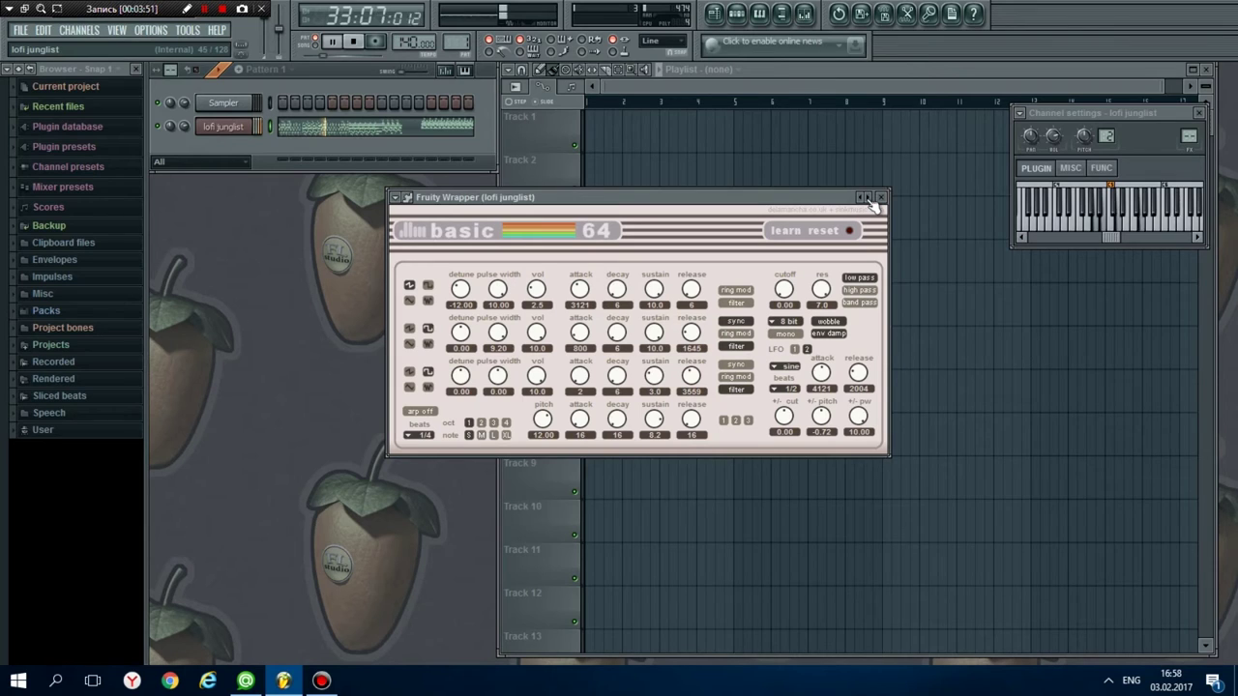
{"action": "left_click", "coordinate": [868, 198]}
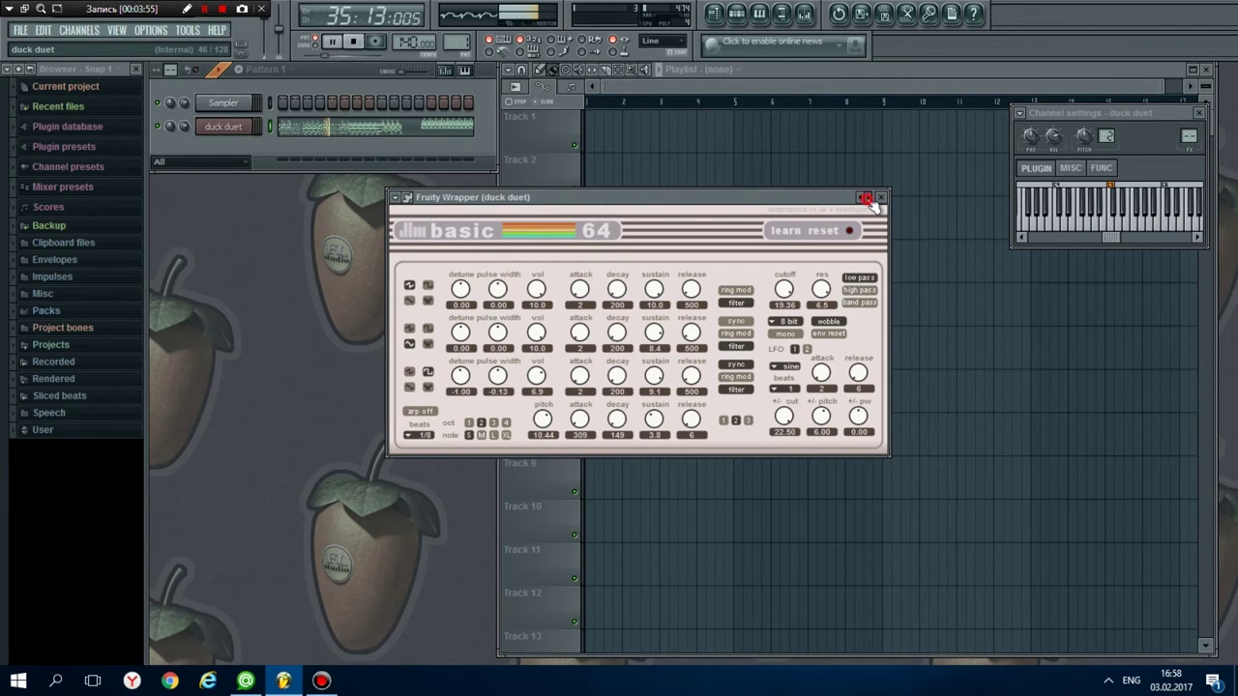
{"action": "left_click", "coordinate": [868, 198]}
{"action": "left_click", "coordinate": [869, 198]}
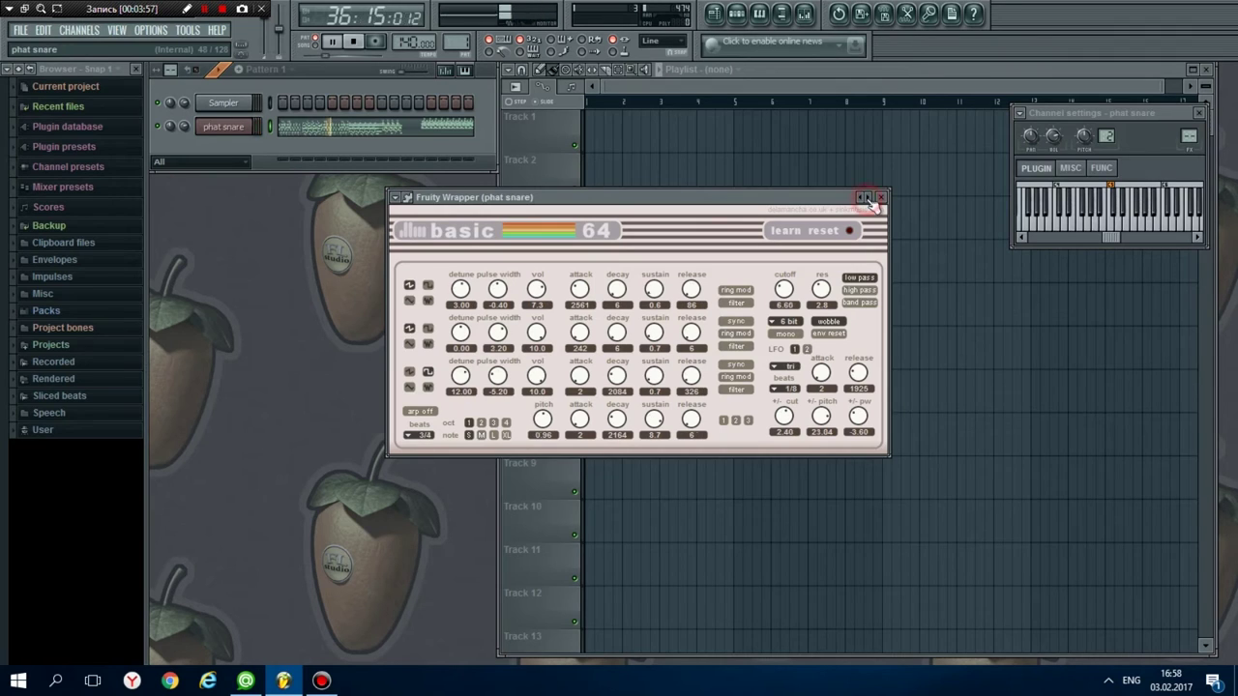
Continue auditioning the Basic 64 presets over the pattern, from sweet tube baby through minifuturecar
{"action": "left_click", "coordinate": [868, 198]}
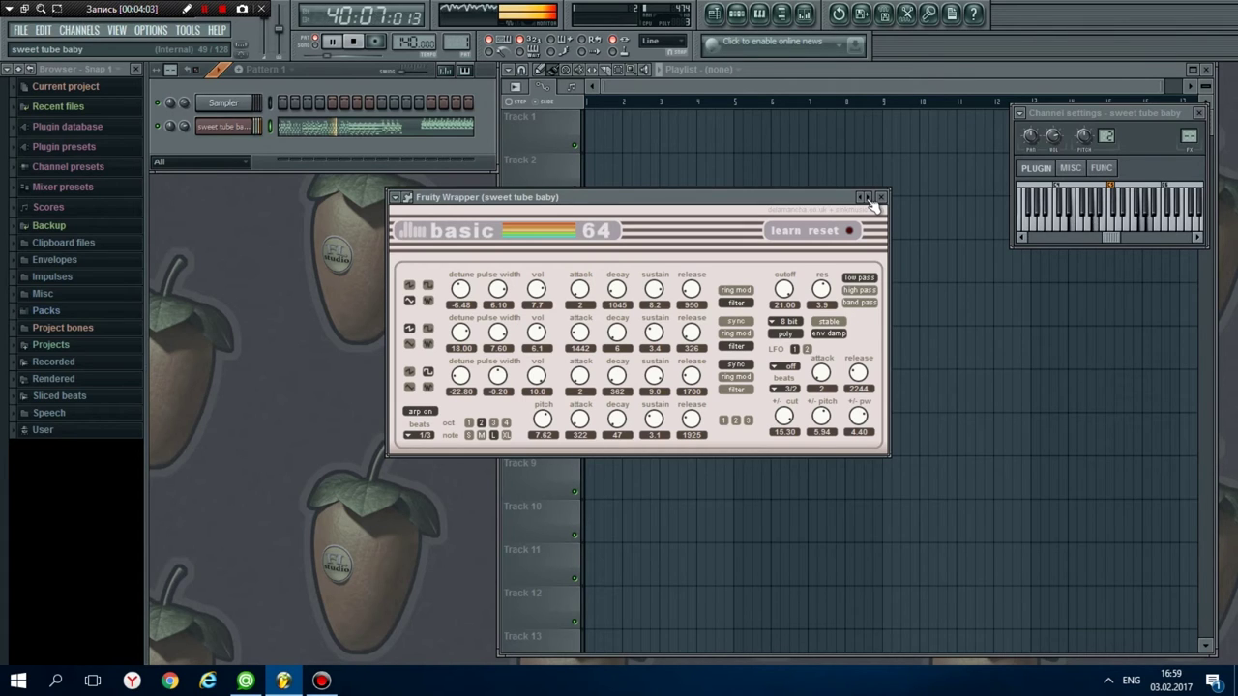
{"action": "left_click", "coordinate": [867, 199]}
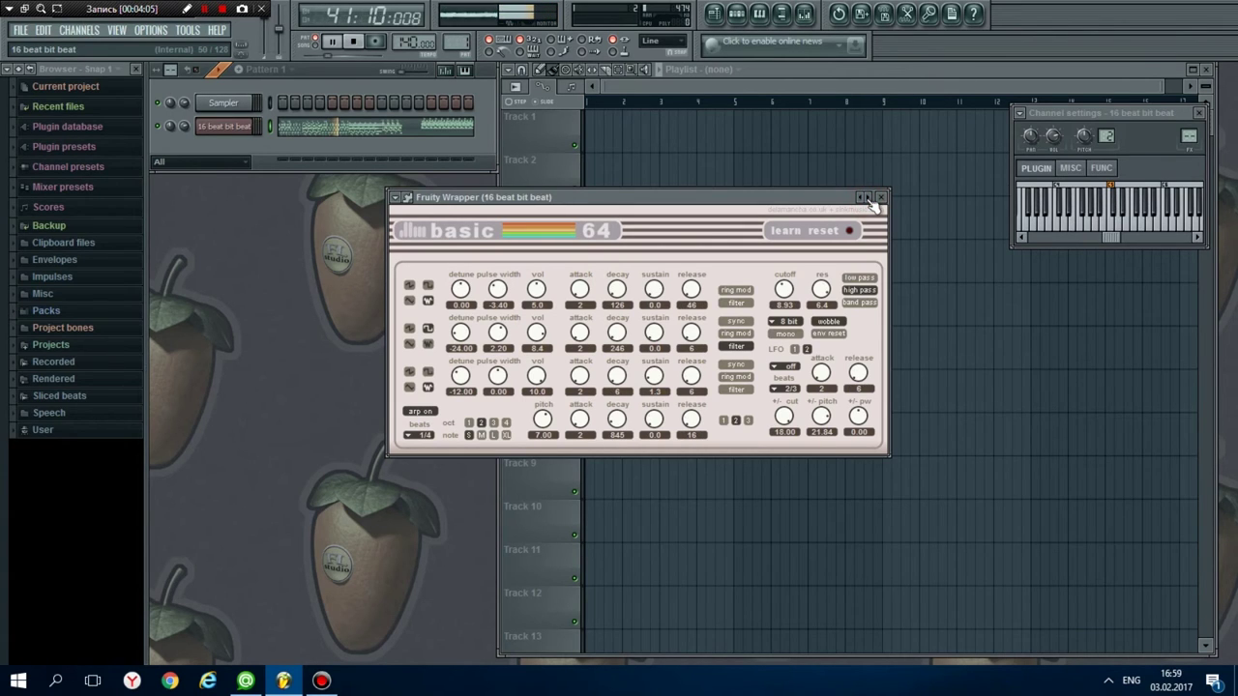
{"action": "left_click", "coordinate": [868, 199]}
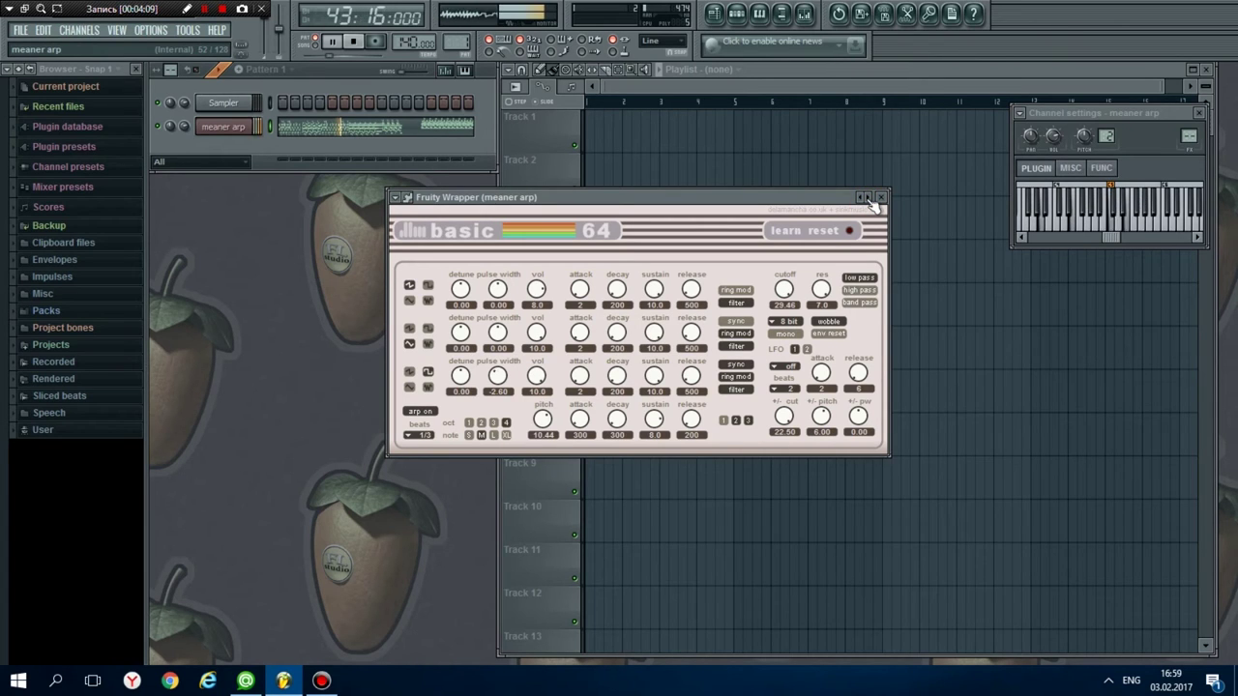
{"action": "left_click", "coordinate": [867, 198]}
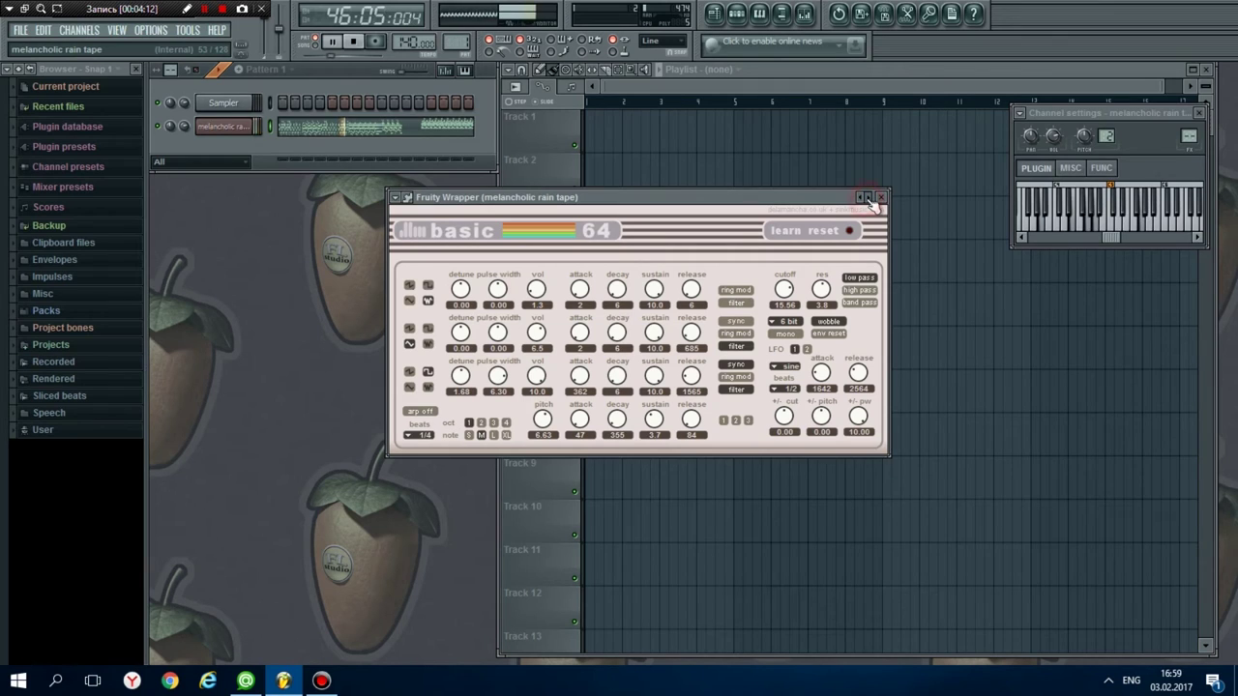
{"action": "left_click", "coordinate": [868, 199]}
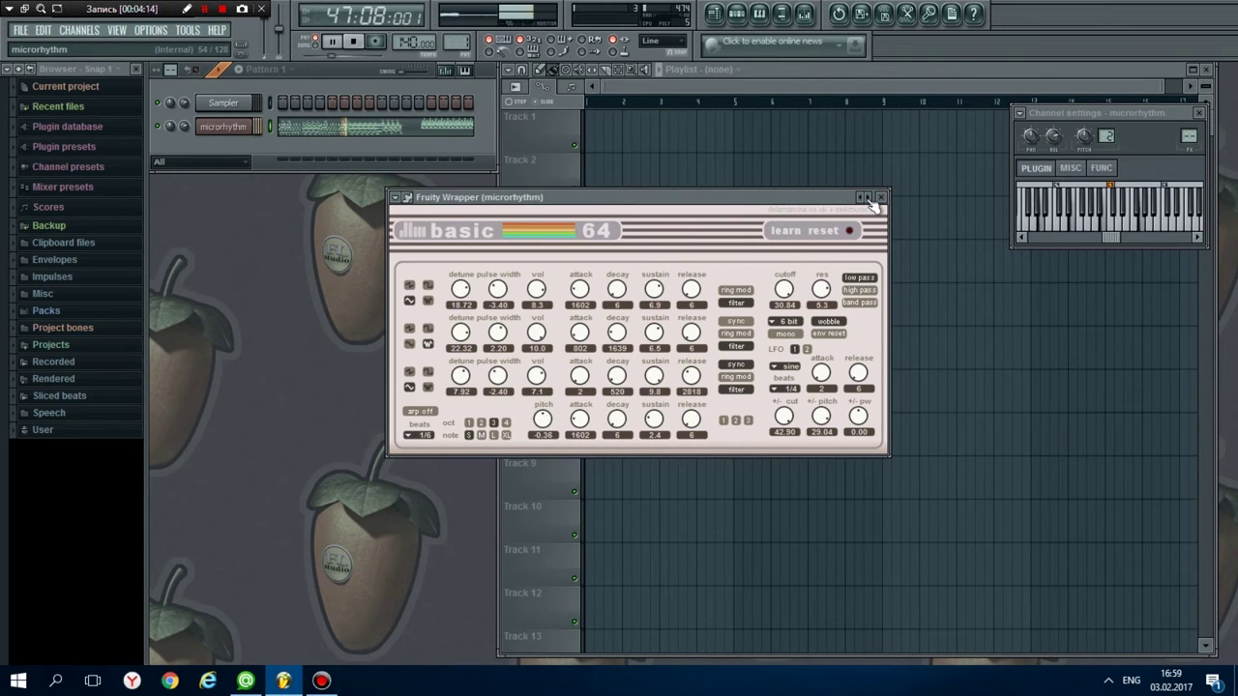
{"action": "left_click", "coordinate": [868, 198]}
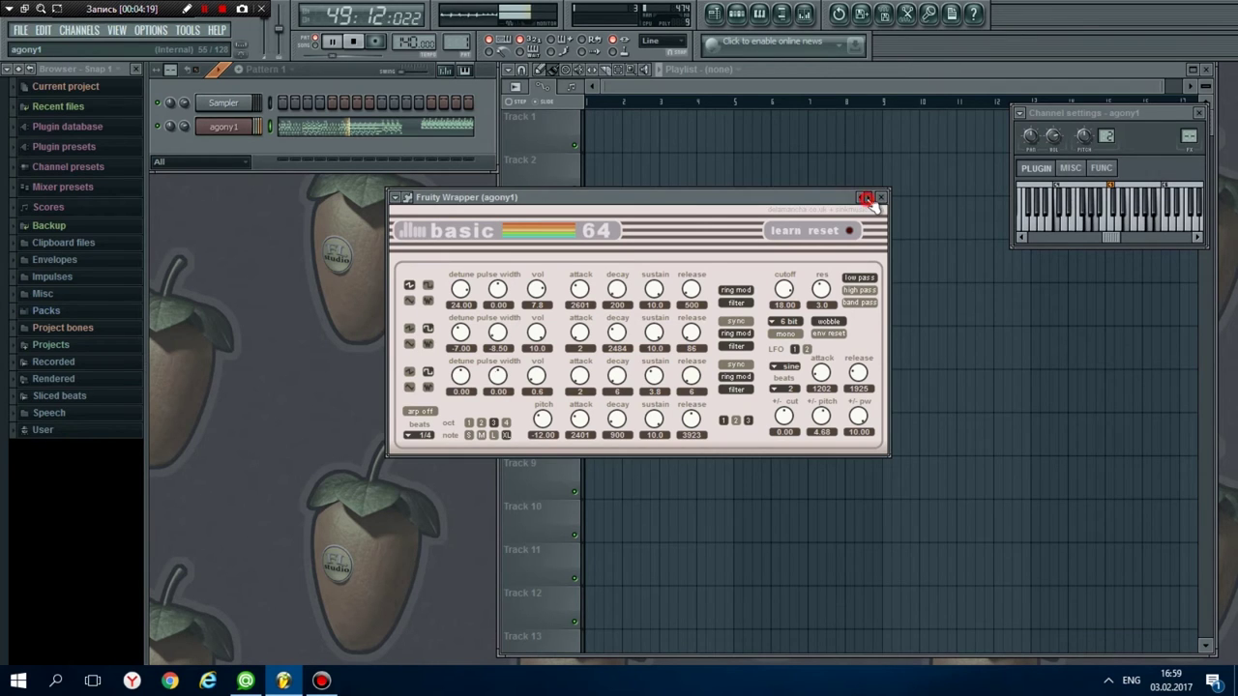
{"action": "left_click", "coordinate": [868, 198]}
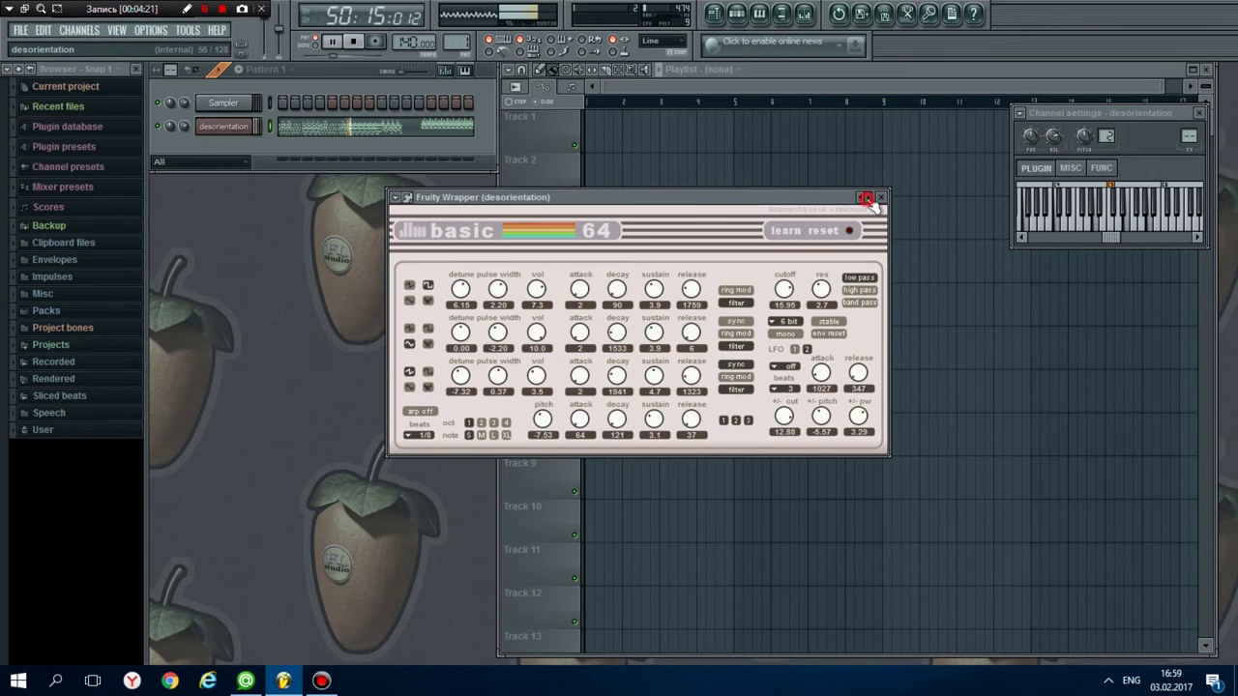
{"action": "left_click", "coordinate": [868, 199]}
{"action": "left_click", "coordinate": [868, 198]}
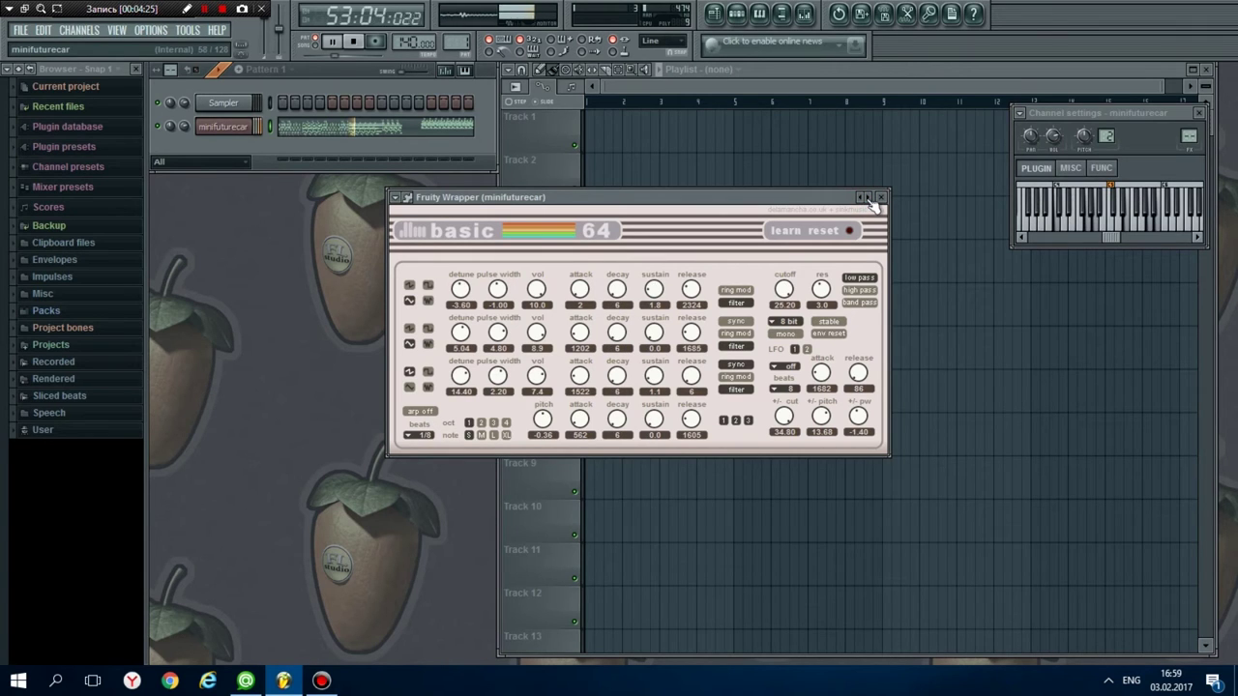
Step through the Basic 64 presets from mollusque pad through maracHat, listening to each against the playing pattern
{"action": "left_click", "coordinate": [868, 198]}
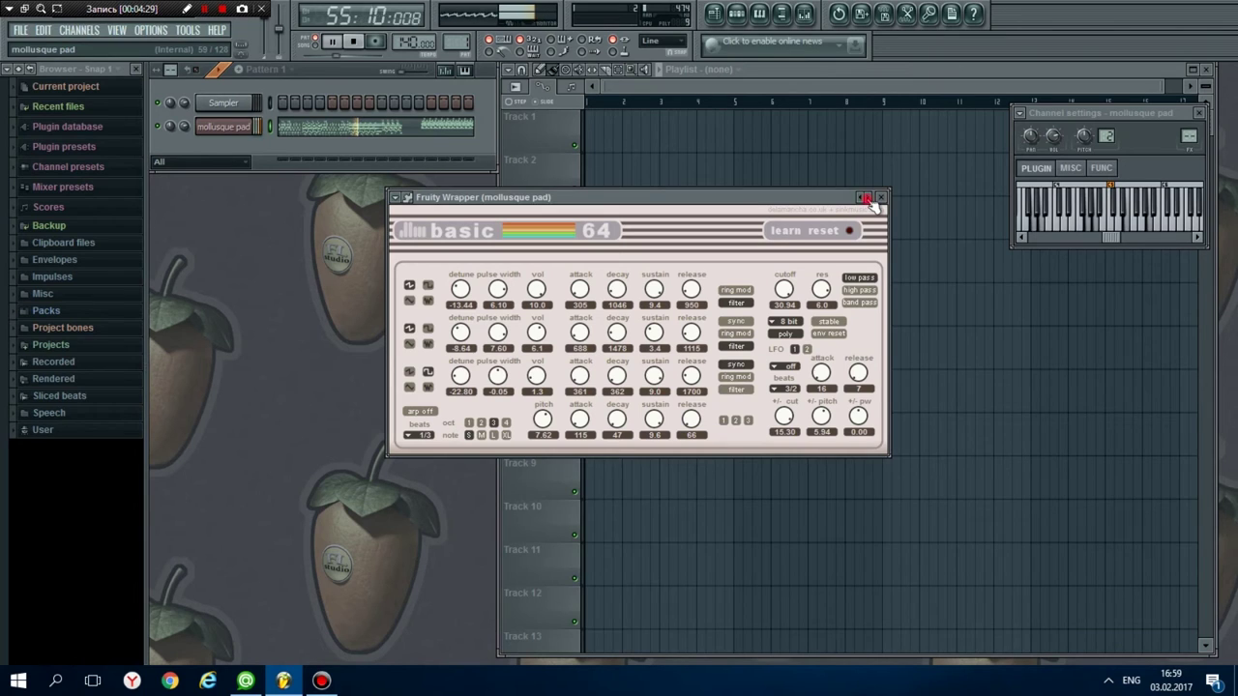
{"action": "left_click", "coordinate": [867, 198]}
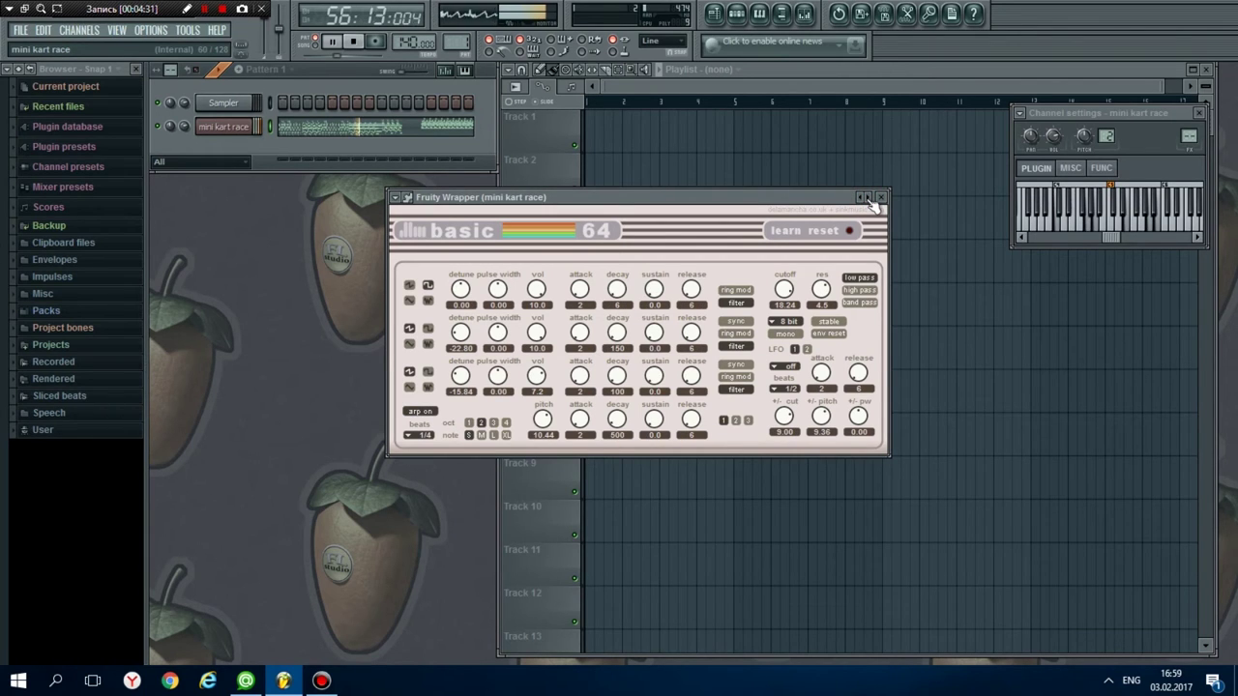
{"action": "left_click", "coordinate": [867, 199]}
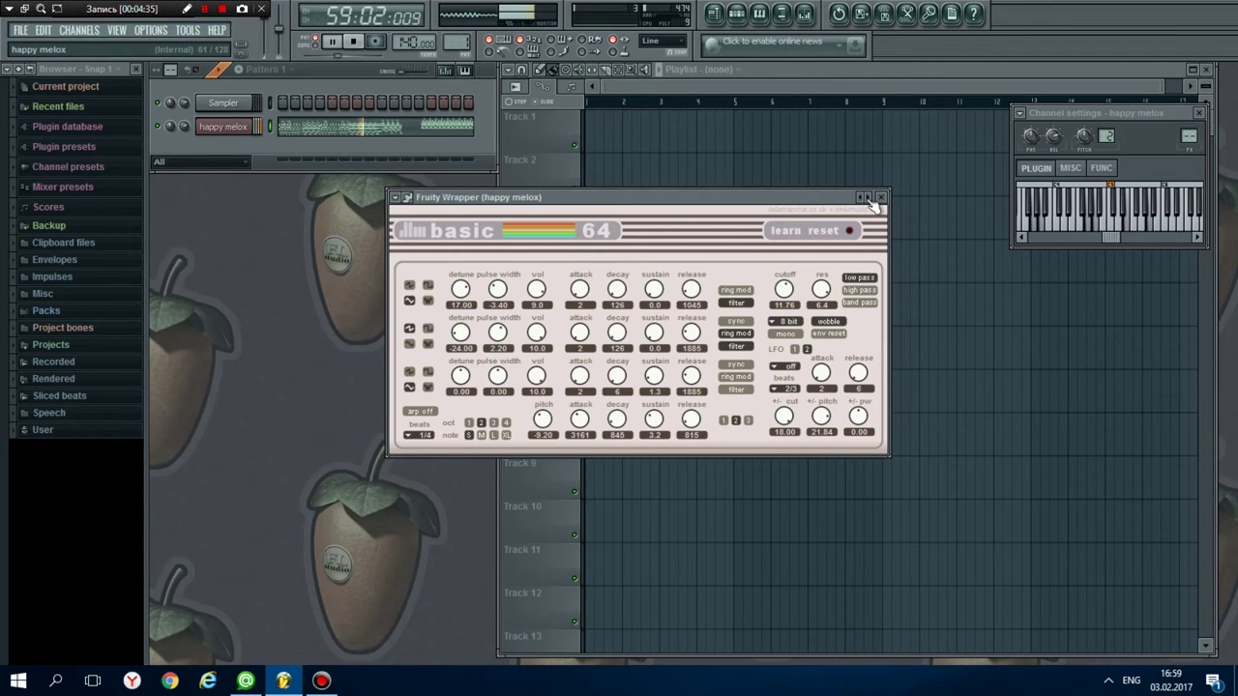
{"action": "left_click", "coordinate": [867, 198]}
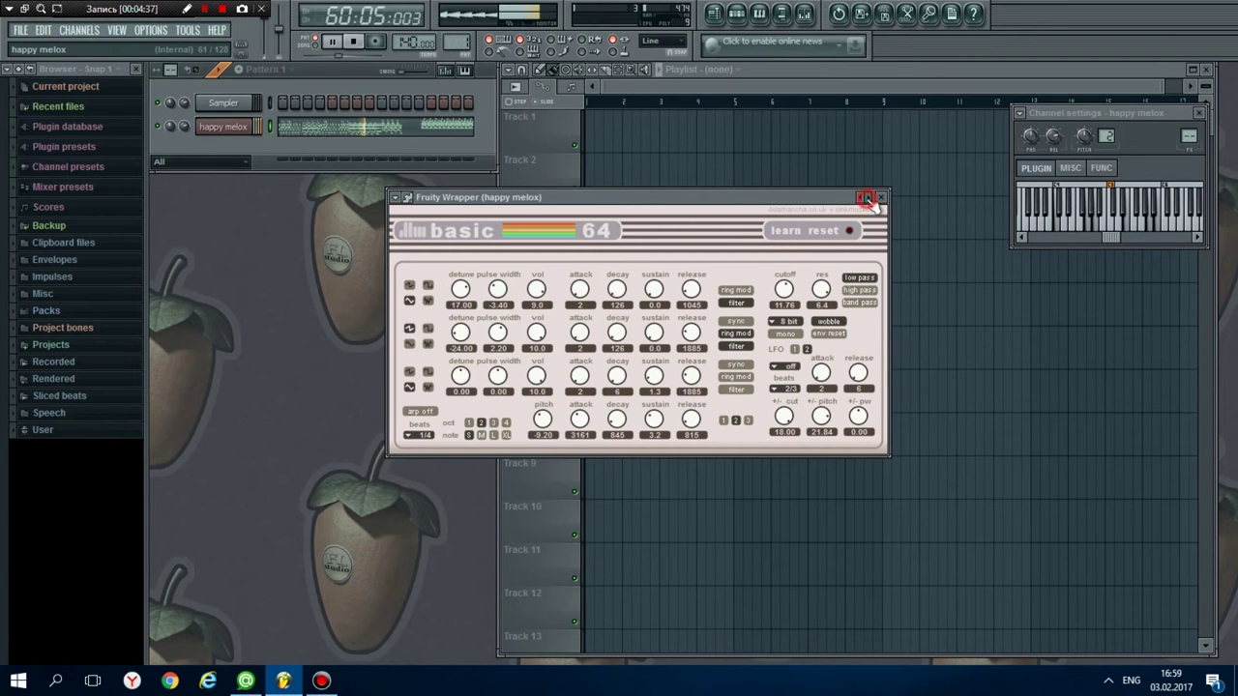
{"action": "left_click", "coordinate": [870, 199]}
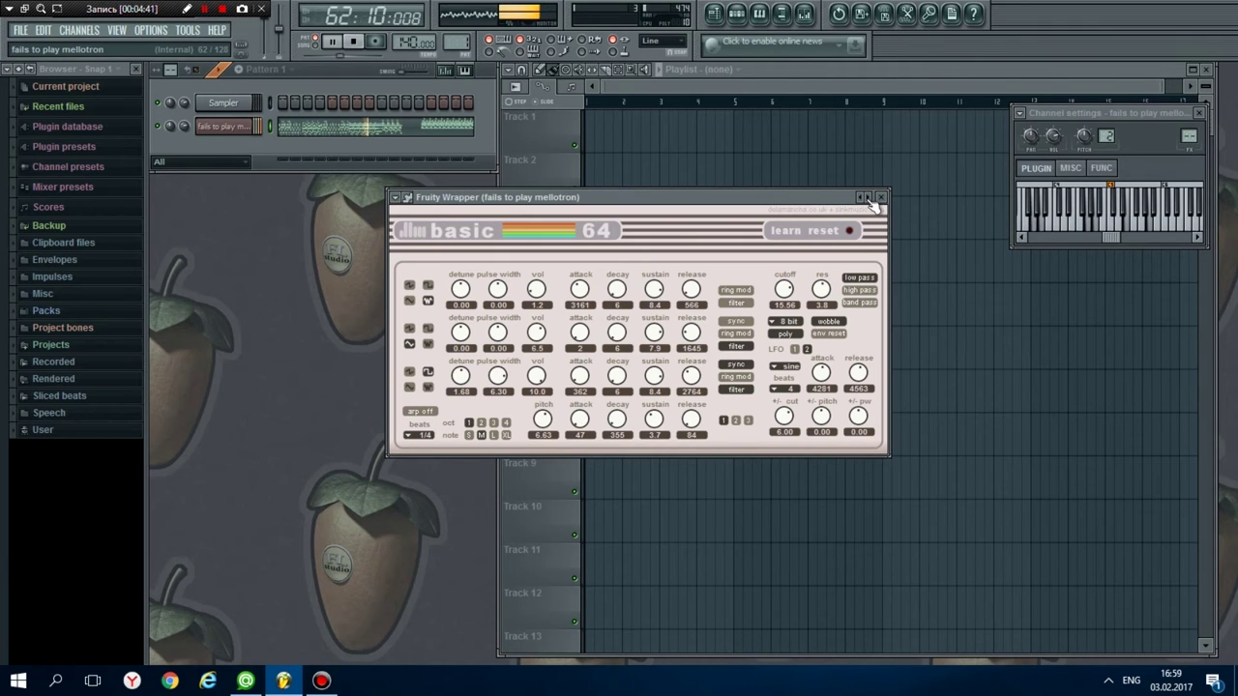
{"action": "left_click", "coordinate": [869, 200]}
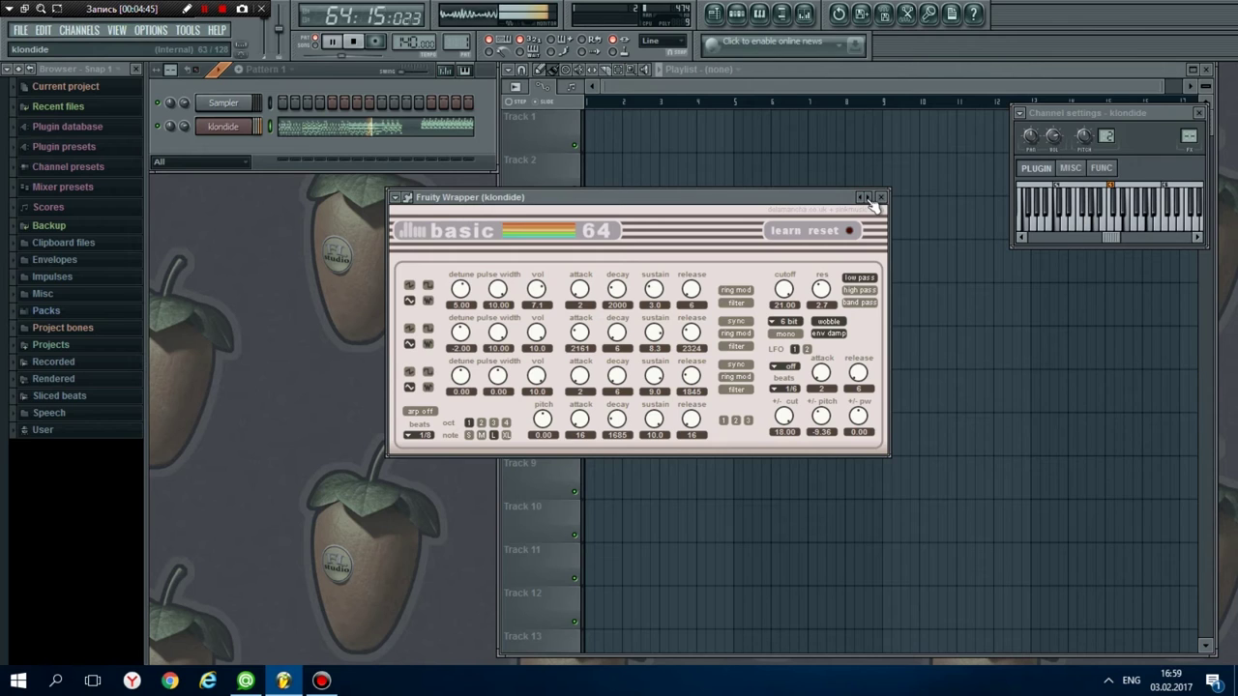
{"action": "left_click", "coordinate": [869, 200]}
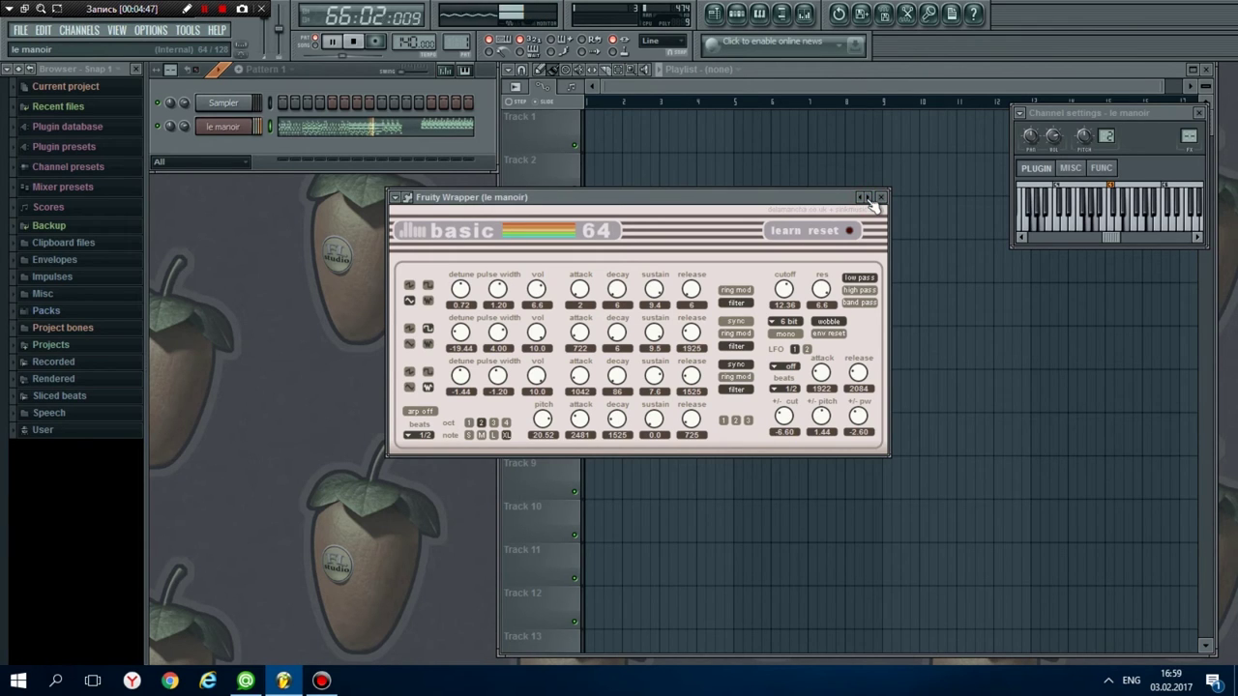
{"action": "left_click", "coordinate": [867, 199]}
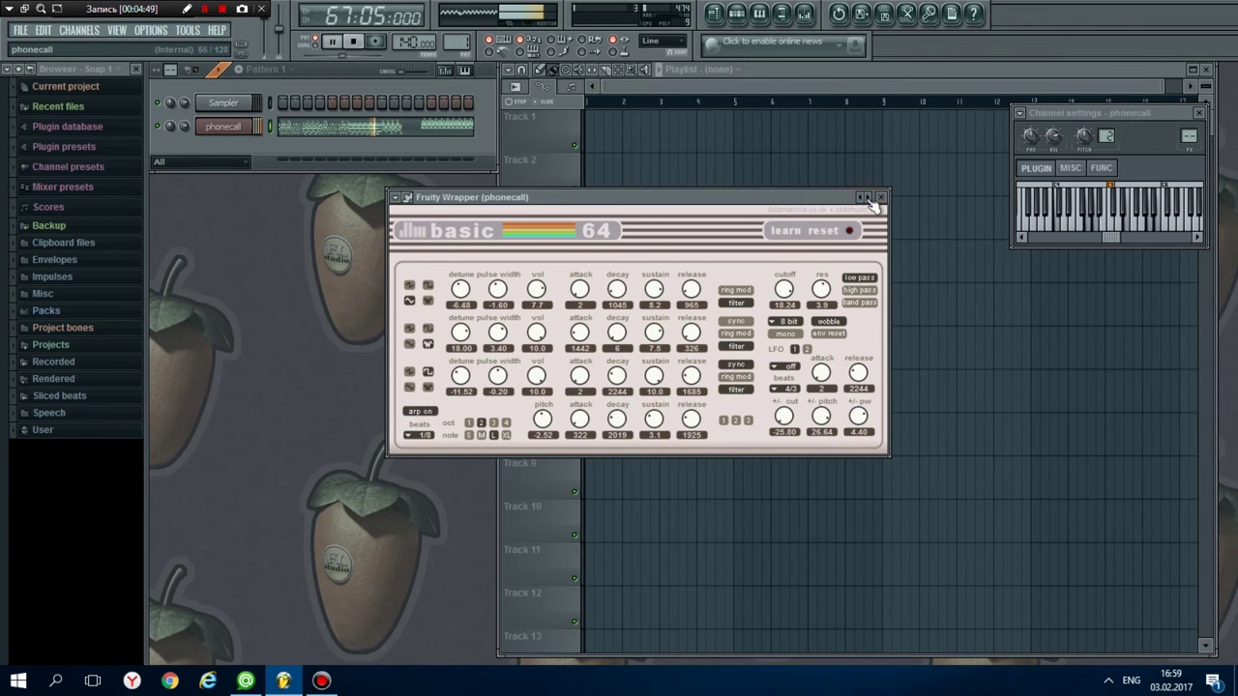
{"action": "left_click", "coordinate": [868, 199]}
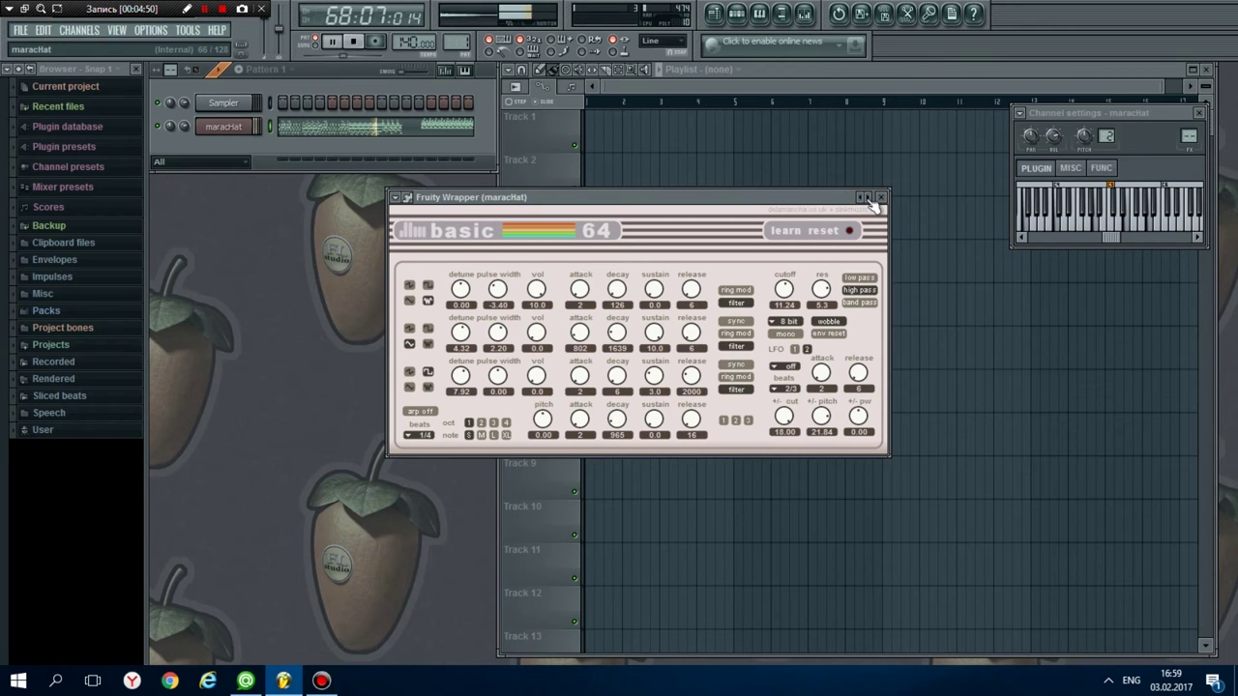
Audition the Basic 64 presets from mystery pad through syntax error while the pattern keeps playing
{"action": "left_click", "coordinate": [868, 199]}
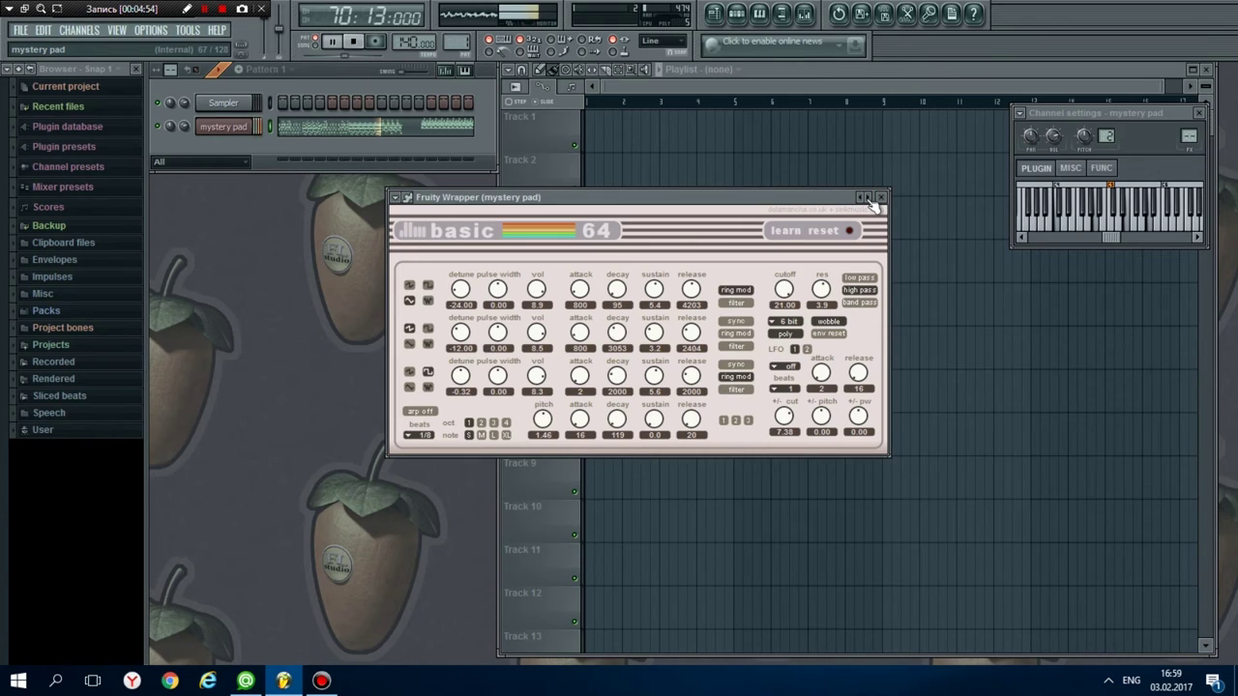
{"action": "left_click", "coordinate": [867, 199]}
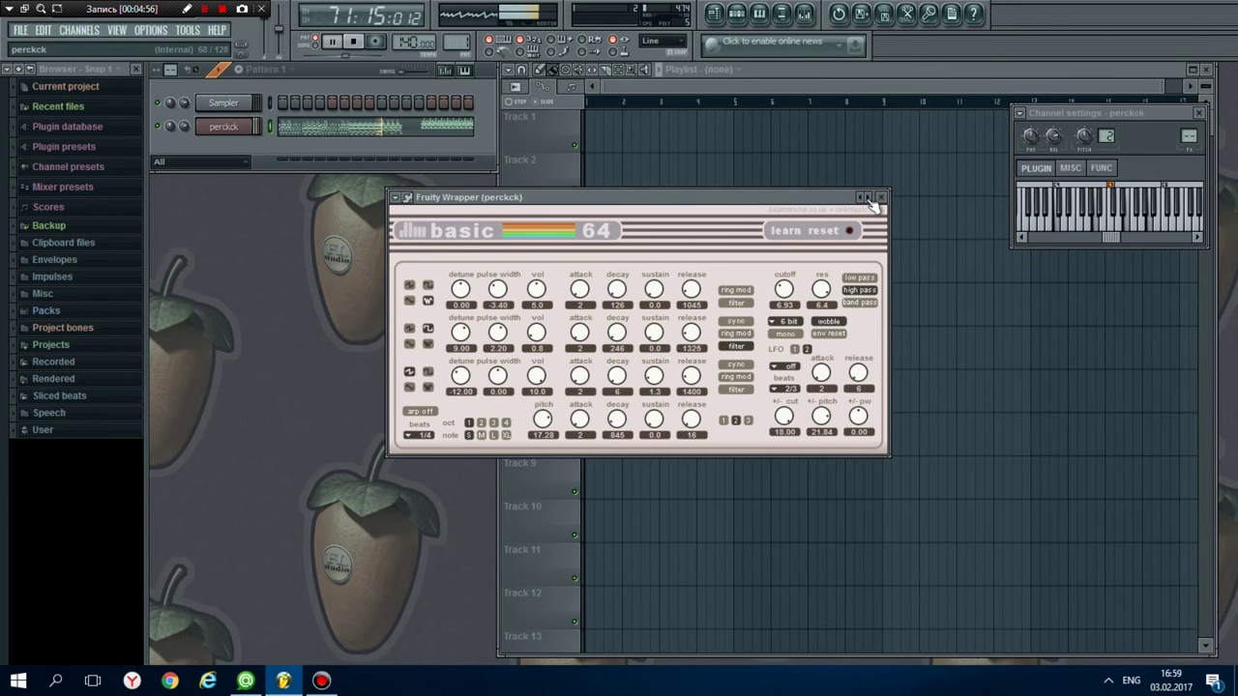
{"action": "left_click", "coordinate": [867, 199]}
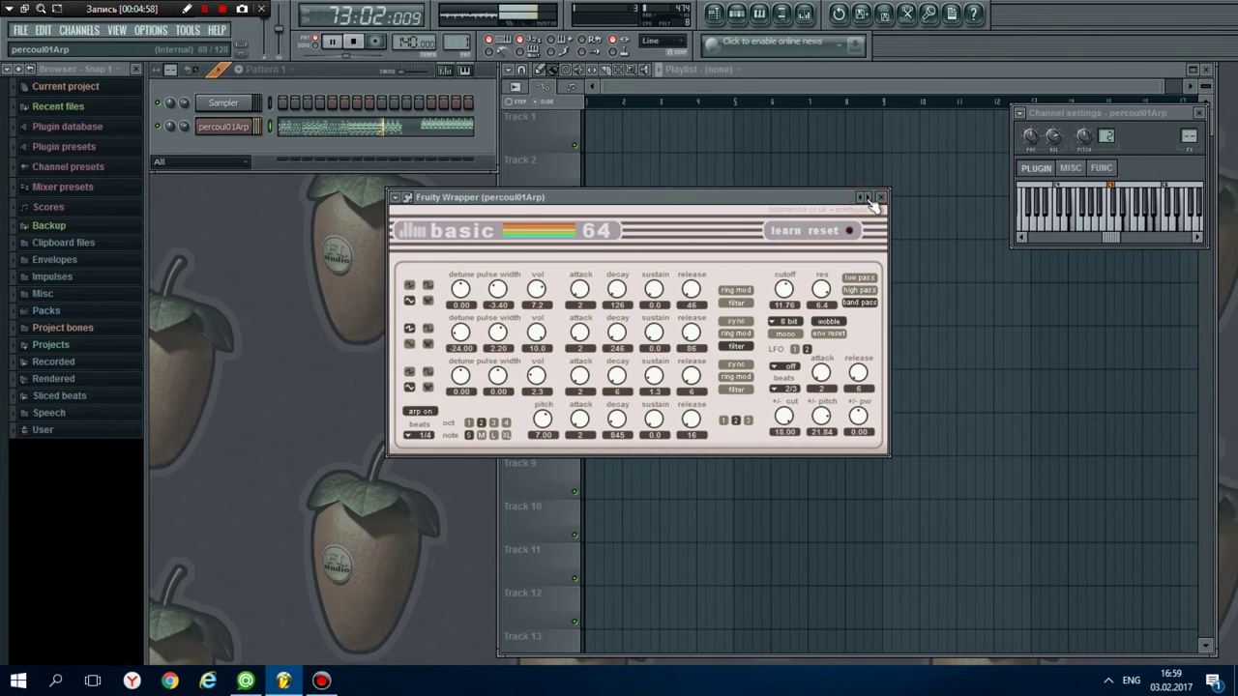
{"action": "left_click", "coordinate": [867, 199]}
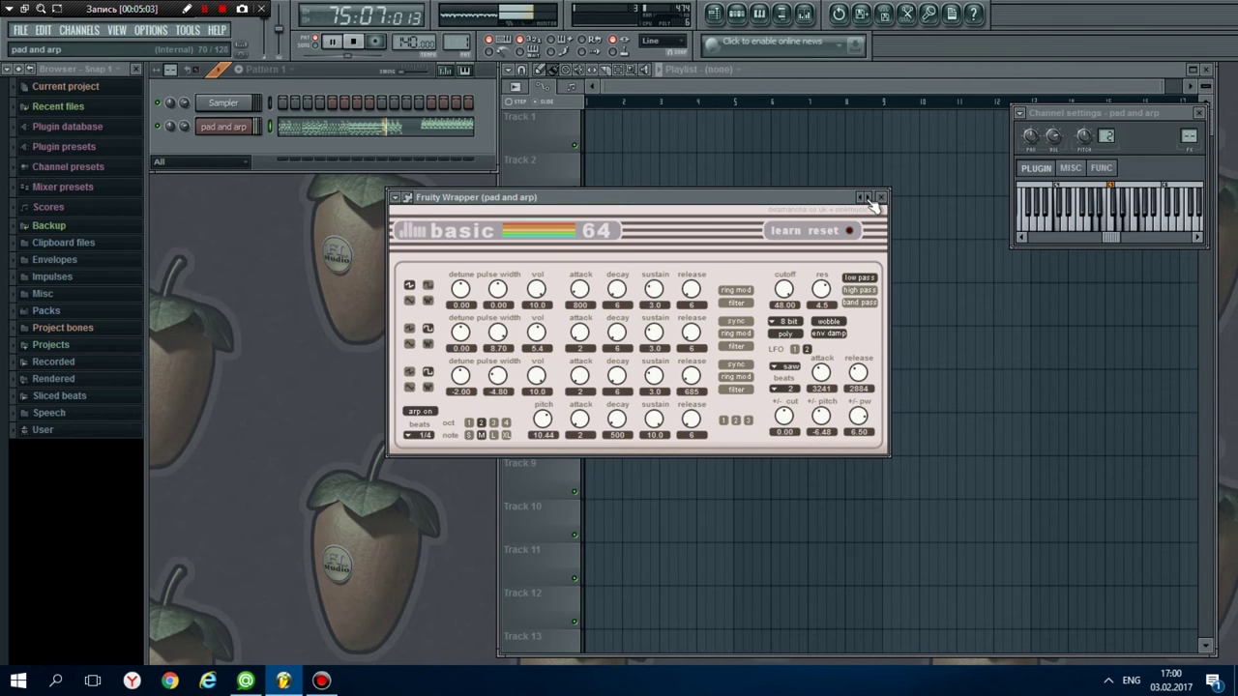
{"action": "left_click", "coordinate": [868, 200]}
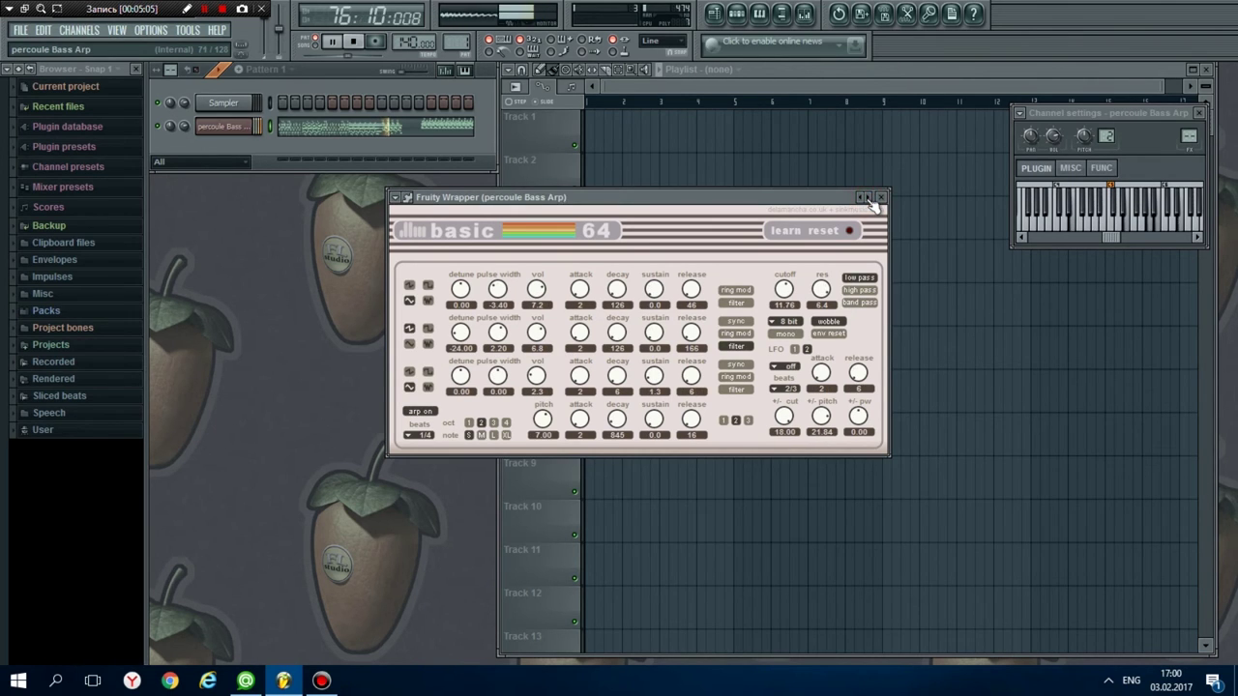
{"action": "left_click", "coordinate": [867, 199]}
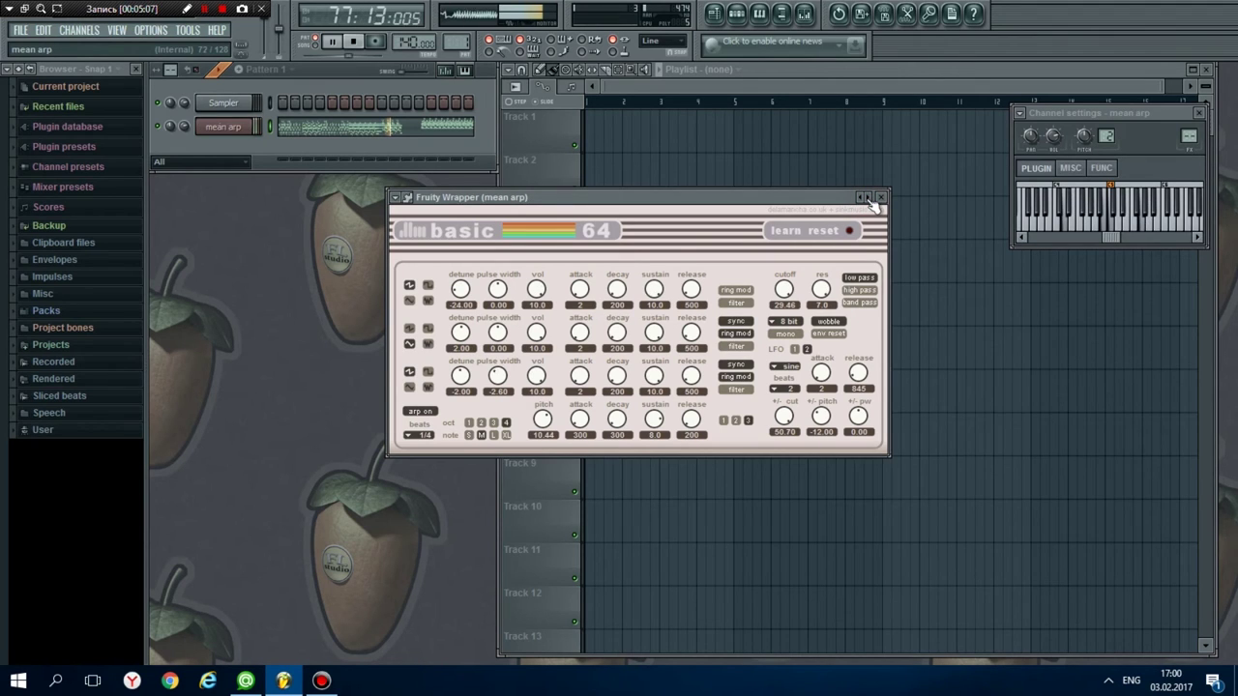
{"action": "left_click", "coordinate": [868, 199]}
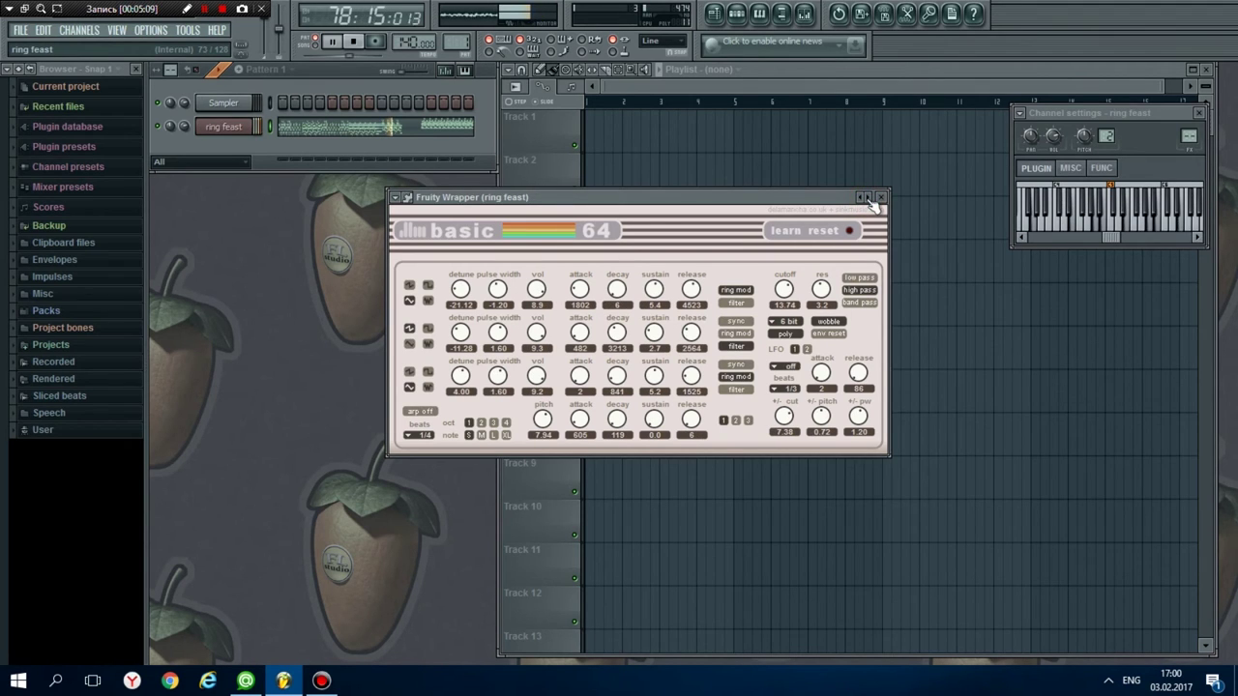
{"action": "left_click", "coordinate": [868, 200]}
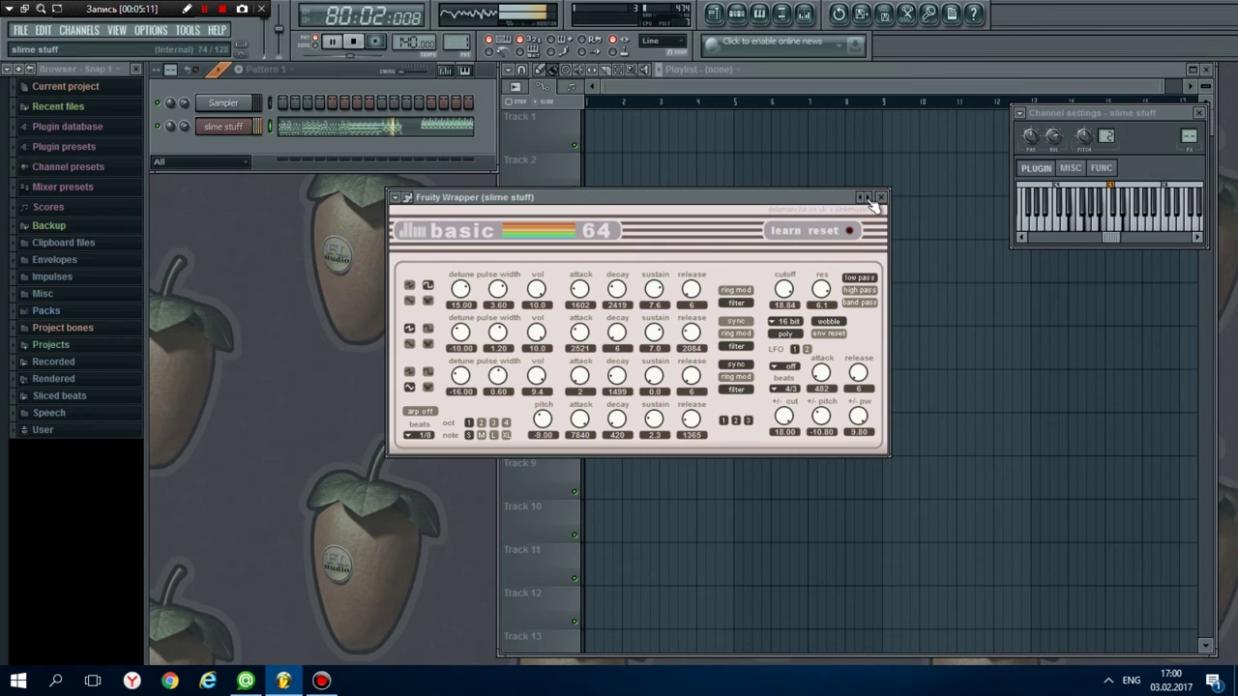
{"action": "left_click", "coordinate": [868, 199]}
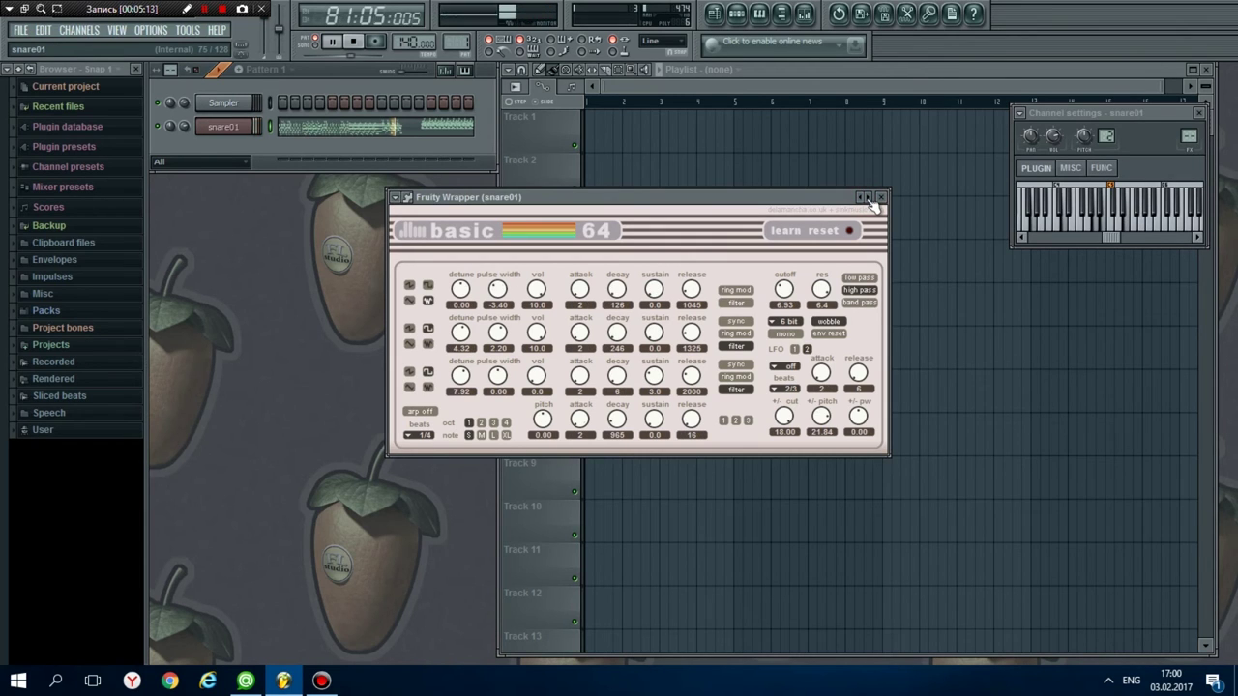
{"action": "left_click", "coordinate": [867, 199]}
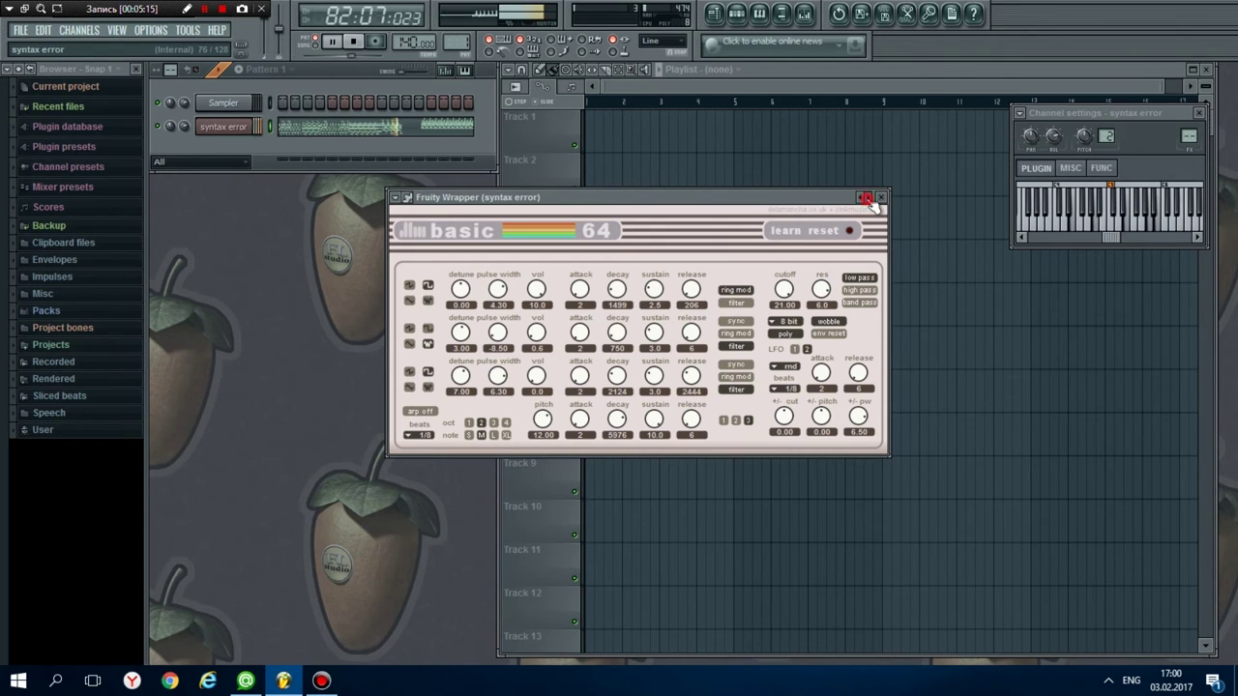
Audition the Basic 64 presets that follow syntax error, from the slowest car in town through bazzz, against the pattern
{"action": "left_click", "coordinate": [867, 199]}
{"action": "left_click", "coordinate": [868, 200]}
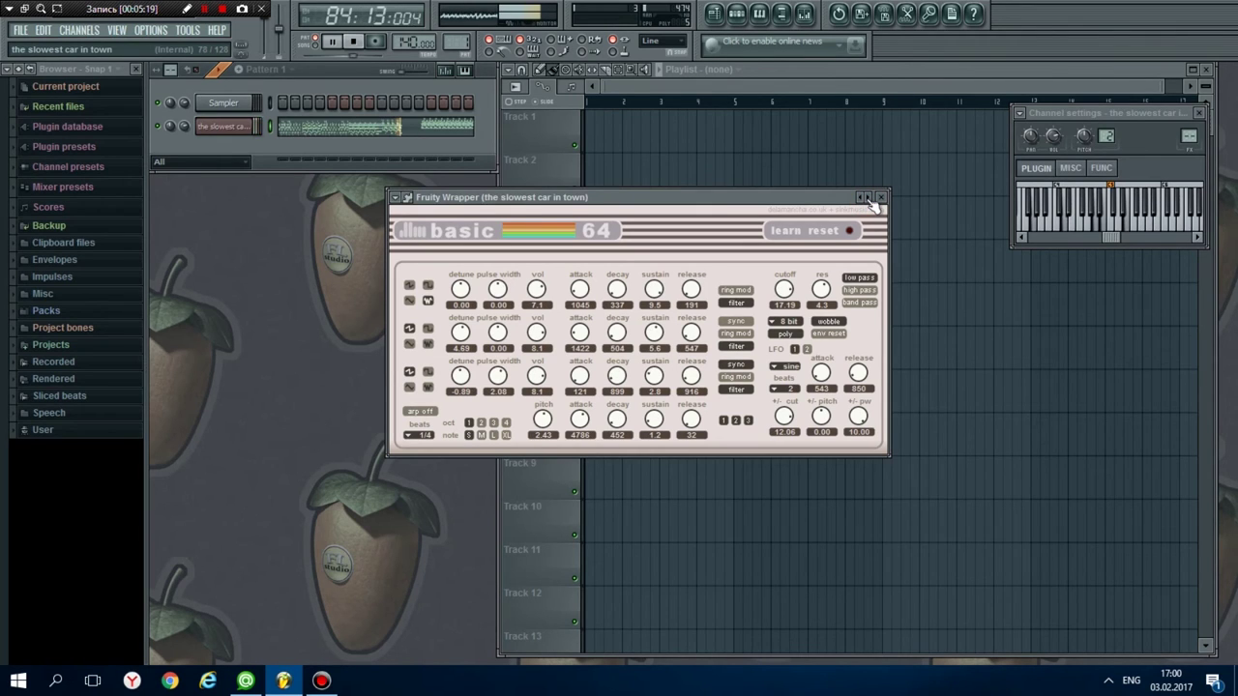
{"action": "left_click", "coordinate": [867, 200]}
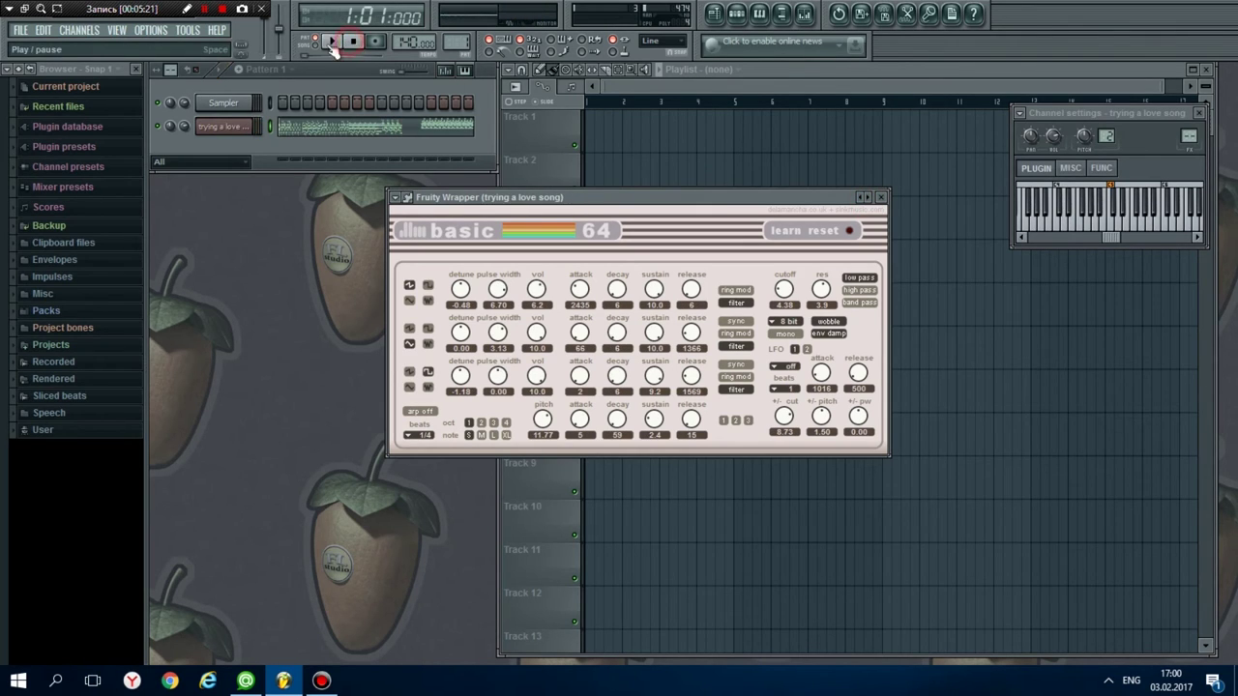
{"action": "left_click", "coordinate": [867, 199]}
{"action": "left_click", "coordinate": [868, 199]}
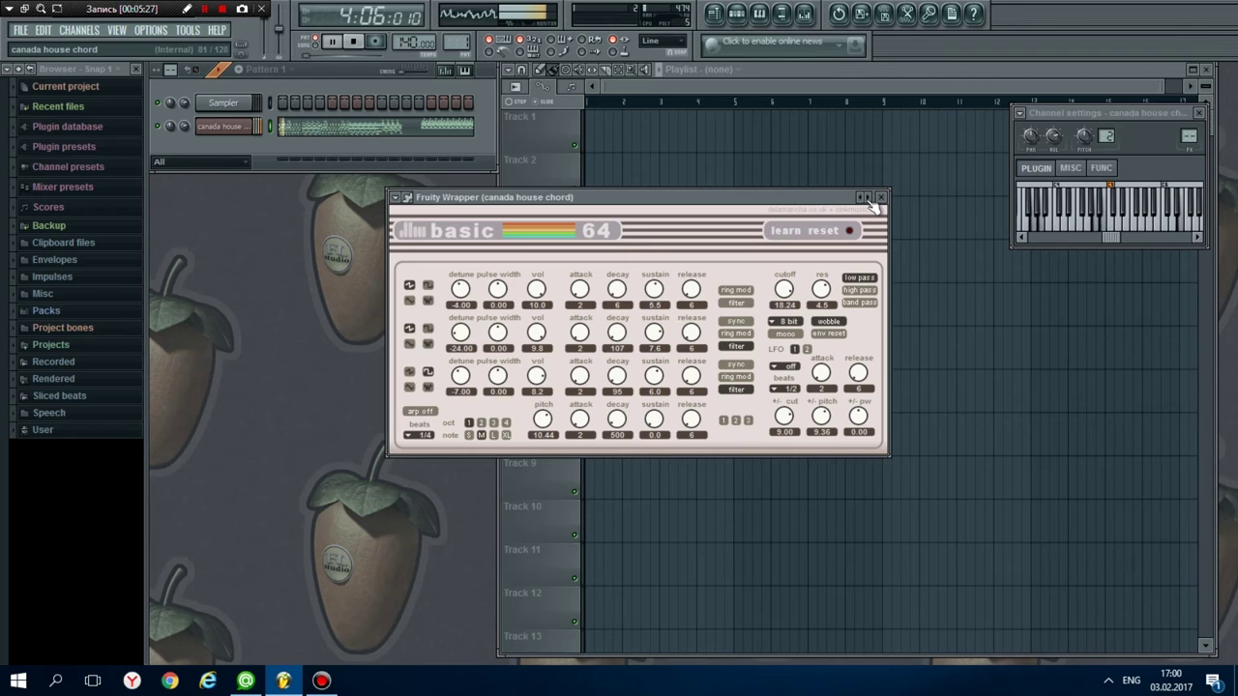
{"action": "left_click", "coordinate": [868, 199]}
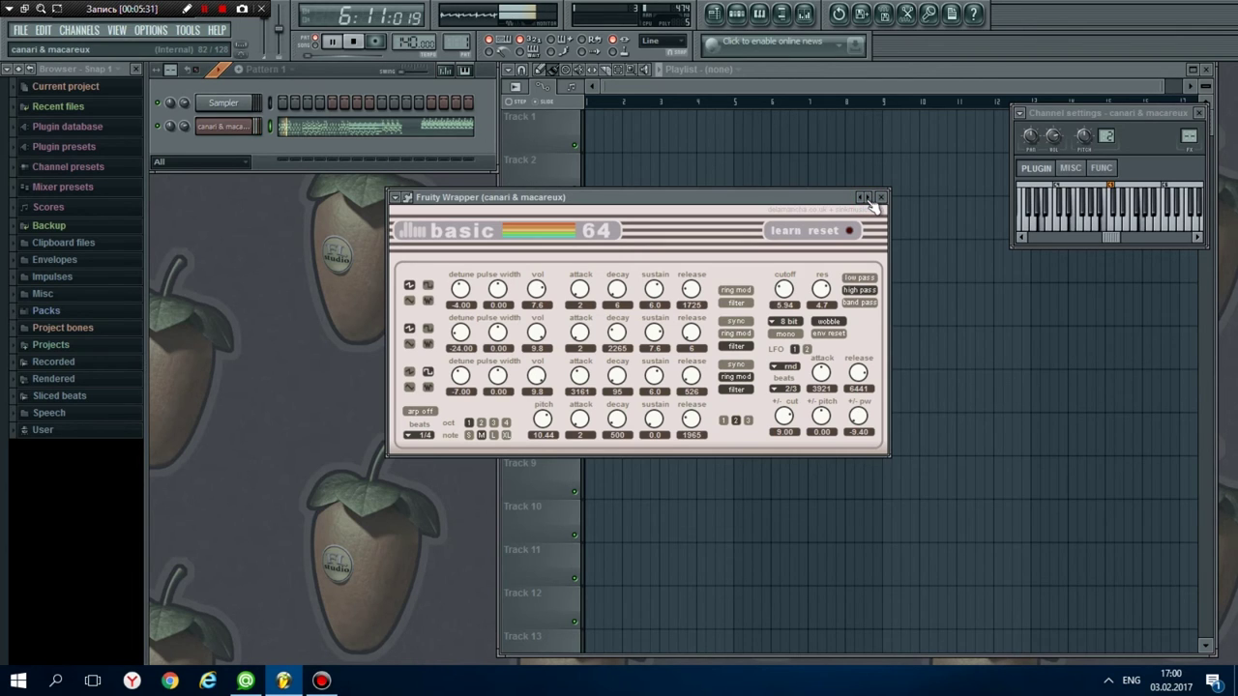
{"action": "left_click", "coordinate": [868, 199]}
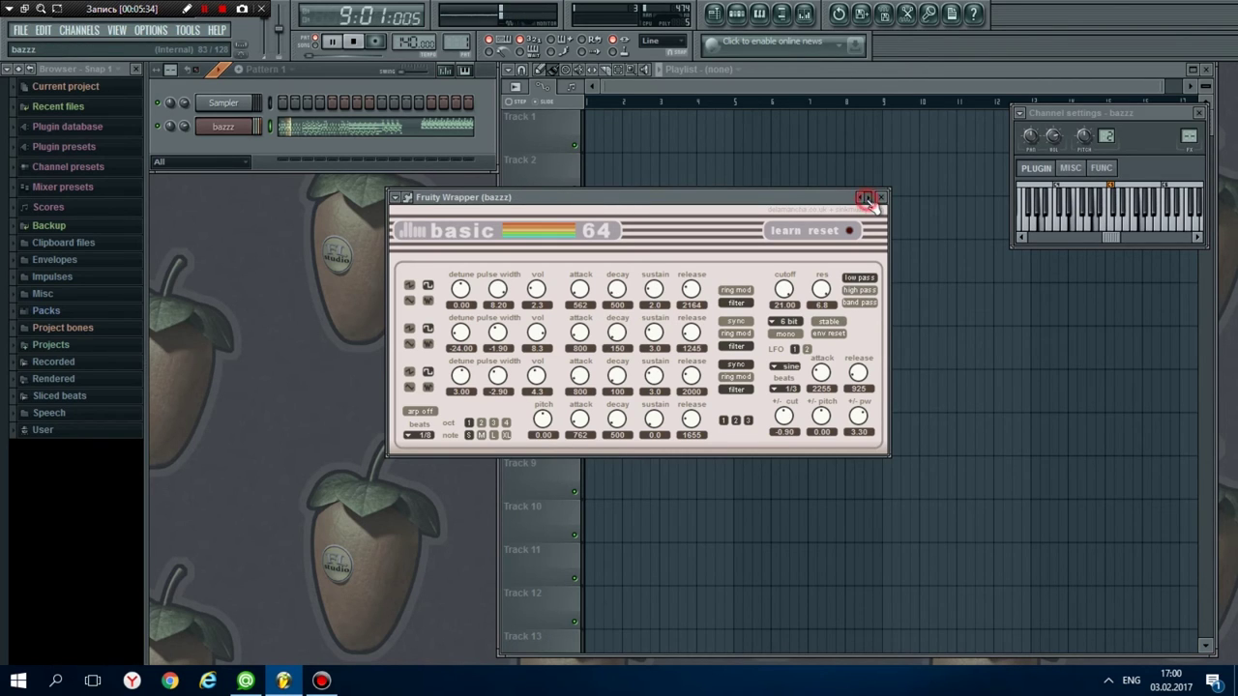
Step through the Basic 64 presets from changing patch out of tune through duettt, listening to each over the playing pattern
{"action": "left_click", "coordinate": [869, 200]}
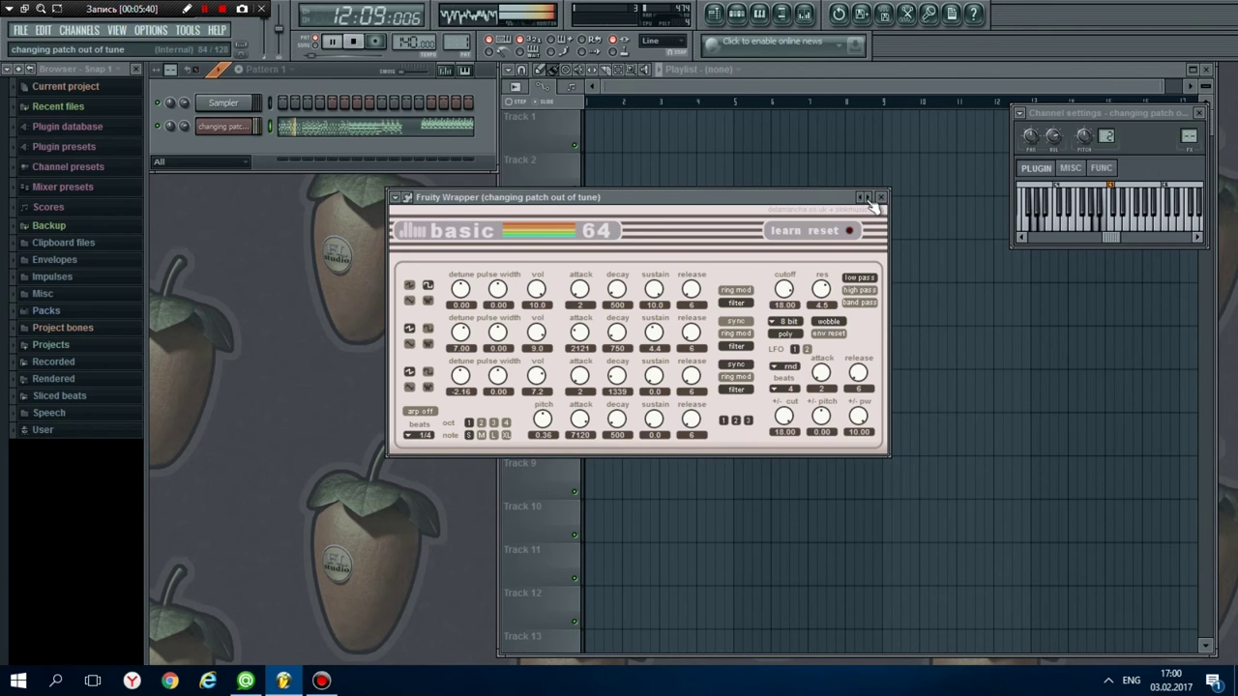
{"action": "left_click", "coordinate": [868, 198]}
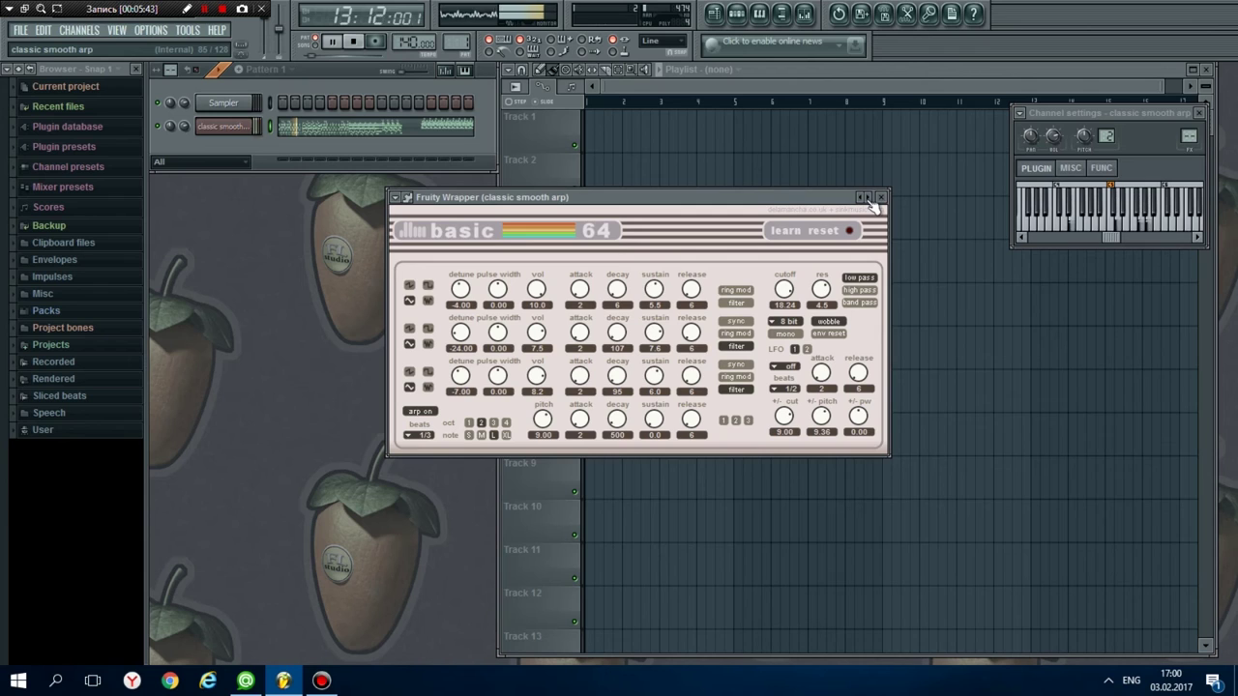
{"action": "left_click", "coordinate": [869, 197]}
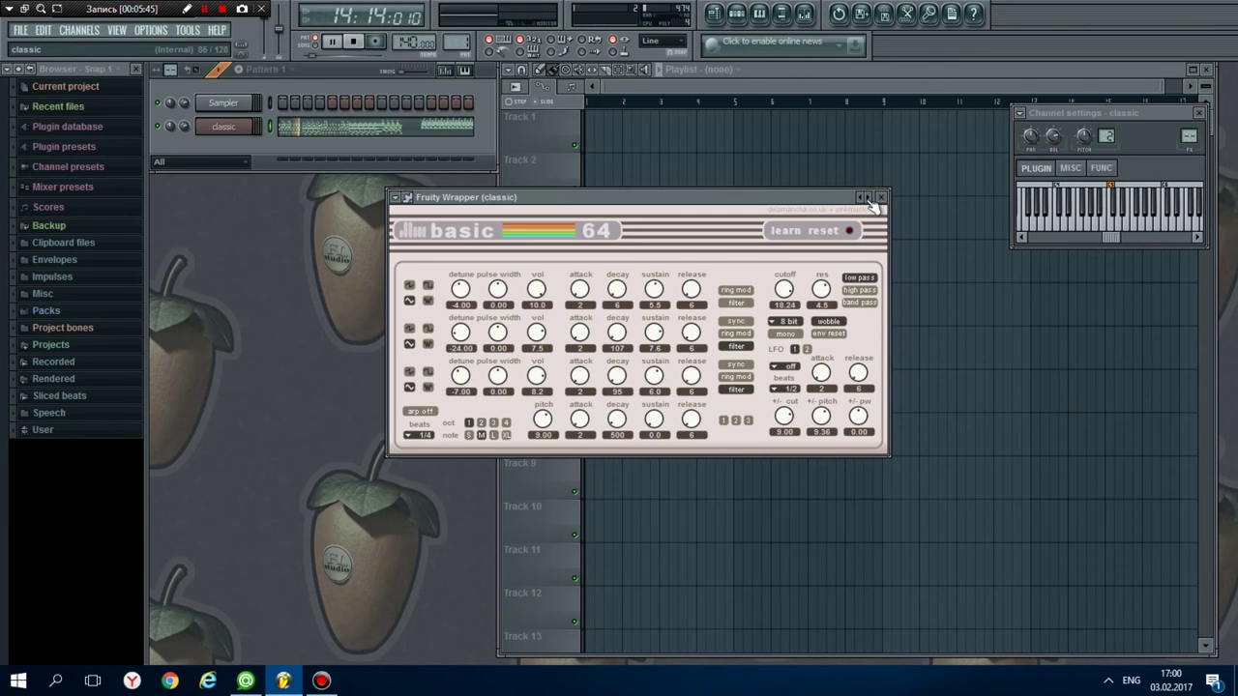
{"action": "left_click", "coordinate": [868, 198]}
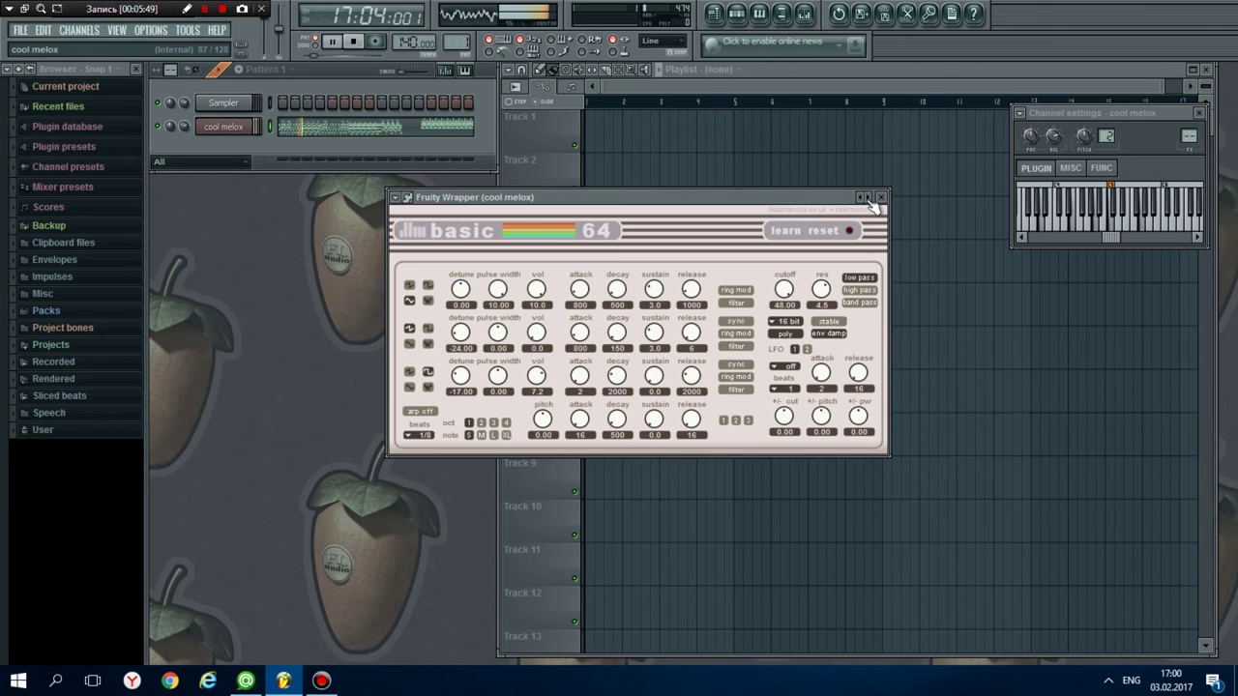
{"action": "left_click", "coordinate": [869, 197]}
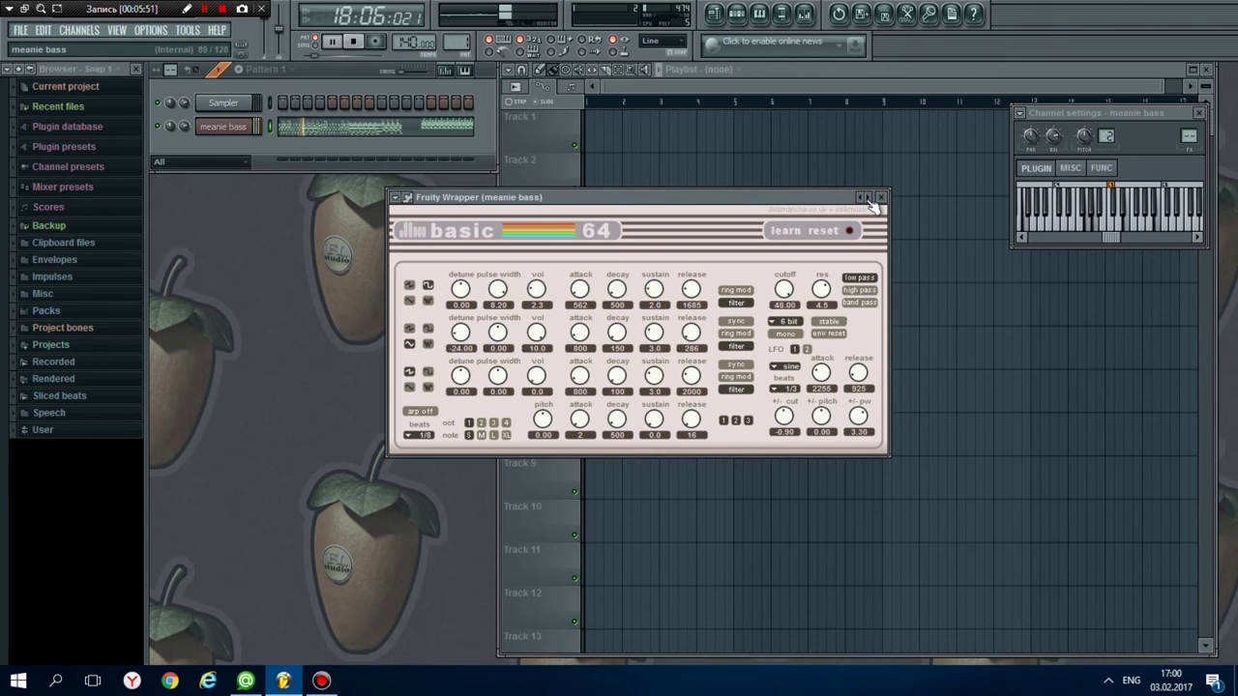
{"action": "left_click", "coordinate": [868, 197]}
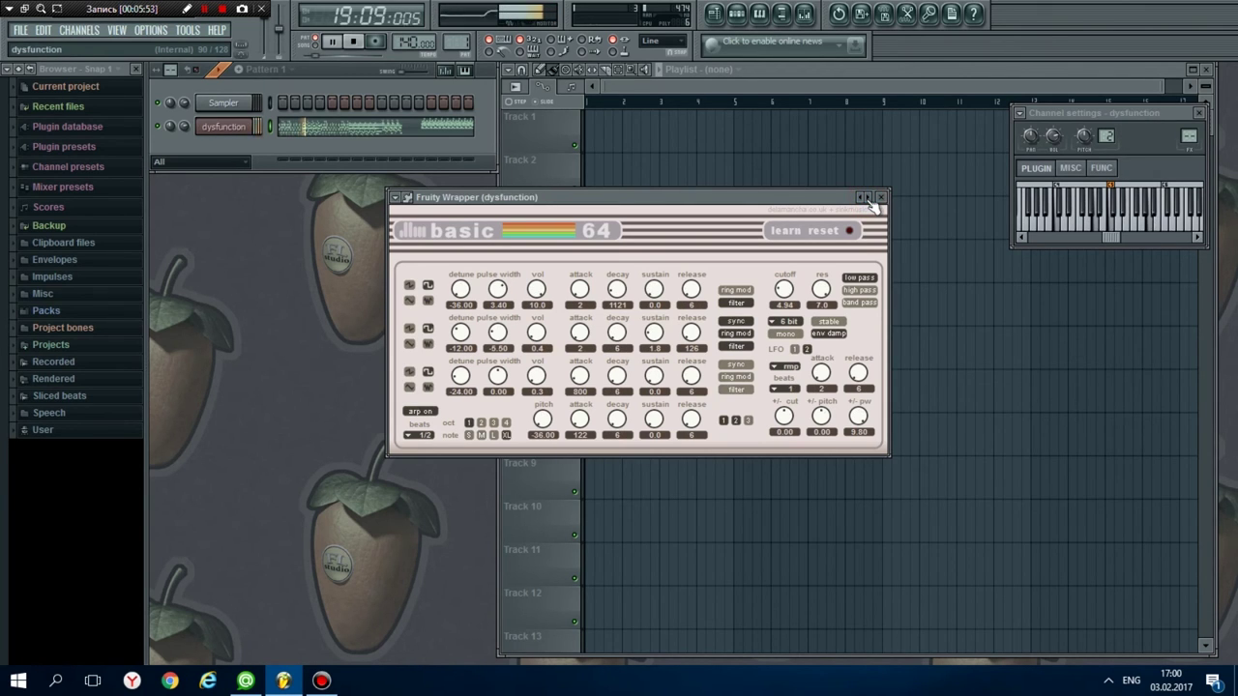
{"action": "left_click", "coordinate": [869, 197]}
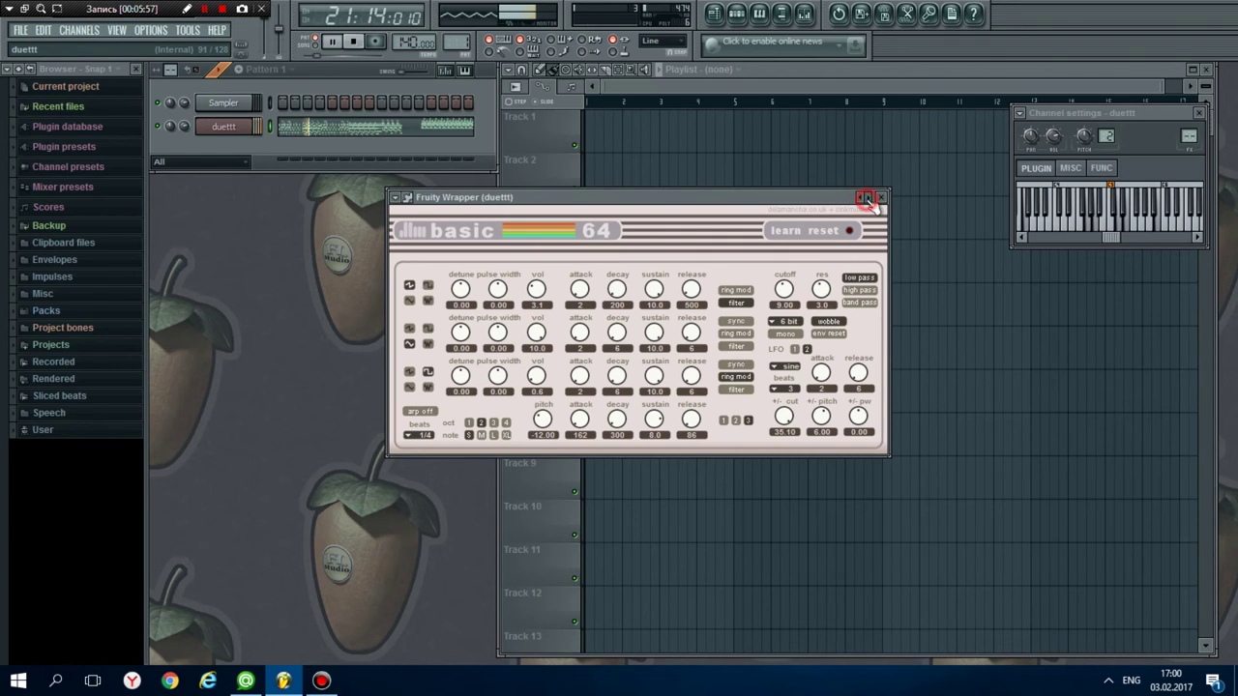
Audition the Basic 64 presets from another chip bass through a baszszsz while the pattern plays
{"action": "left_click", "coordinate": [869, 198]}
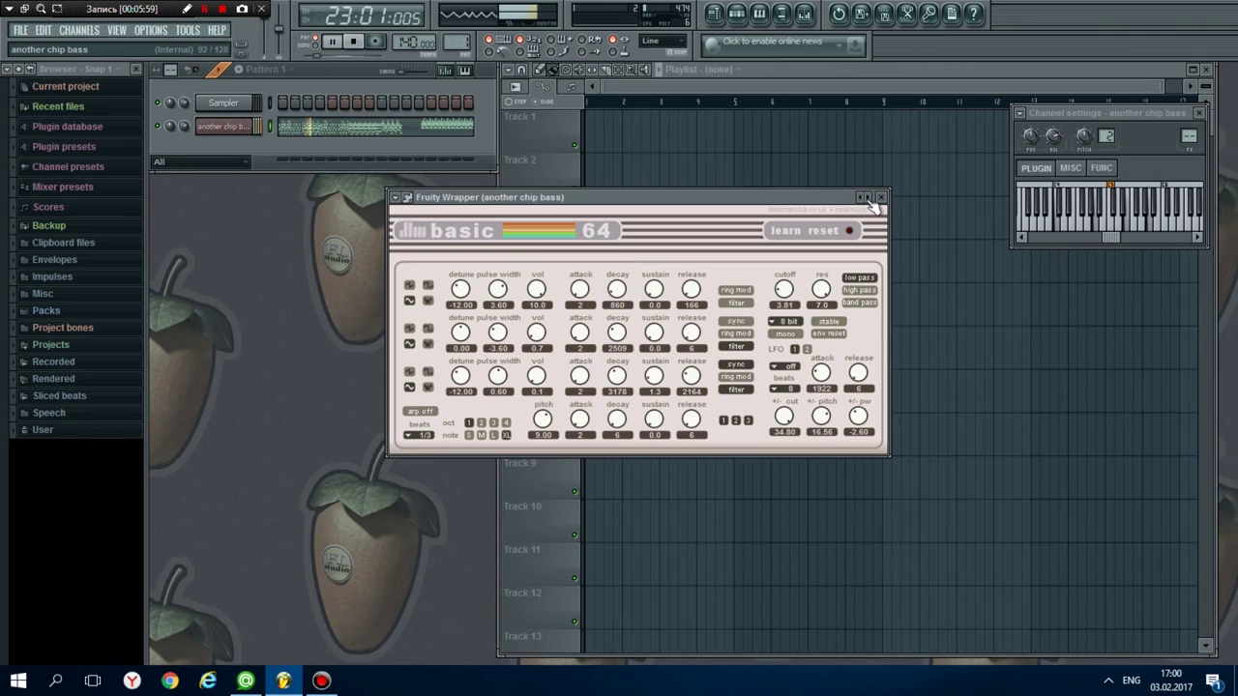
{"action": "left_click", "coordinate": [868, 199]}
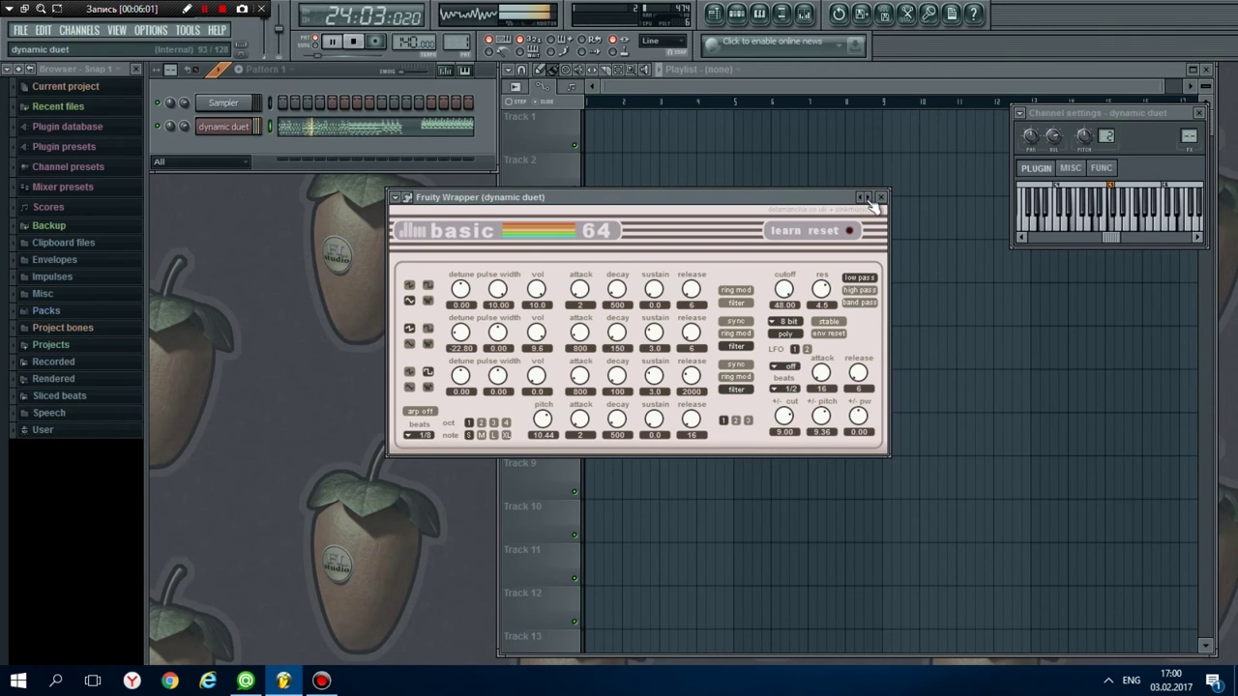
{"action": "left_click", "coordinate": [868, 198]}
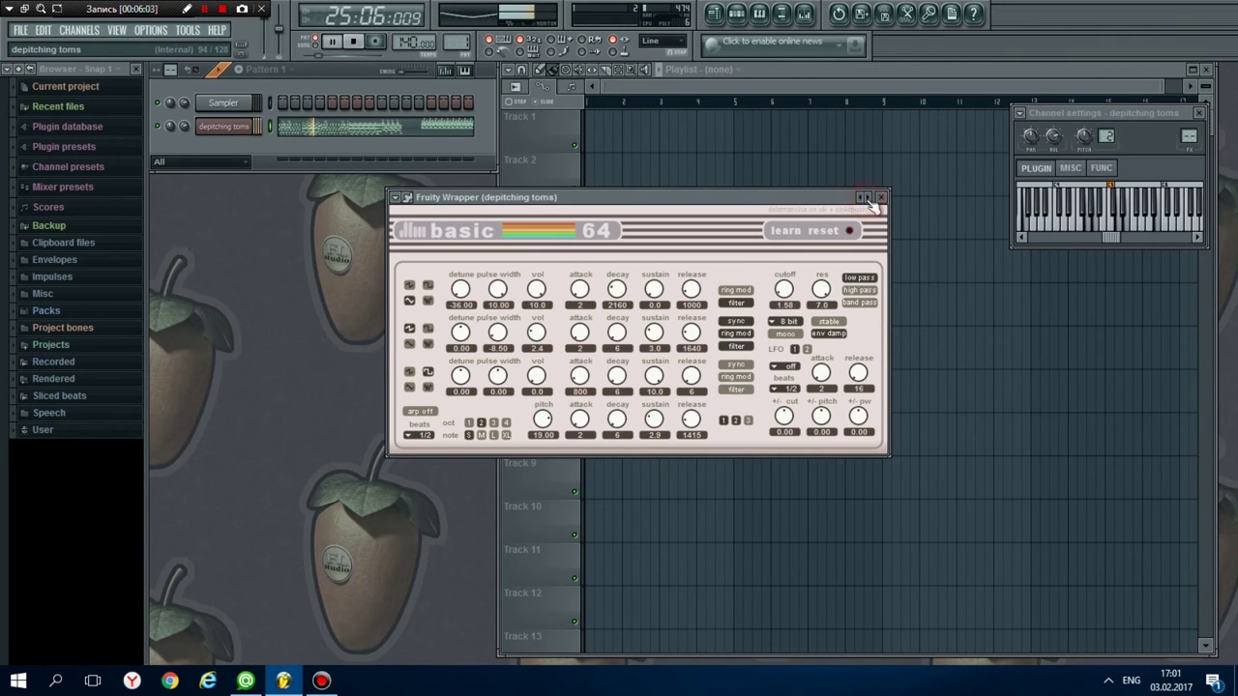
{"action": "left_click", "coordinate": [869, 199]}
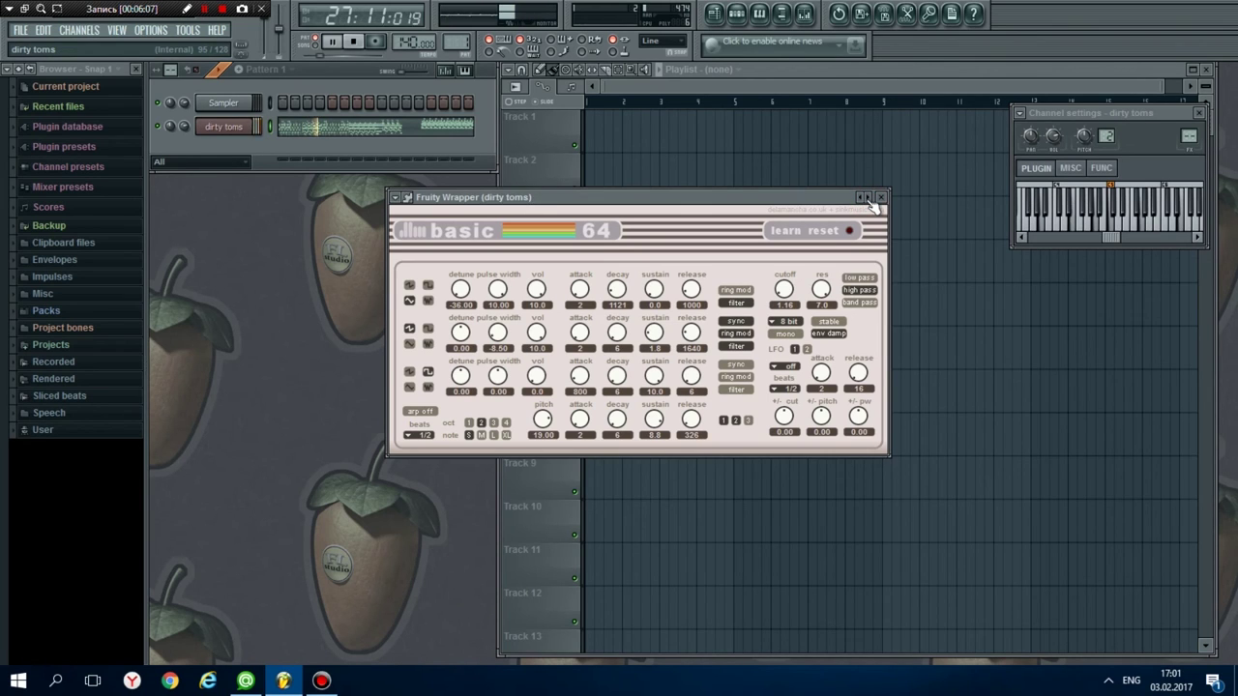
{"action": "left_click", "coordinate": [868, 199]}
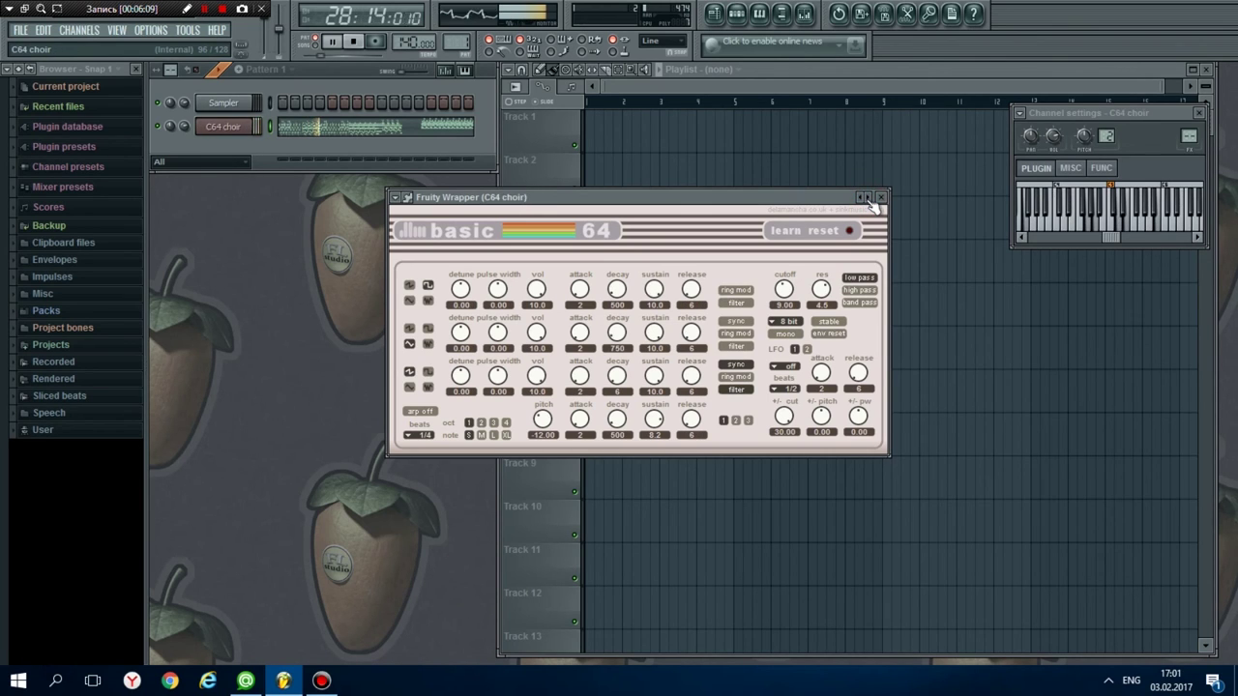
{"action": "left_click", "coordinate": [868, 198]}
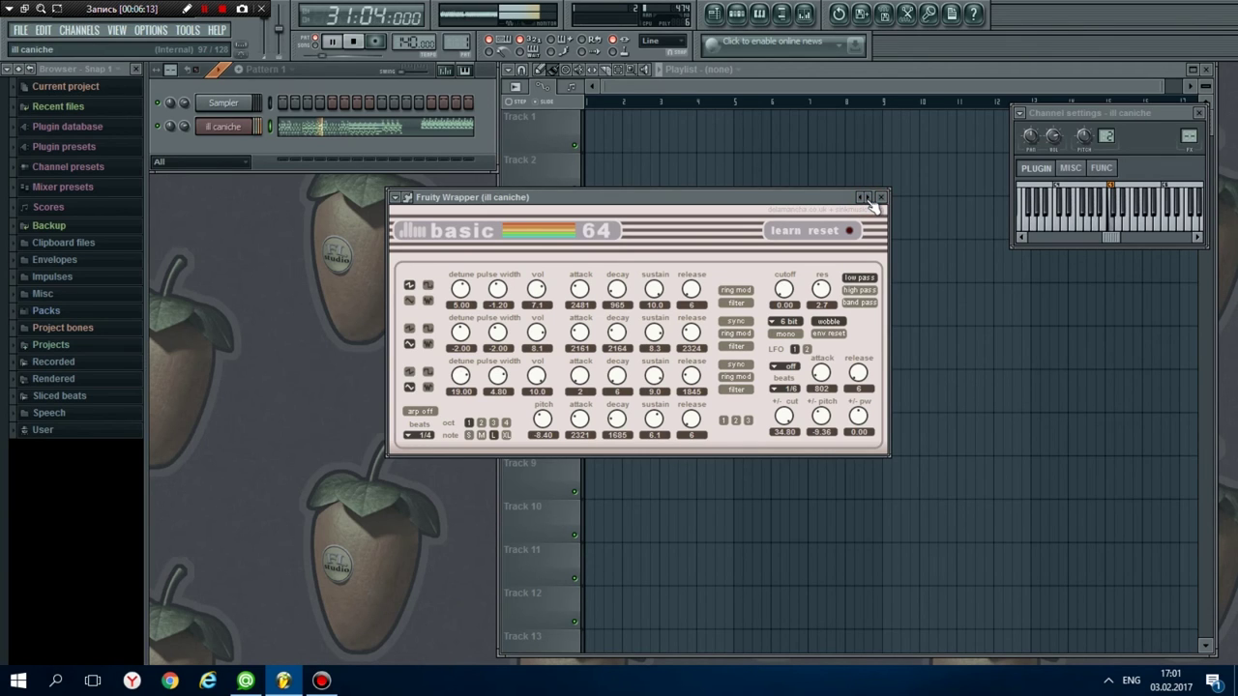
{"action": "left_click", "coordinate": [868, 198]}
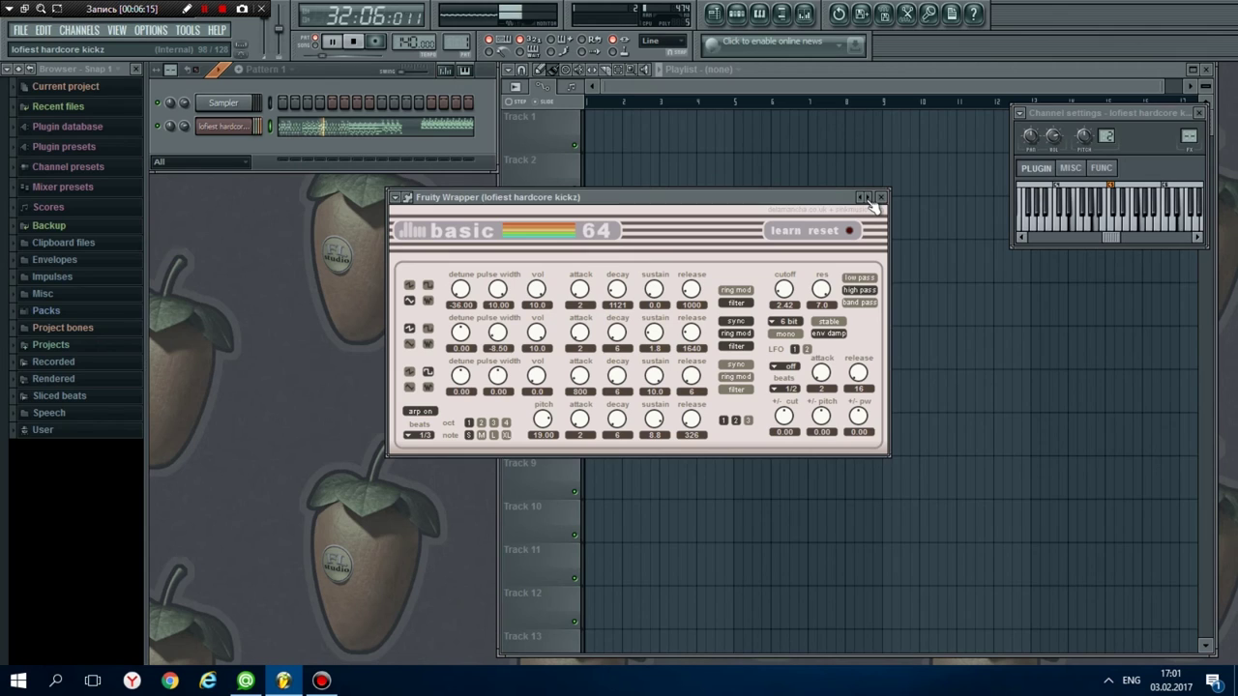
{"action": "left_click", "coordinate": [868, 198]}
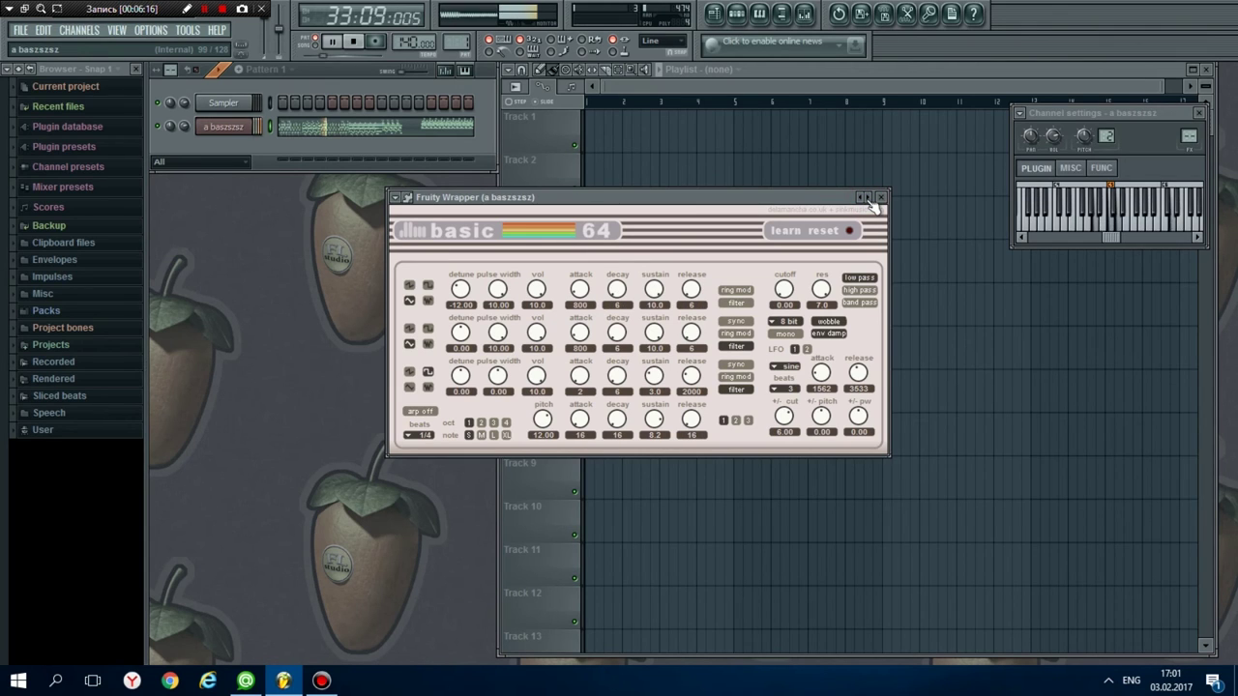
Continue auditioning the Basic 64 presets from slow through Space Laughter against the playing pattern
{"action": "left_click", "coordinate": [869, 198]}
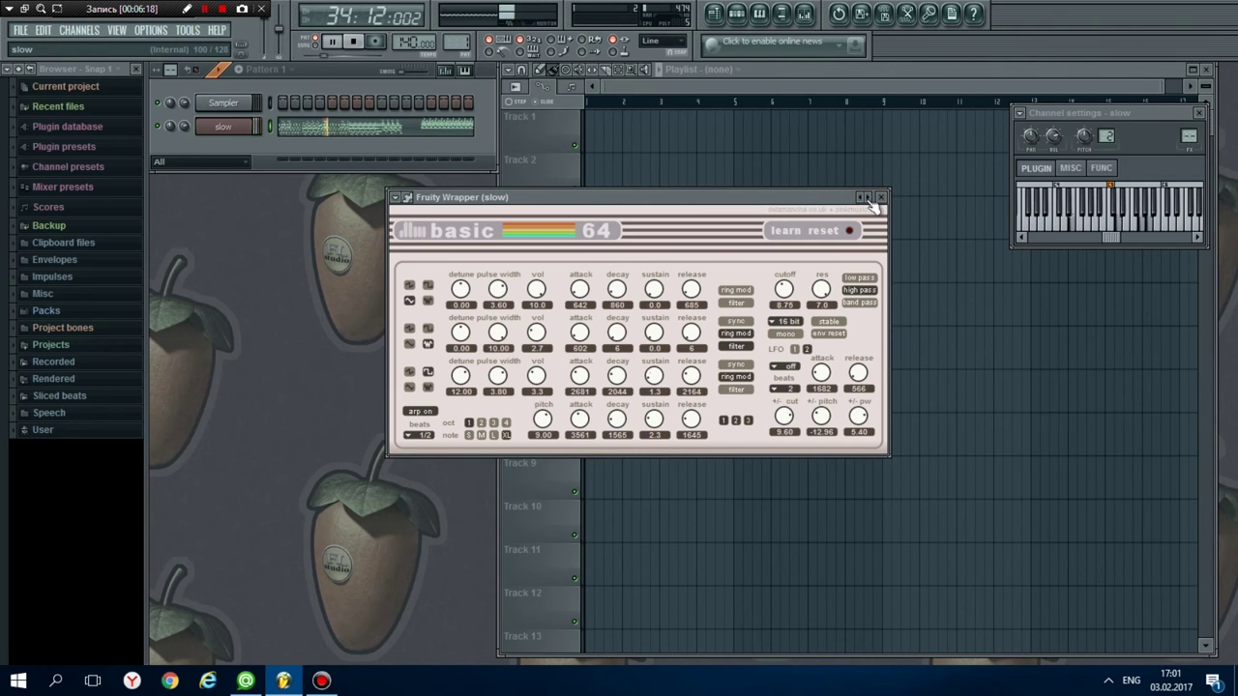
{"action": "left_click", "coordinate": [869, 198]}
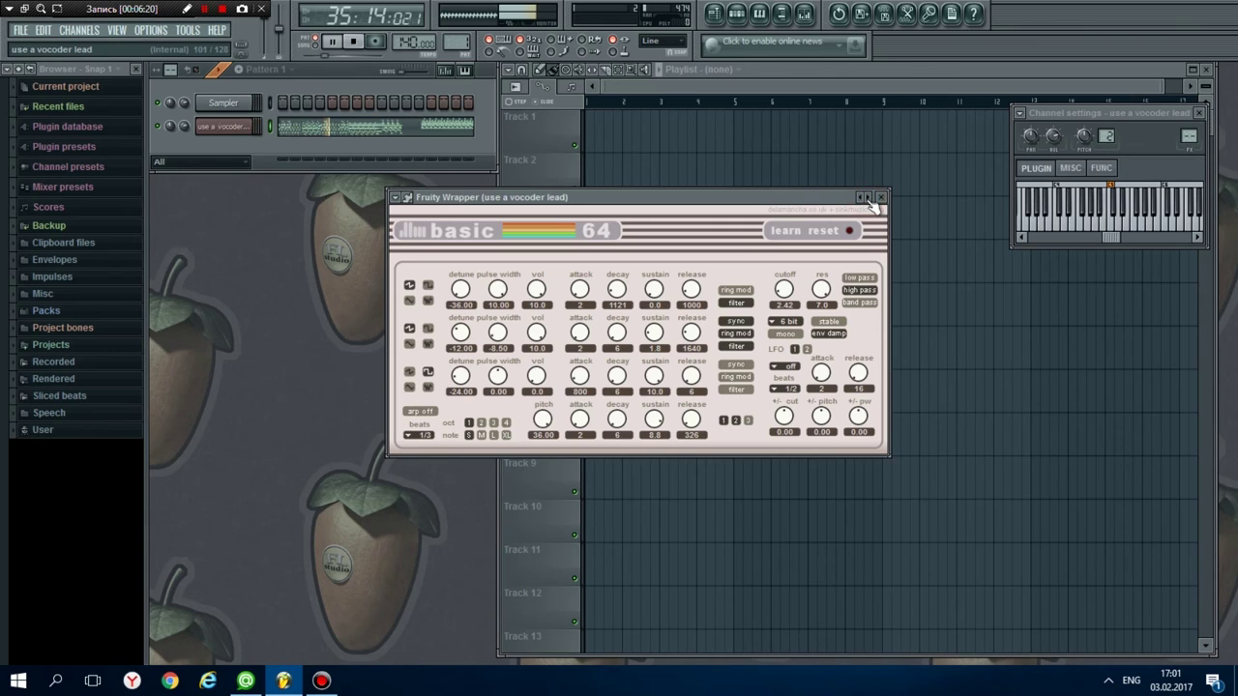
{"action": "left_click", "coordinate": [869, 198]}
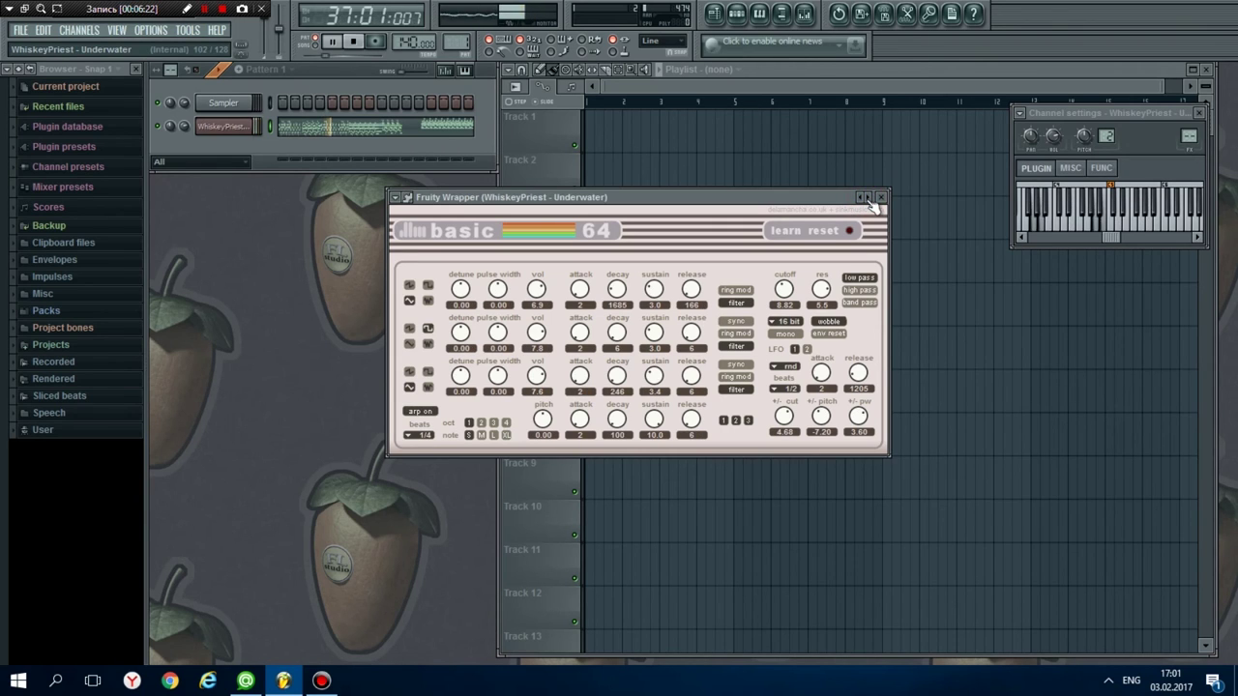
{"action": "left_click", "coordinate": [869, 198]}
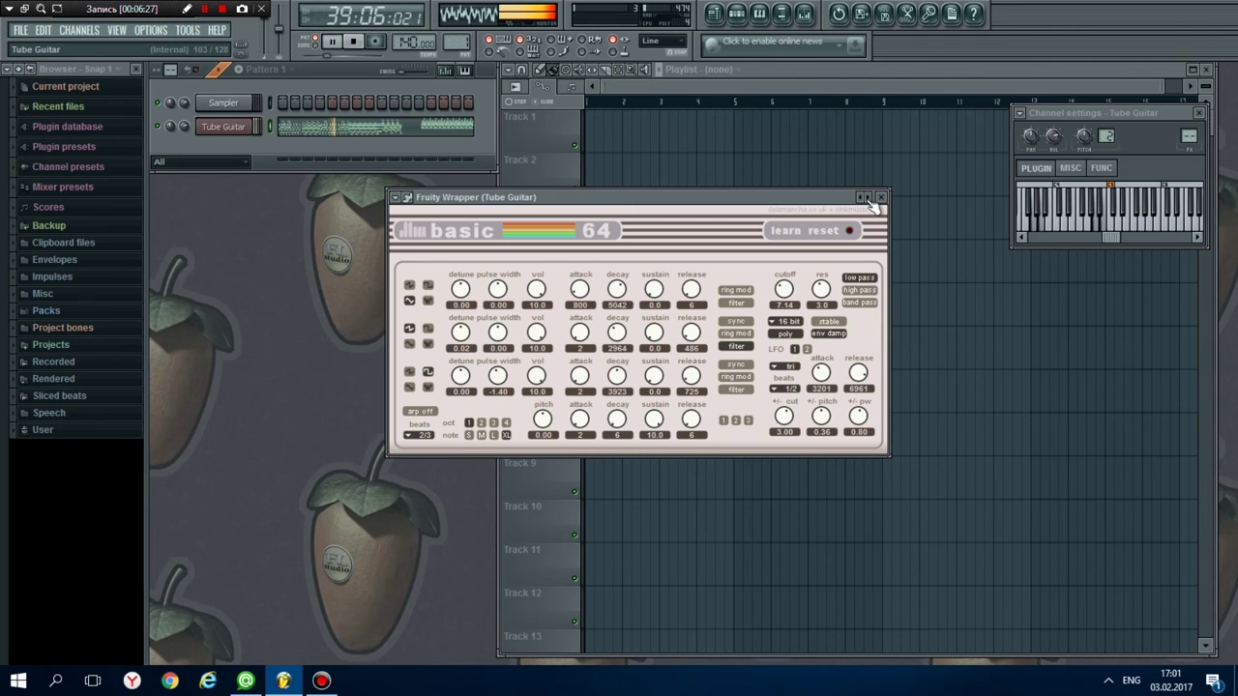
{"action": "left_click", "coordinate": [868, 198]}
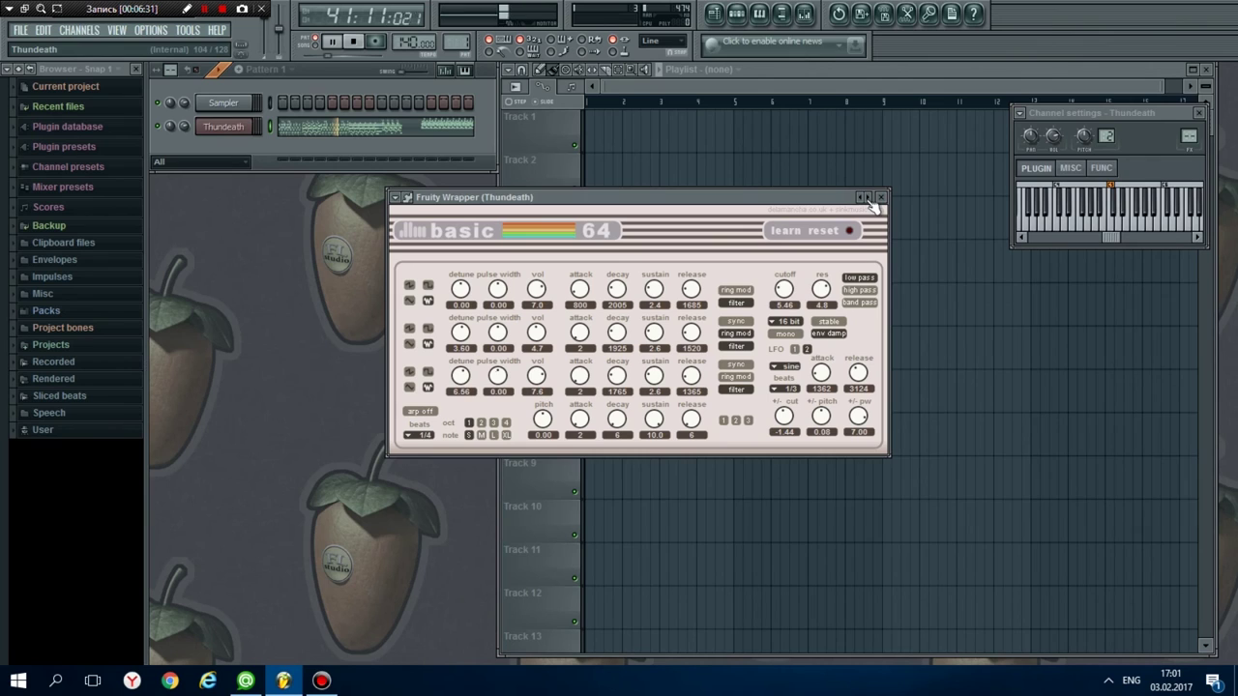
{"action": "left_click", "coordinate": [869, 198]}
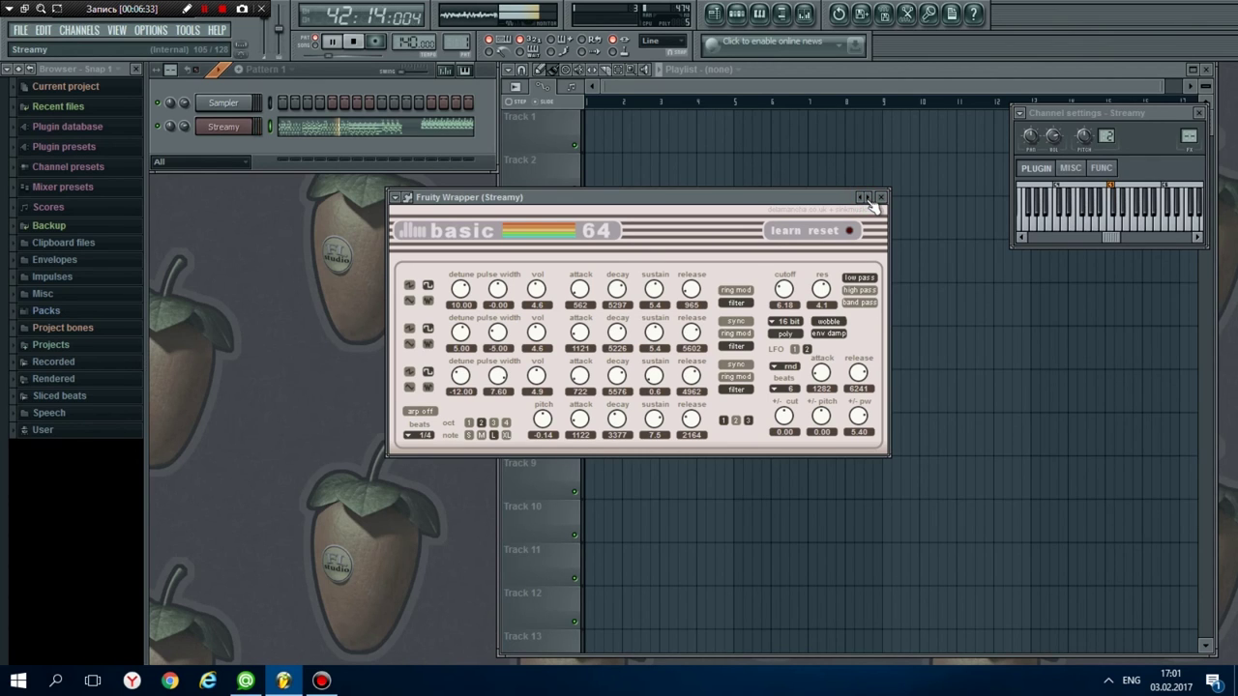
{"action": "left_click", "coordinate": [869, 198]}
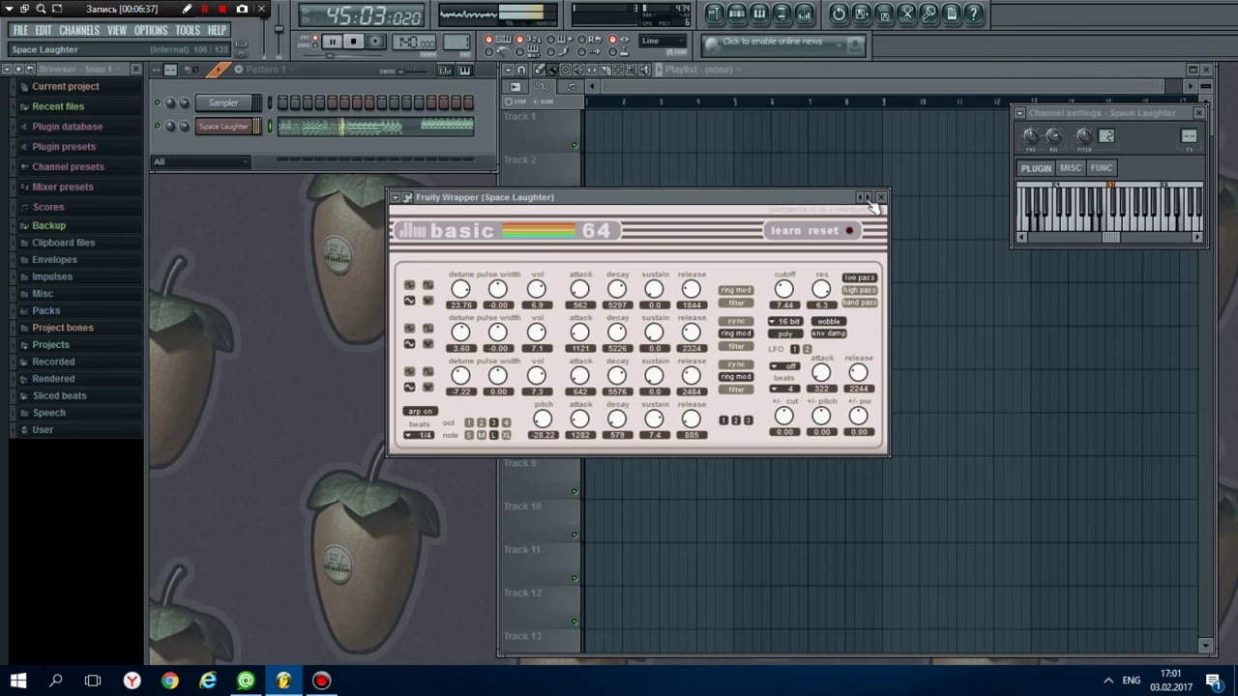
Step through the Basic 64 presets from Solaris through Organized, listening to each while the pattern keeps playing
{"action": "left_click", "coordinate": [869, 198]}
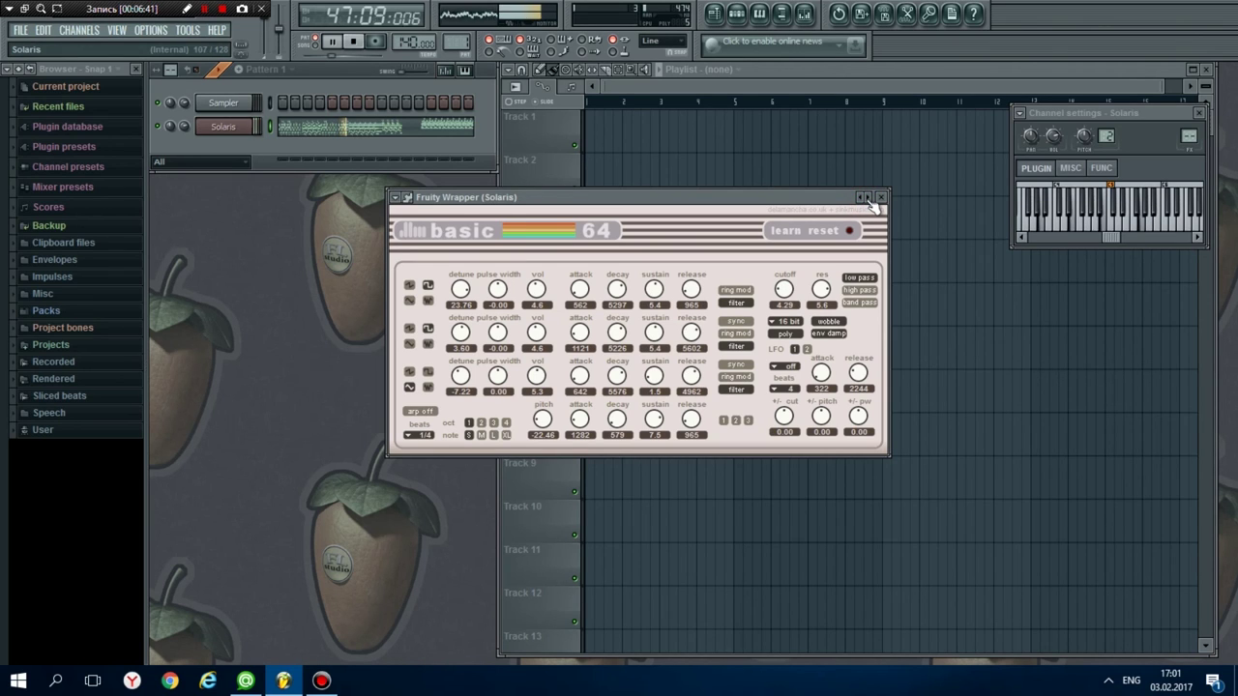
{"action": "left_click", "coordinate": [869, 198]}
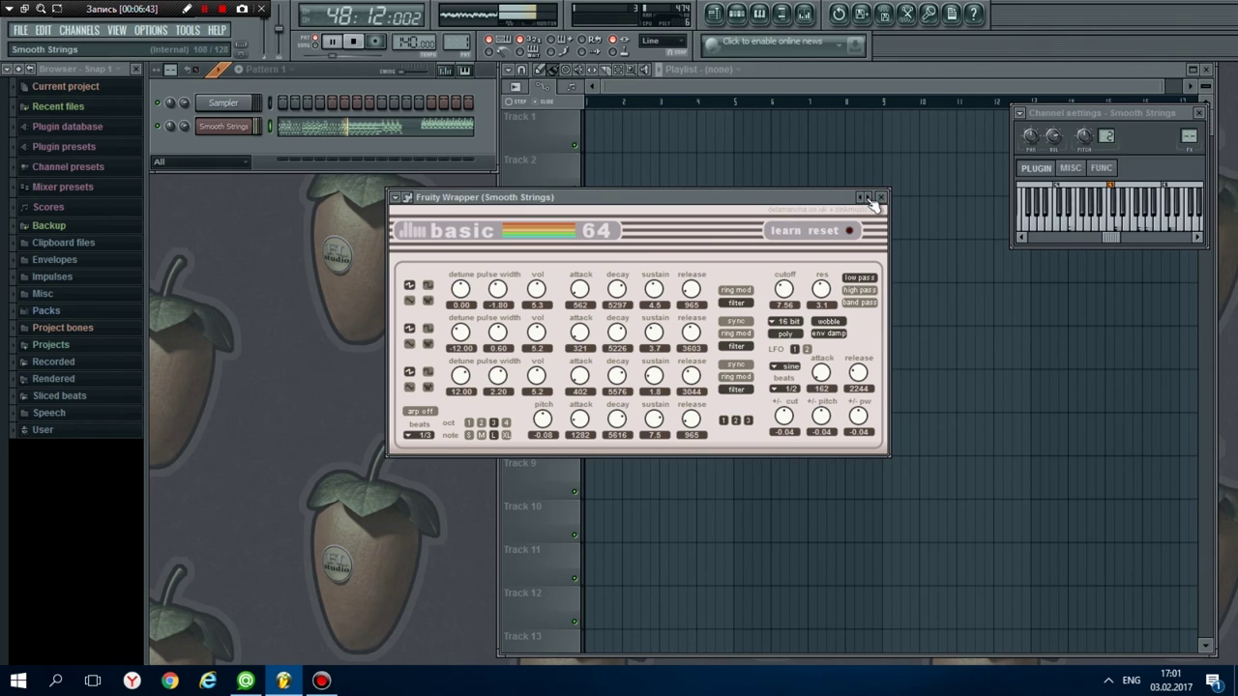
{"action": "left_click", "coordinate": [868, 198]}
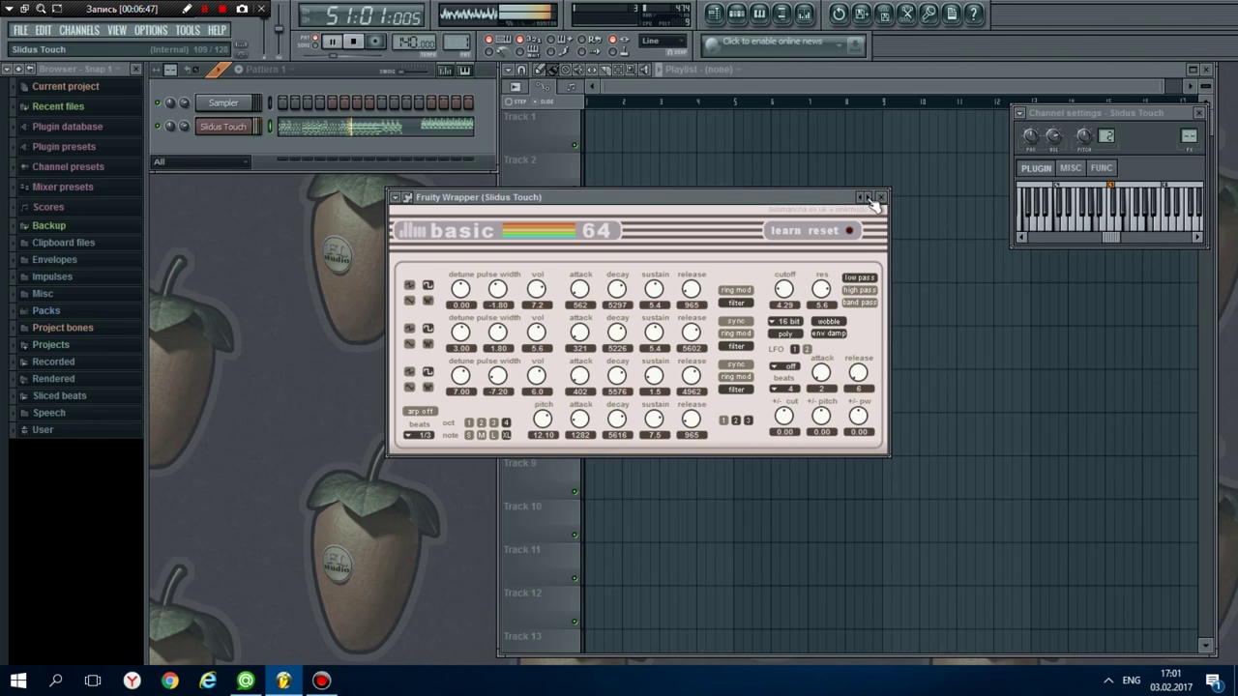
{"action": "left_click", "coordinate": [868, 198]}
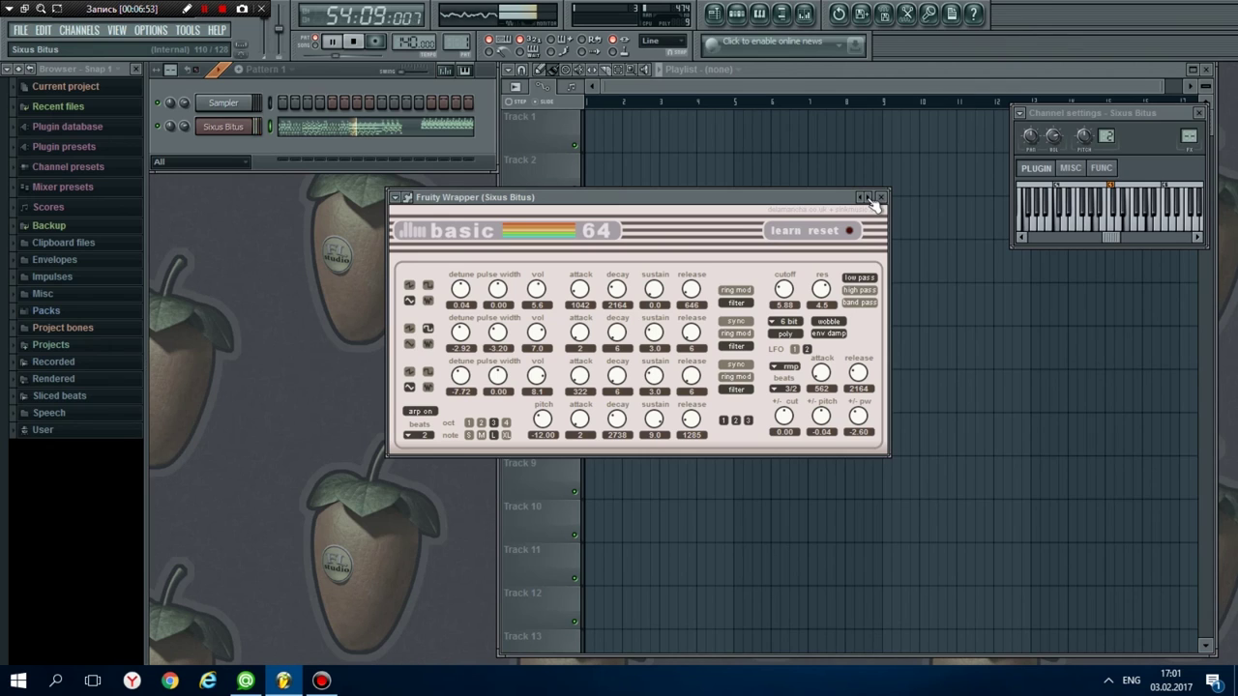
{"action": "left_click", "coordinate": [867, 198]}
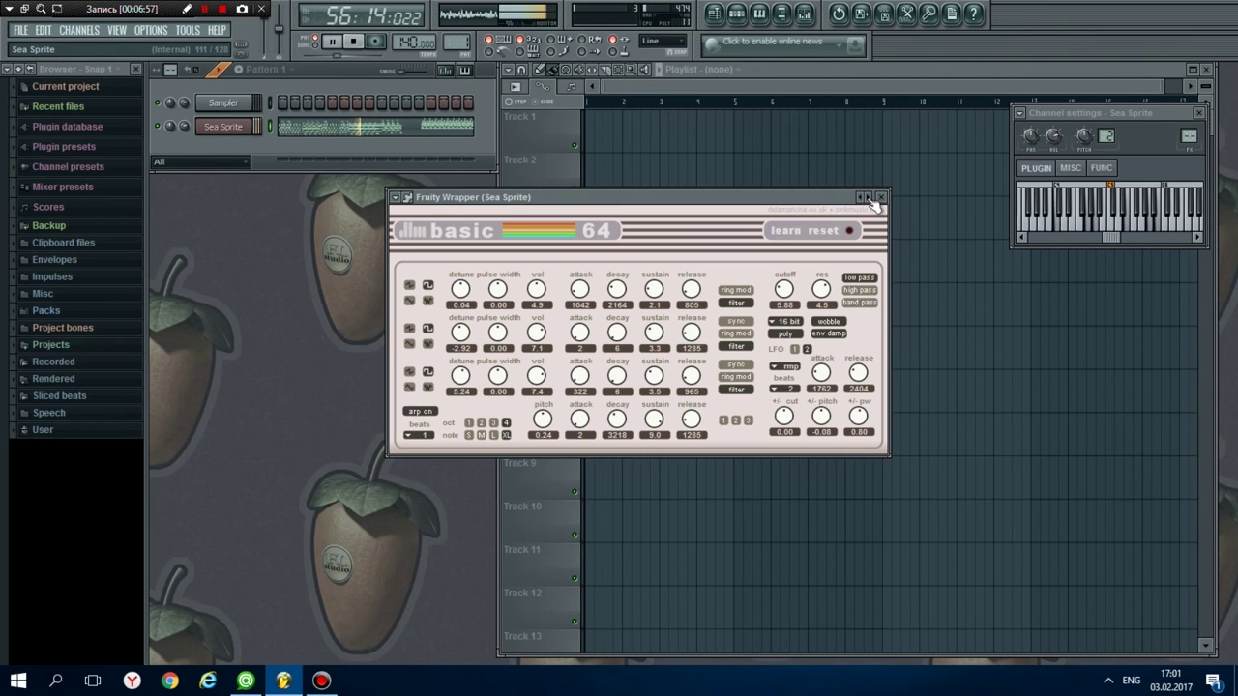
{"action": "left_click", "coordinate": [869, 199]}
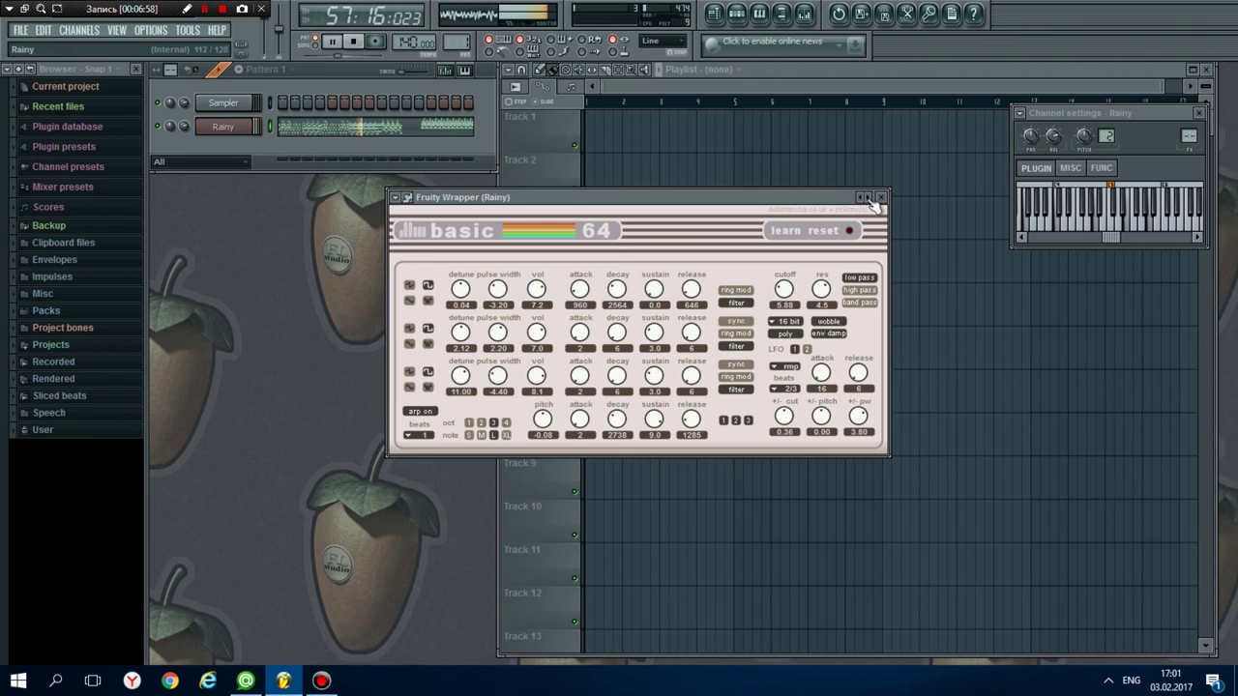
{"action": "left_click", "coordinate": [869, 199]}
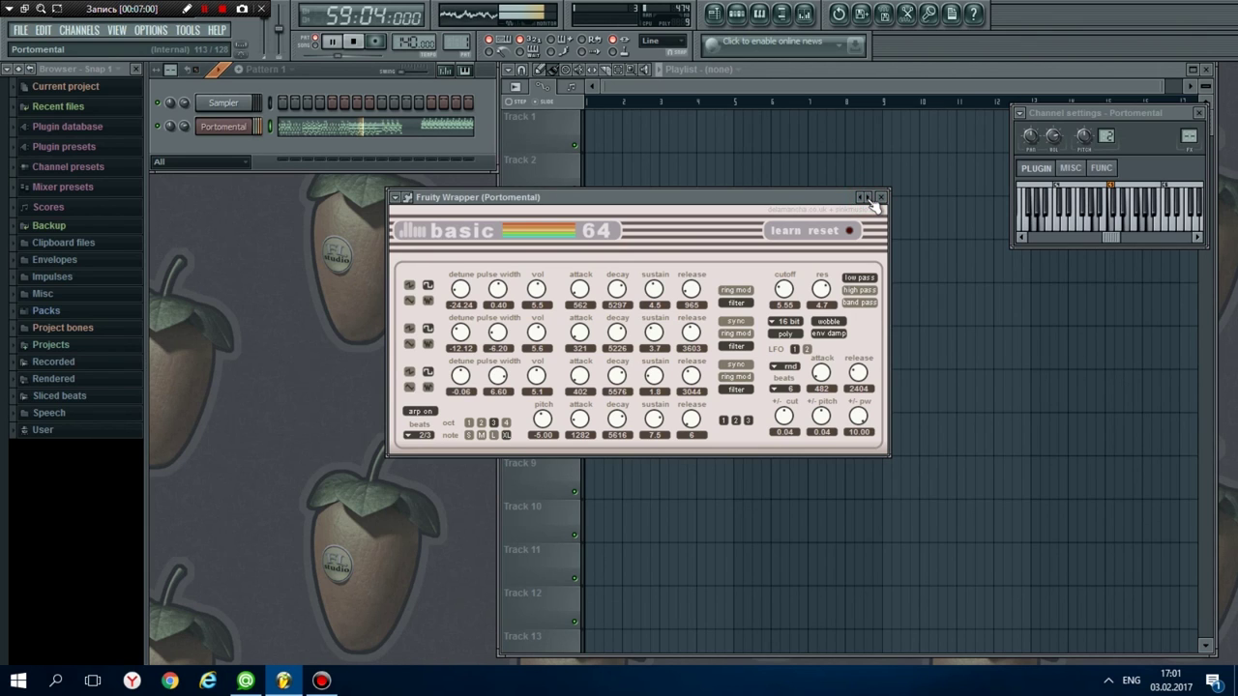
{"action": "left_click", "coordinate": [870, 199]}
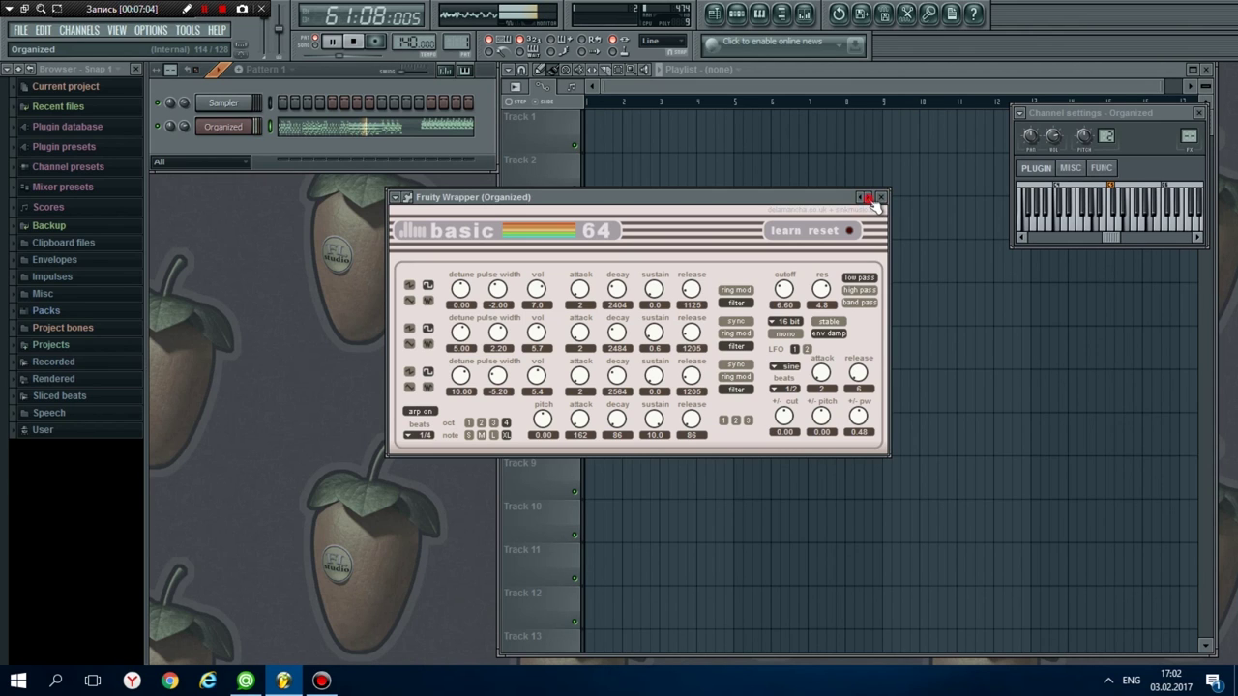
Advance through the Basic 64 presets after Organized, from Night Organ and Night Beach to Glass Organ, listening to each over the playing pattern
{"action": "left_click", "coordinate": [869, 199]}
{"action": "left_click", "coordinate": [869, 200]}
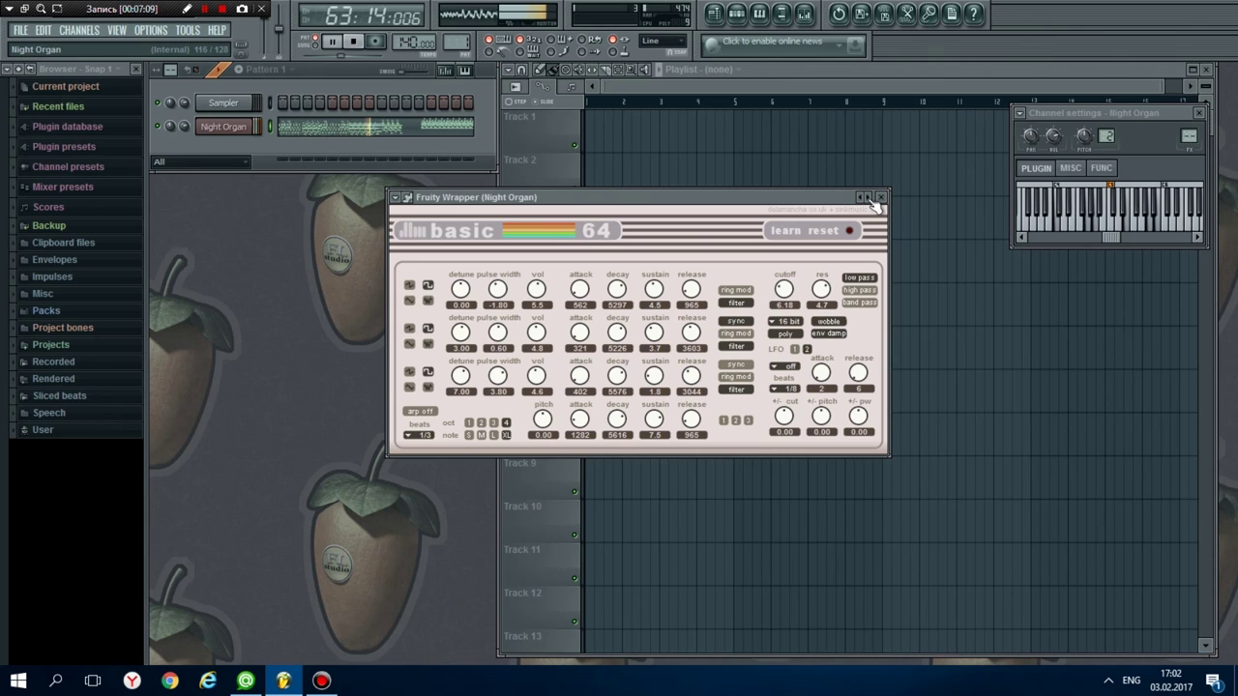
{"action": "left_click", "coordinate": [870, 199]}
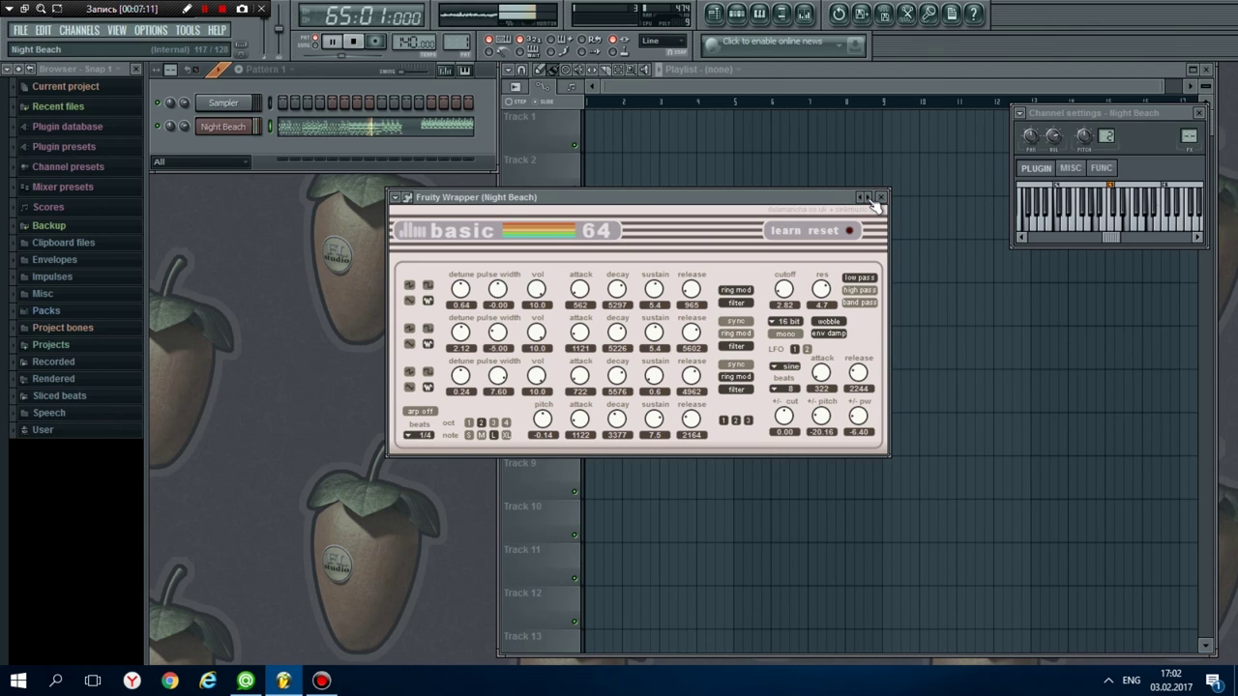
{"action": "left_click", "coordinate": [869, 199]}
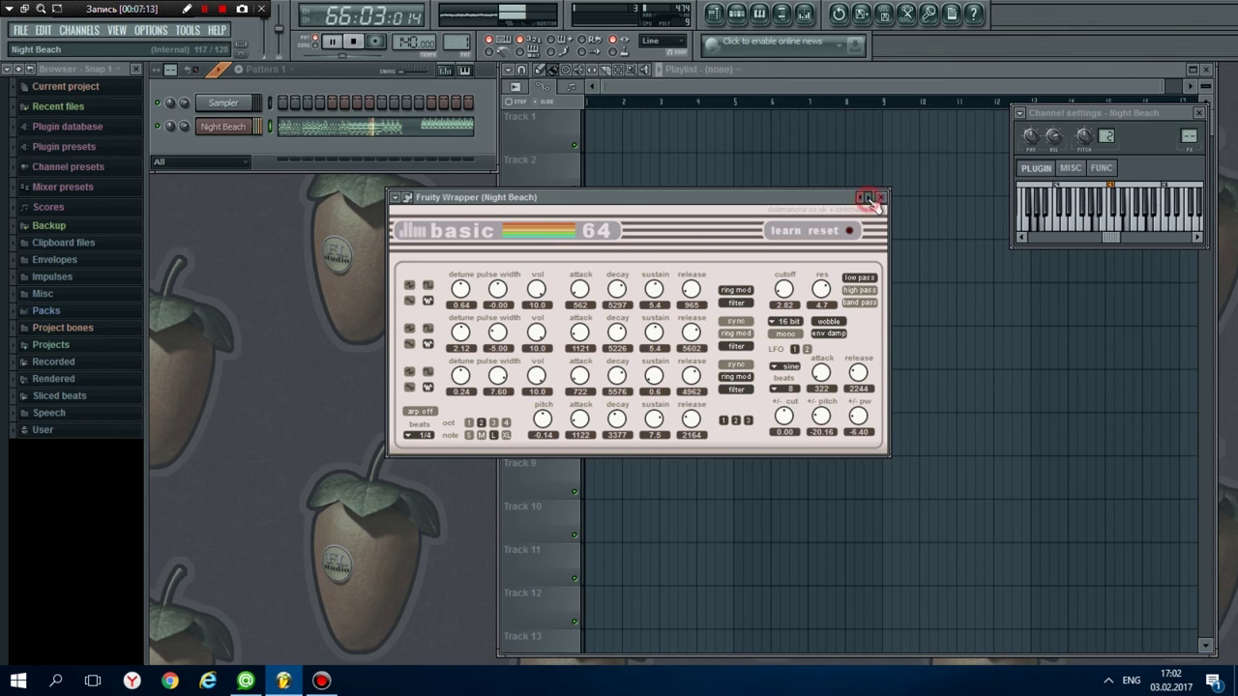
{"action": "left_click", "coordinate": [870, 199]}
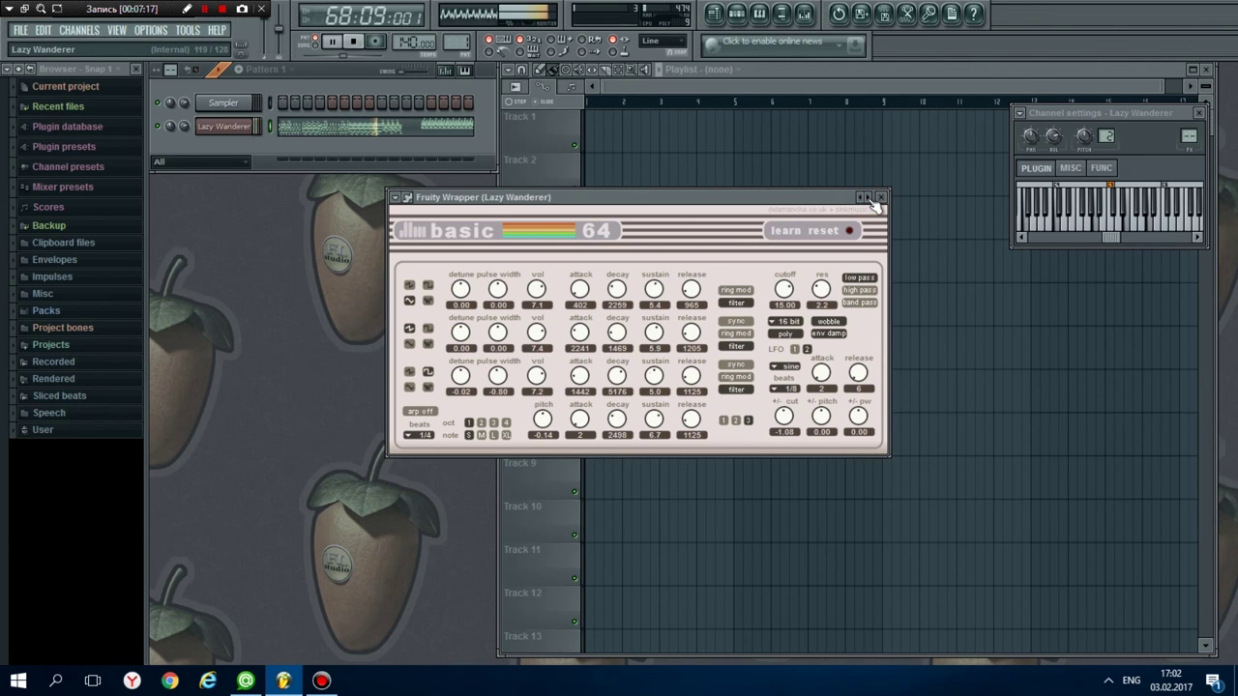
{"action": "left_click", "coordinate": [868, 199]}
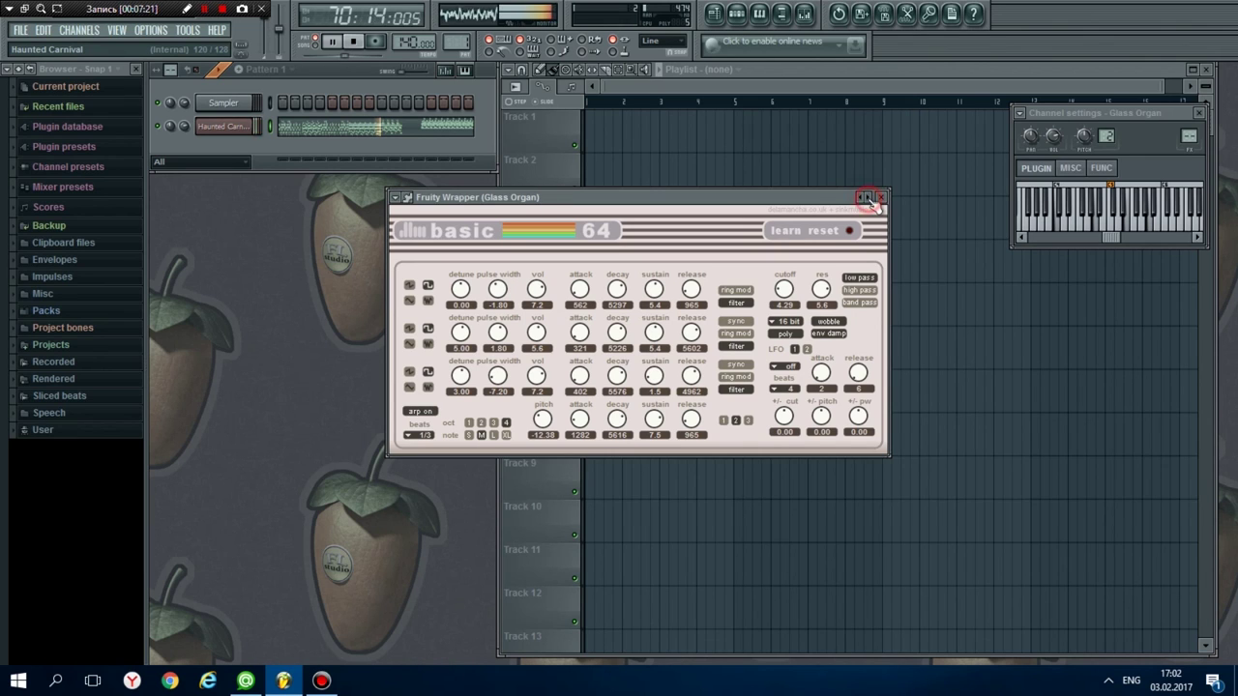
{"action": "left_click", "coordinate": [868, 199]}
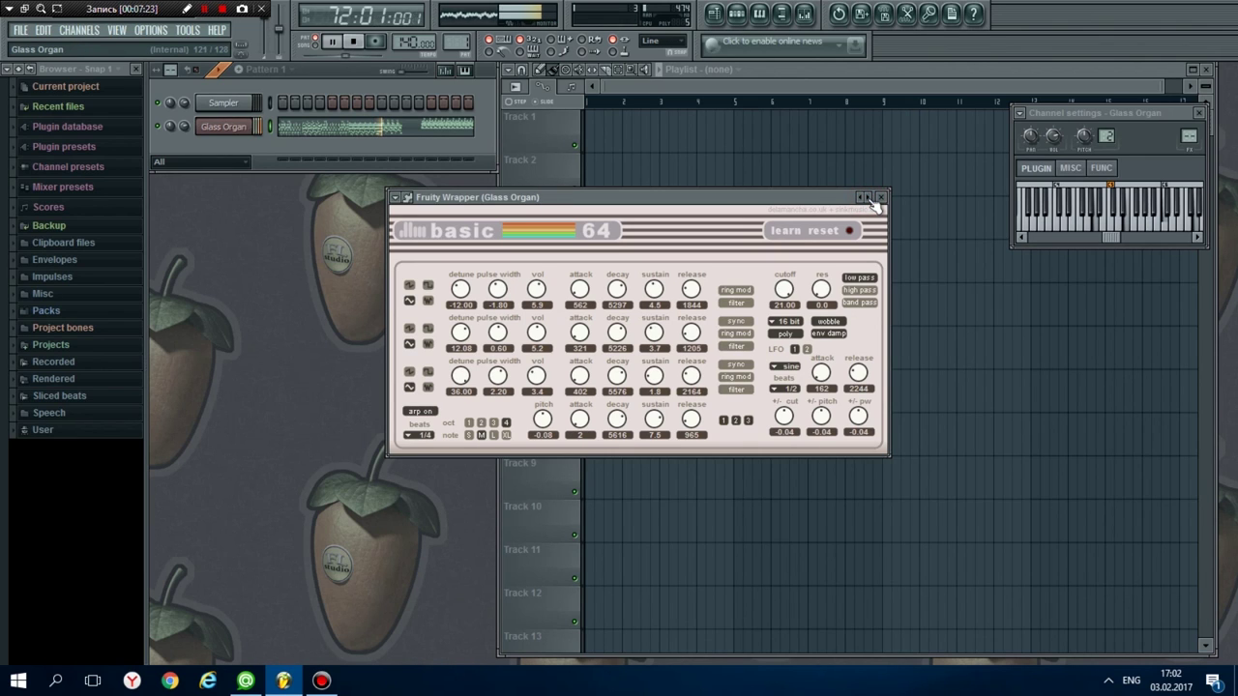
Audition the Basic 64 presets from Fripp through Floating Point, Flavius, Flavius Minimus and Dark Heart to Armanita while the pattern plays
{"action": "left_click", "coordinate": [869, 198]}
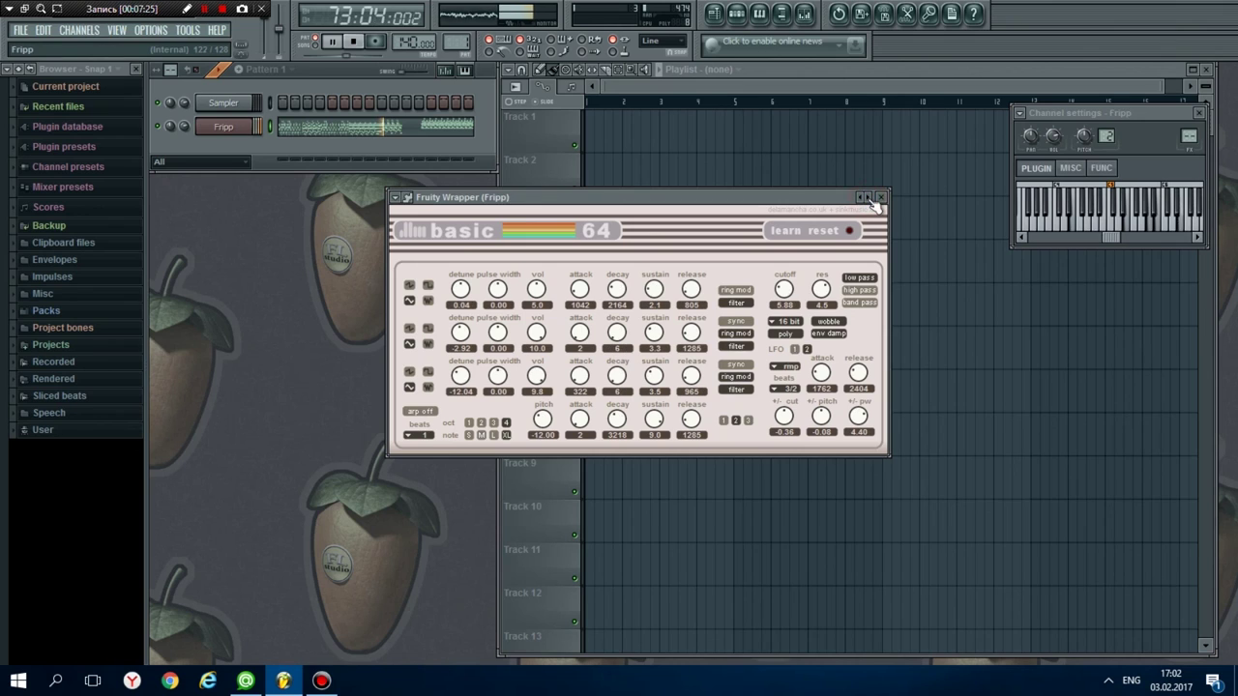
{"action": "left_click", "coordinate": [869, 198]}
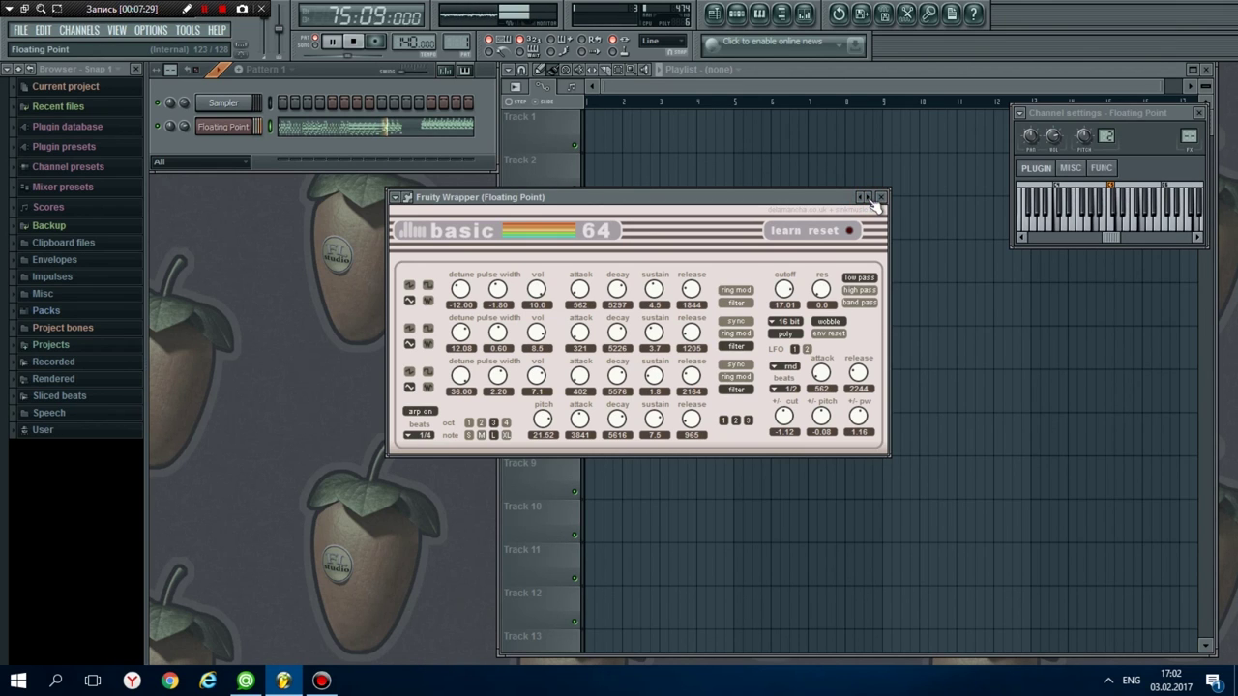
{"action": "left_click", "coordinate": [869, 198]}
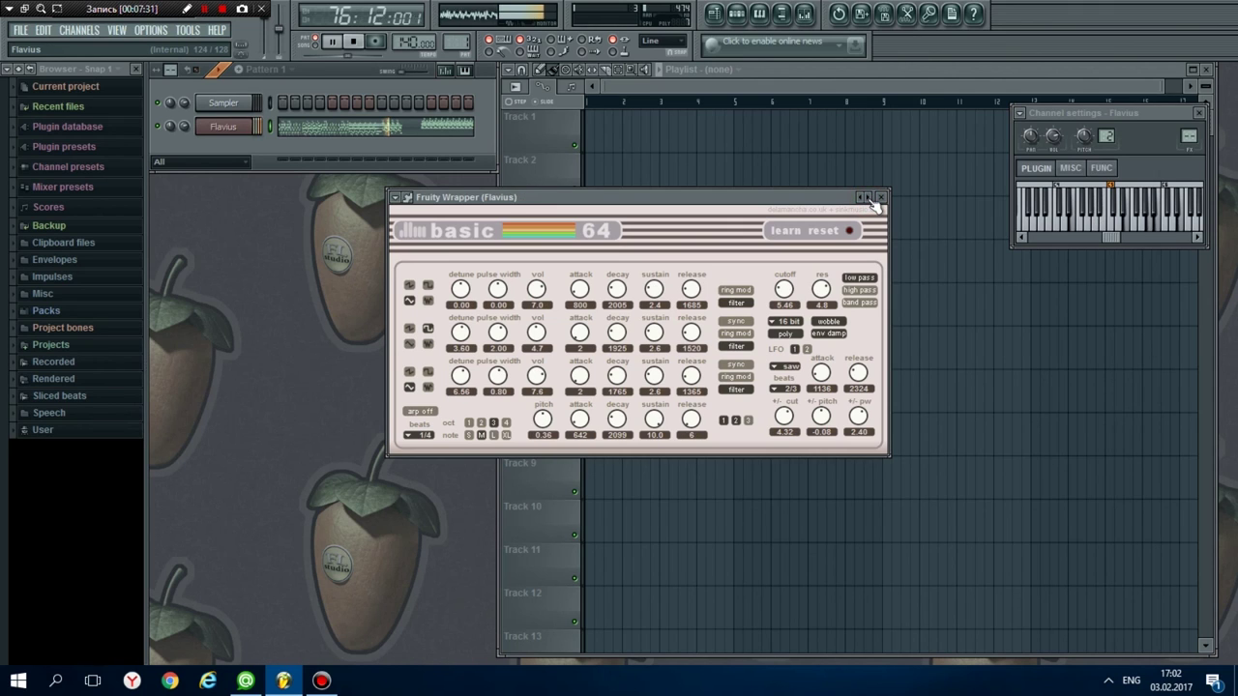
{"action": "left_click", "coordinate": [869, 198]}
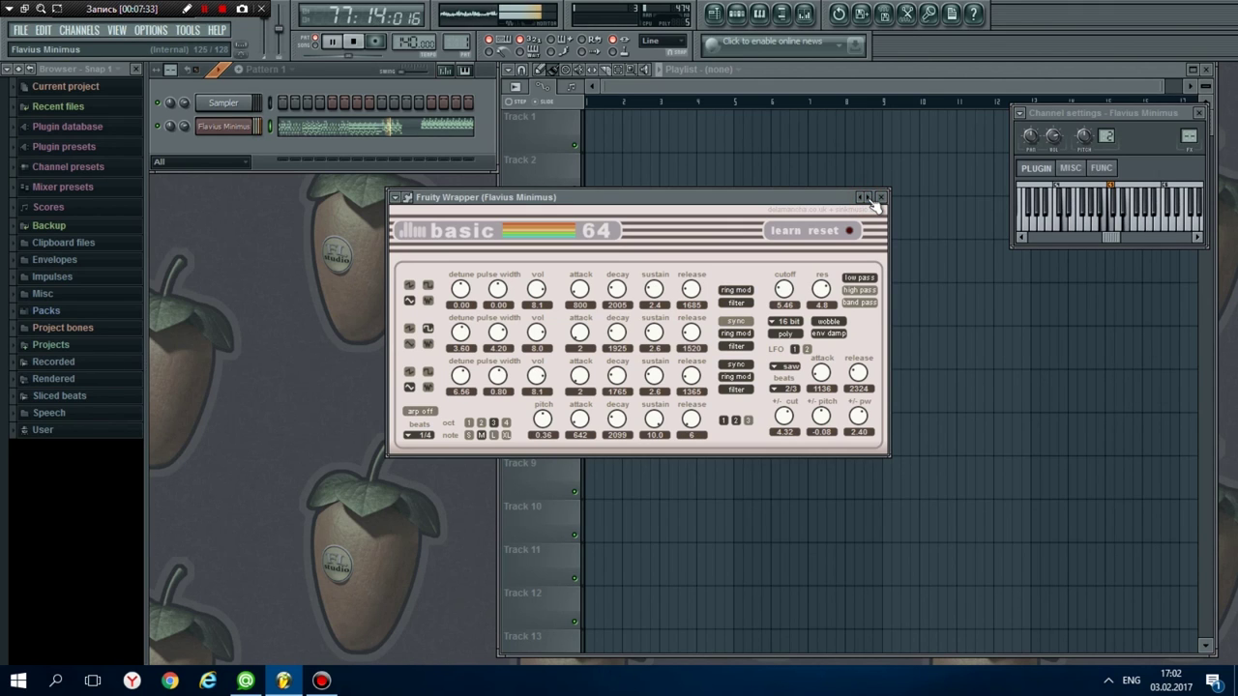
{"action": "left_click", "coordinate": [868, 199]}
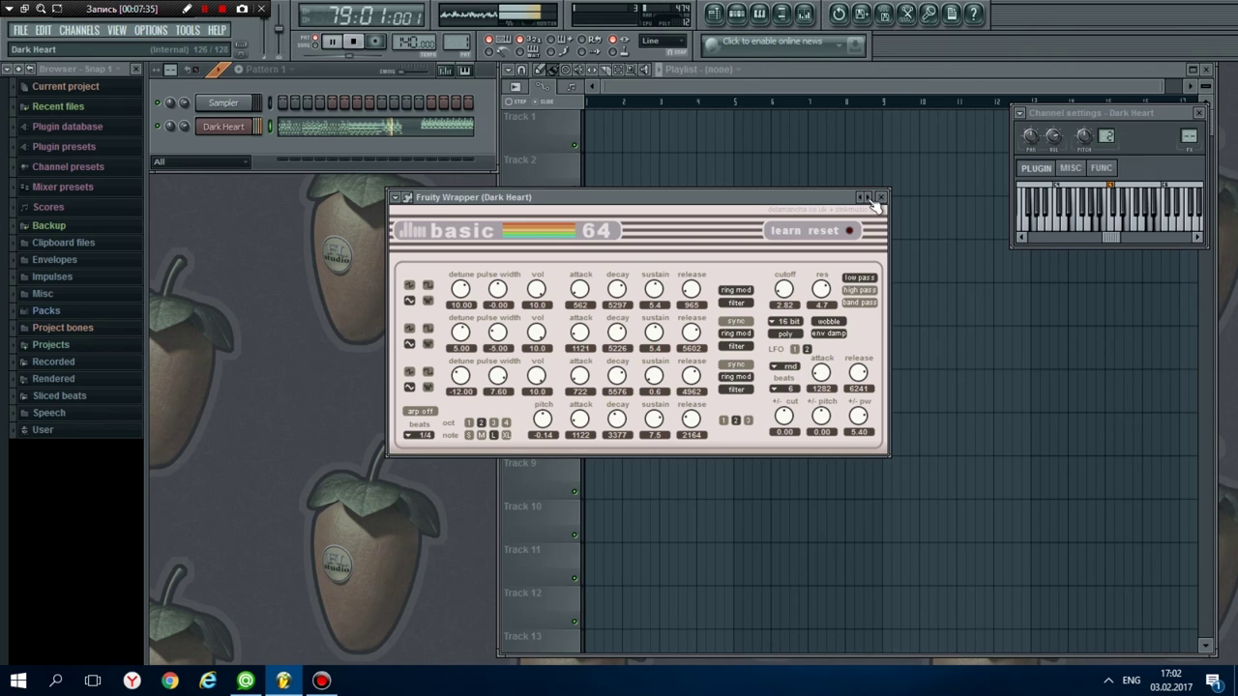
{"action": "left_click", "coordinate": [869, 199]}
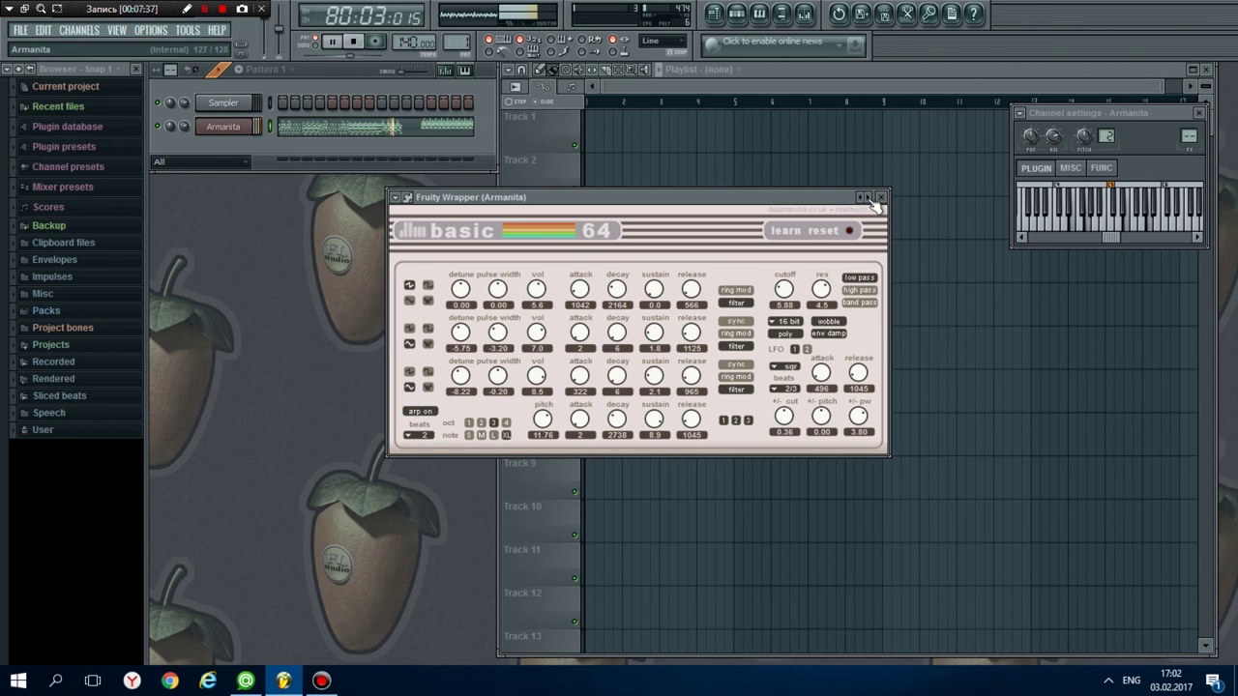